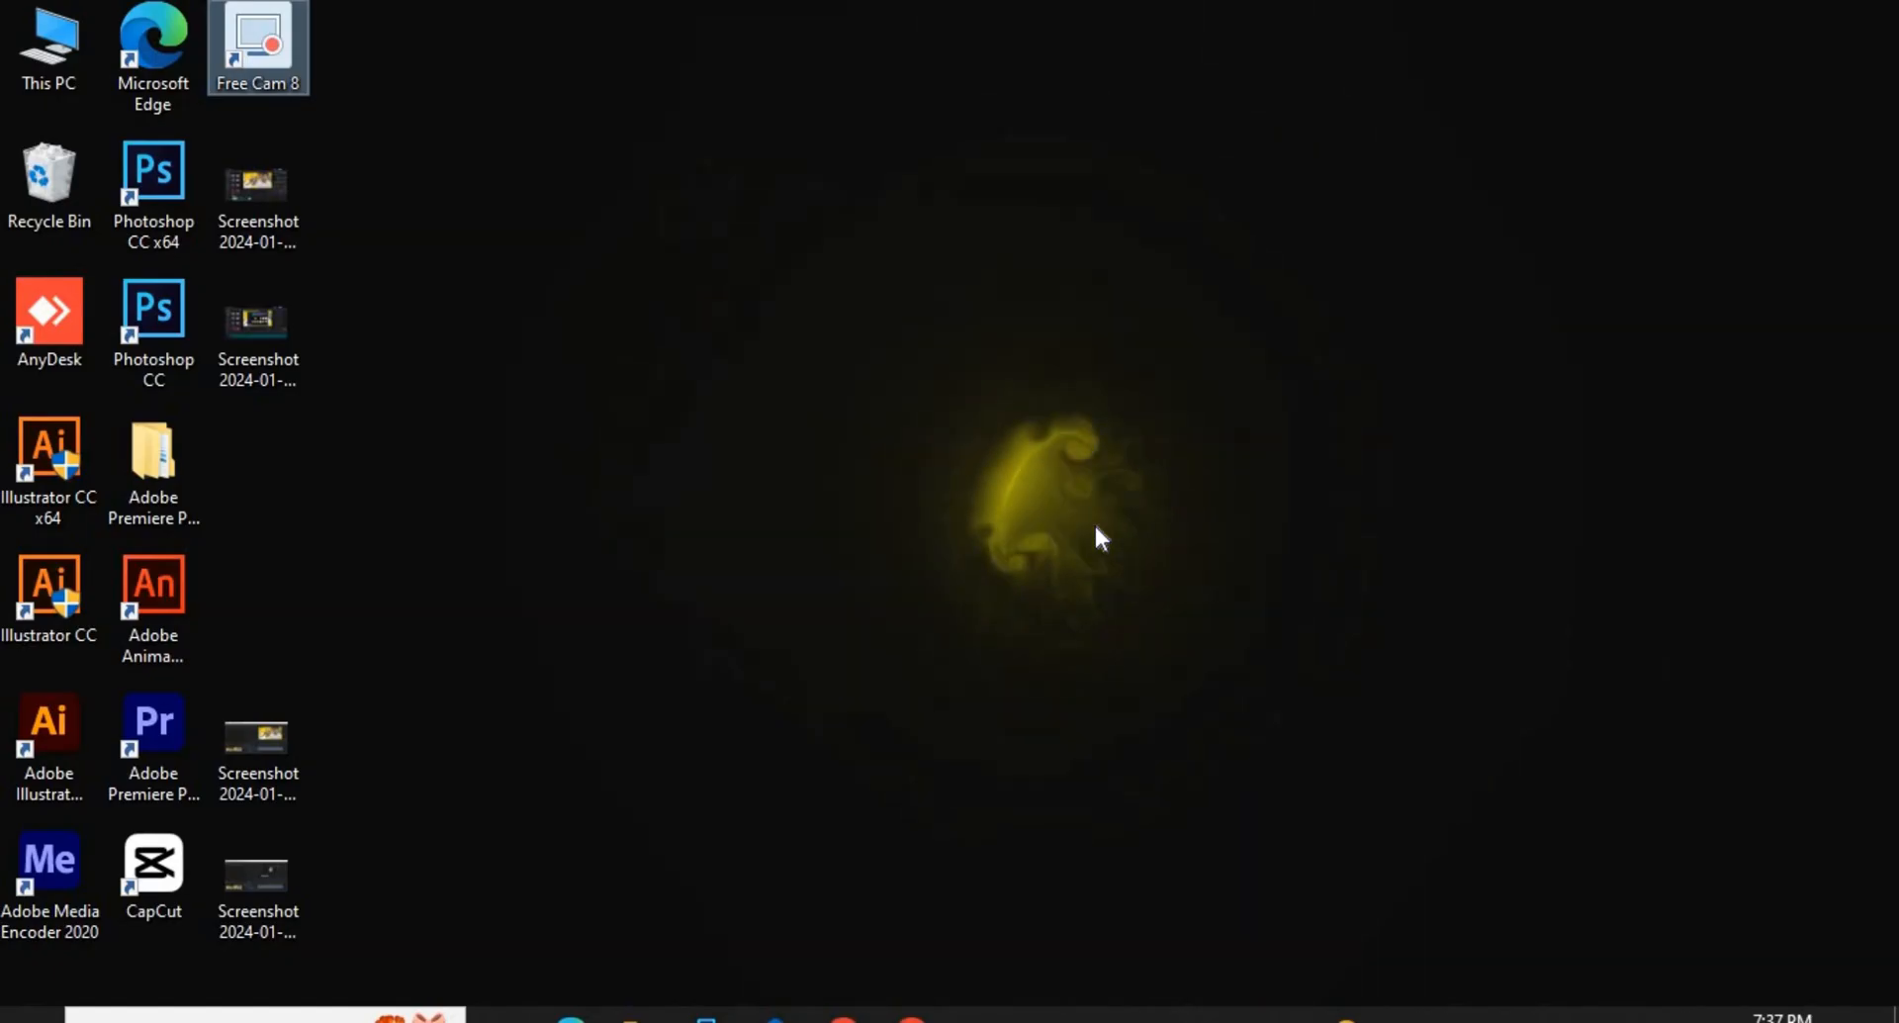
Launch CapCut and create a new video project.
{"action": "left_click", "coordinate": [149, 870]}
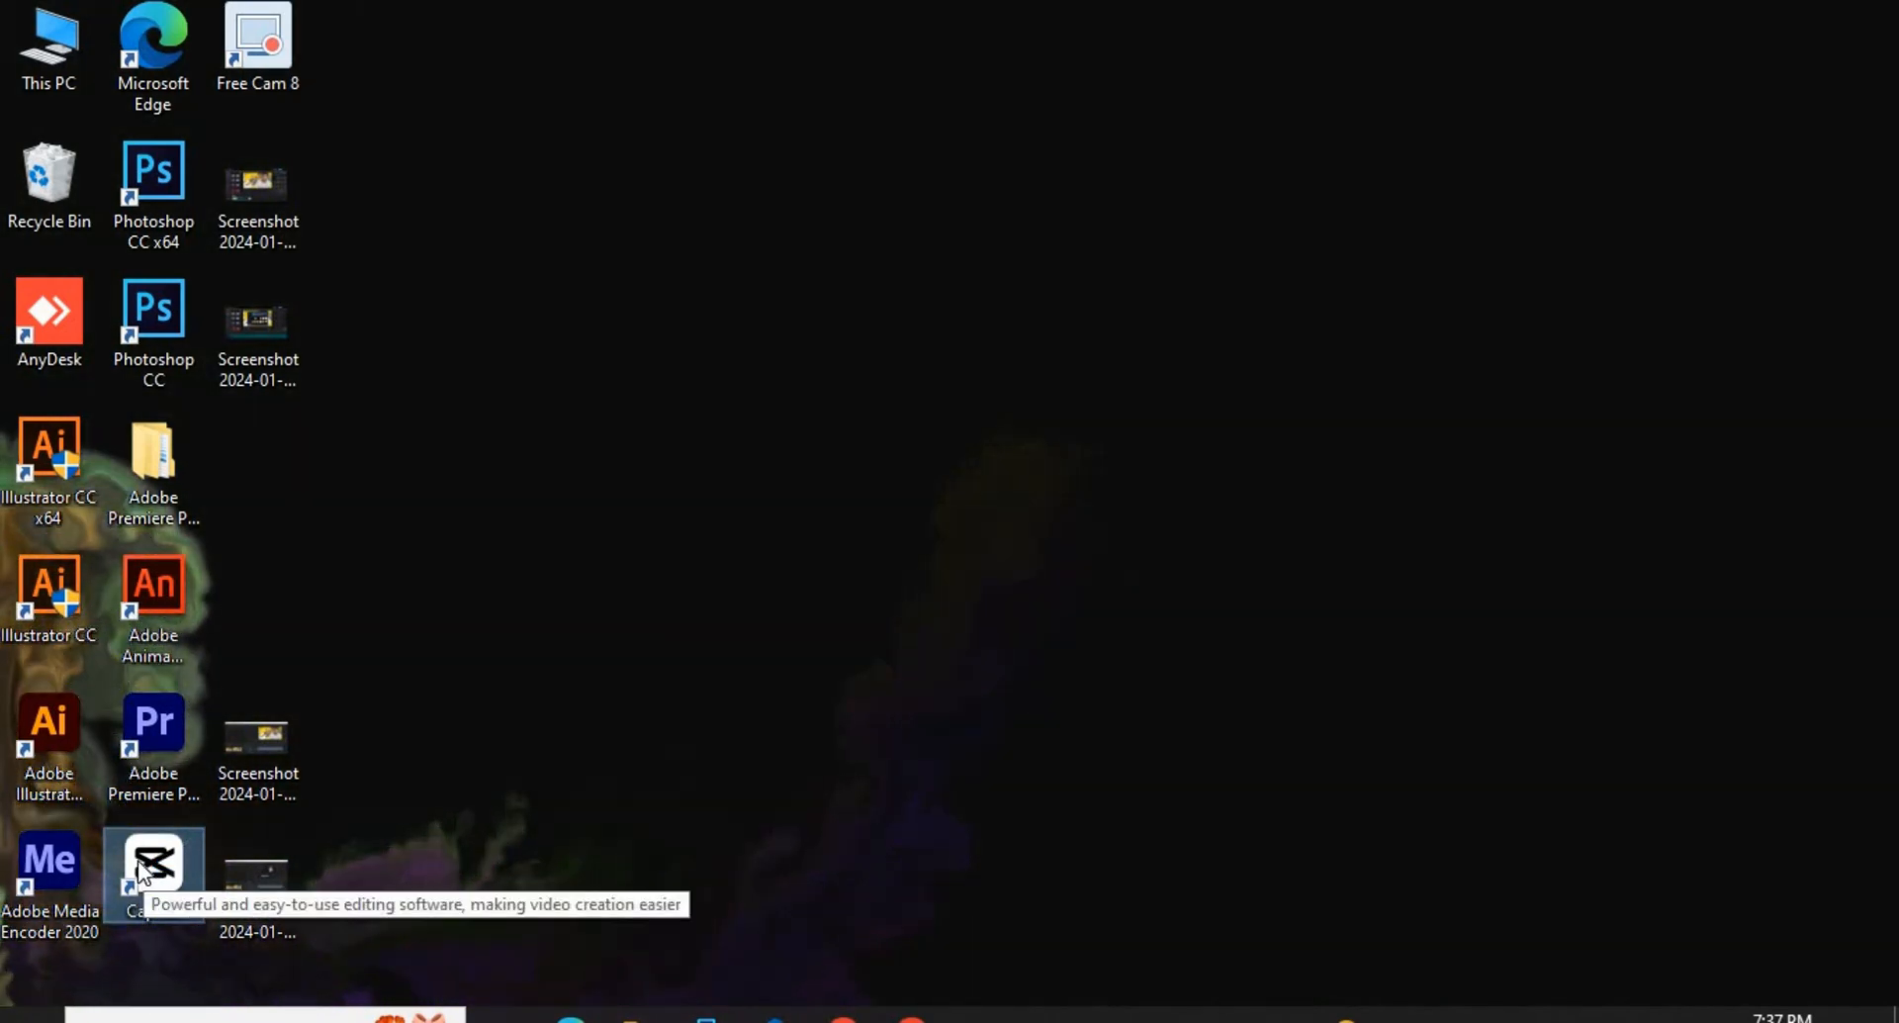
{"action": "double_click", "coordinate": [142, 870]}
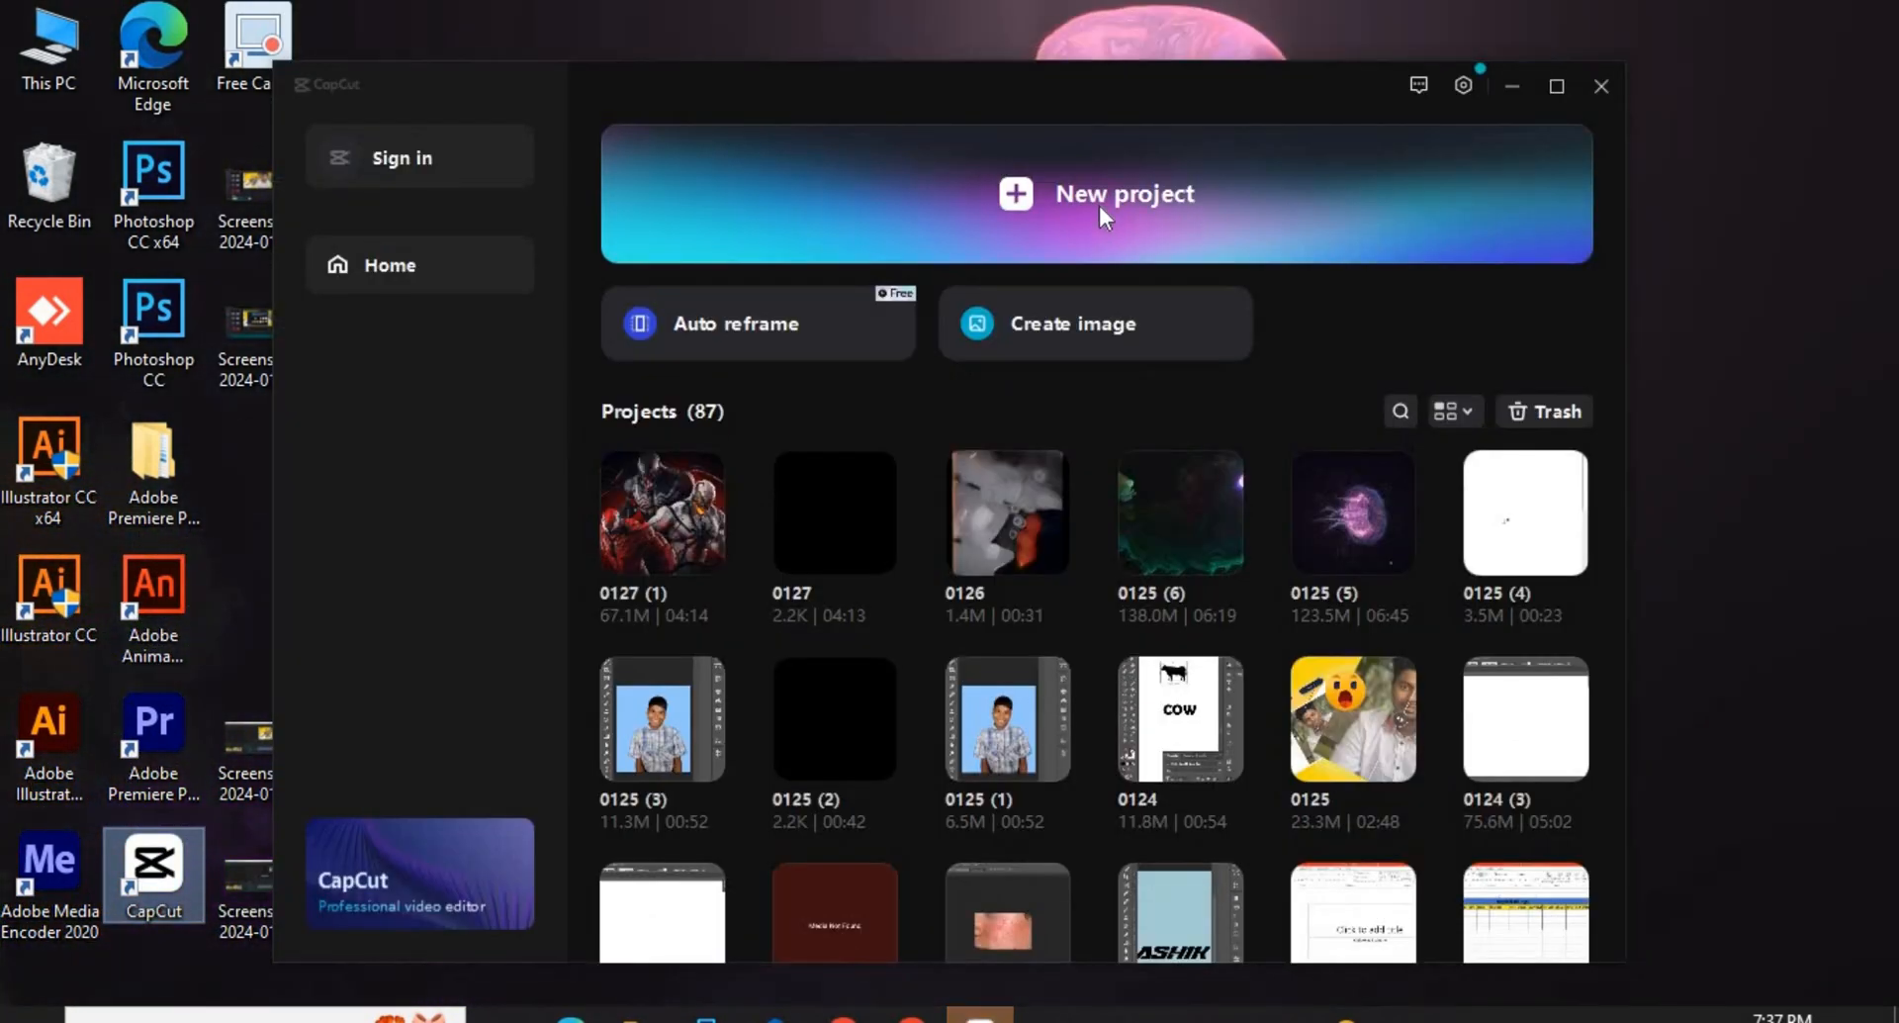
{"action": "left_click", "coordinate": [1101, 206]}
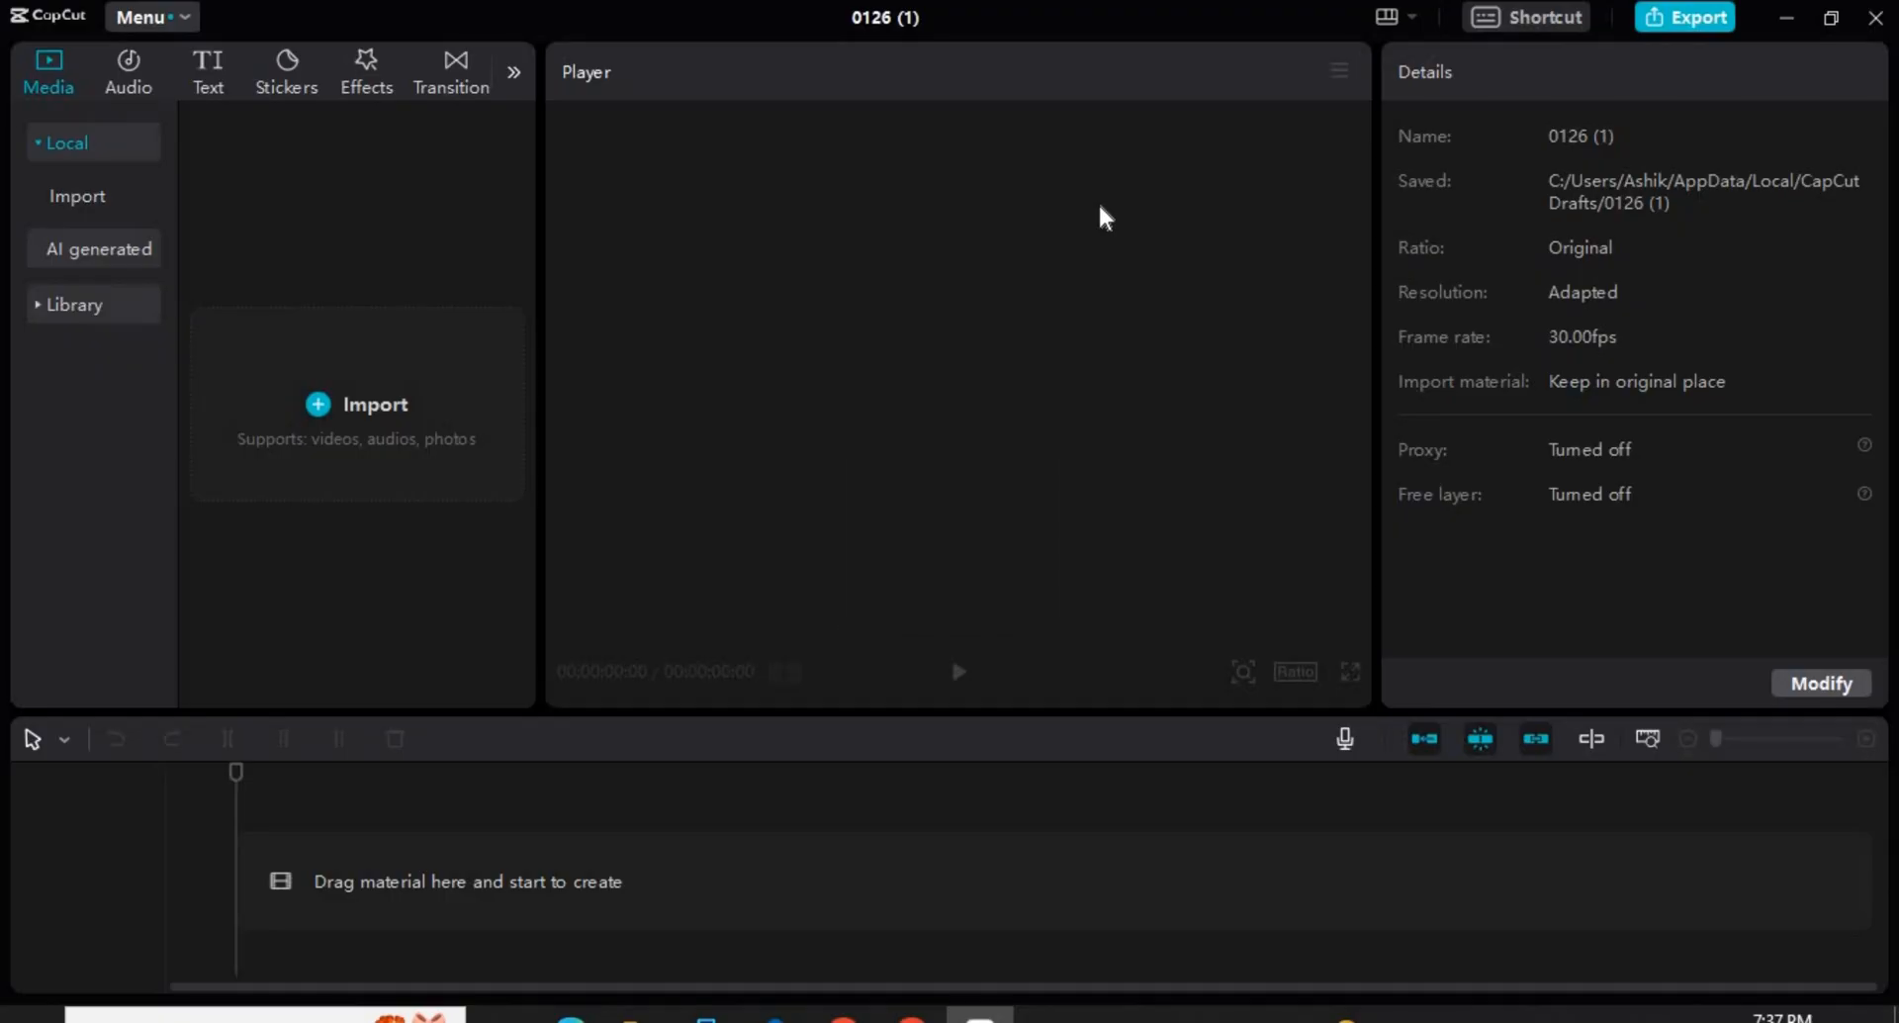
Import the video "gardiand full ok" from the y,t videos folder and place it at the start of the timeline.
{"action": "left_click", "coordinate": [328, 409]}
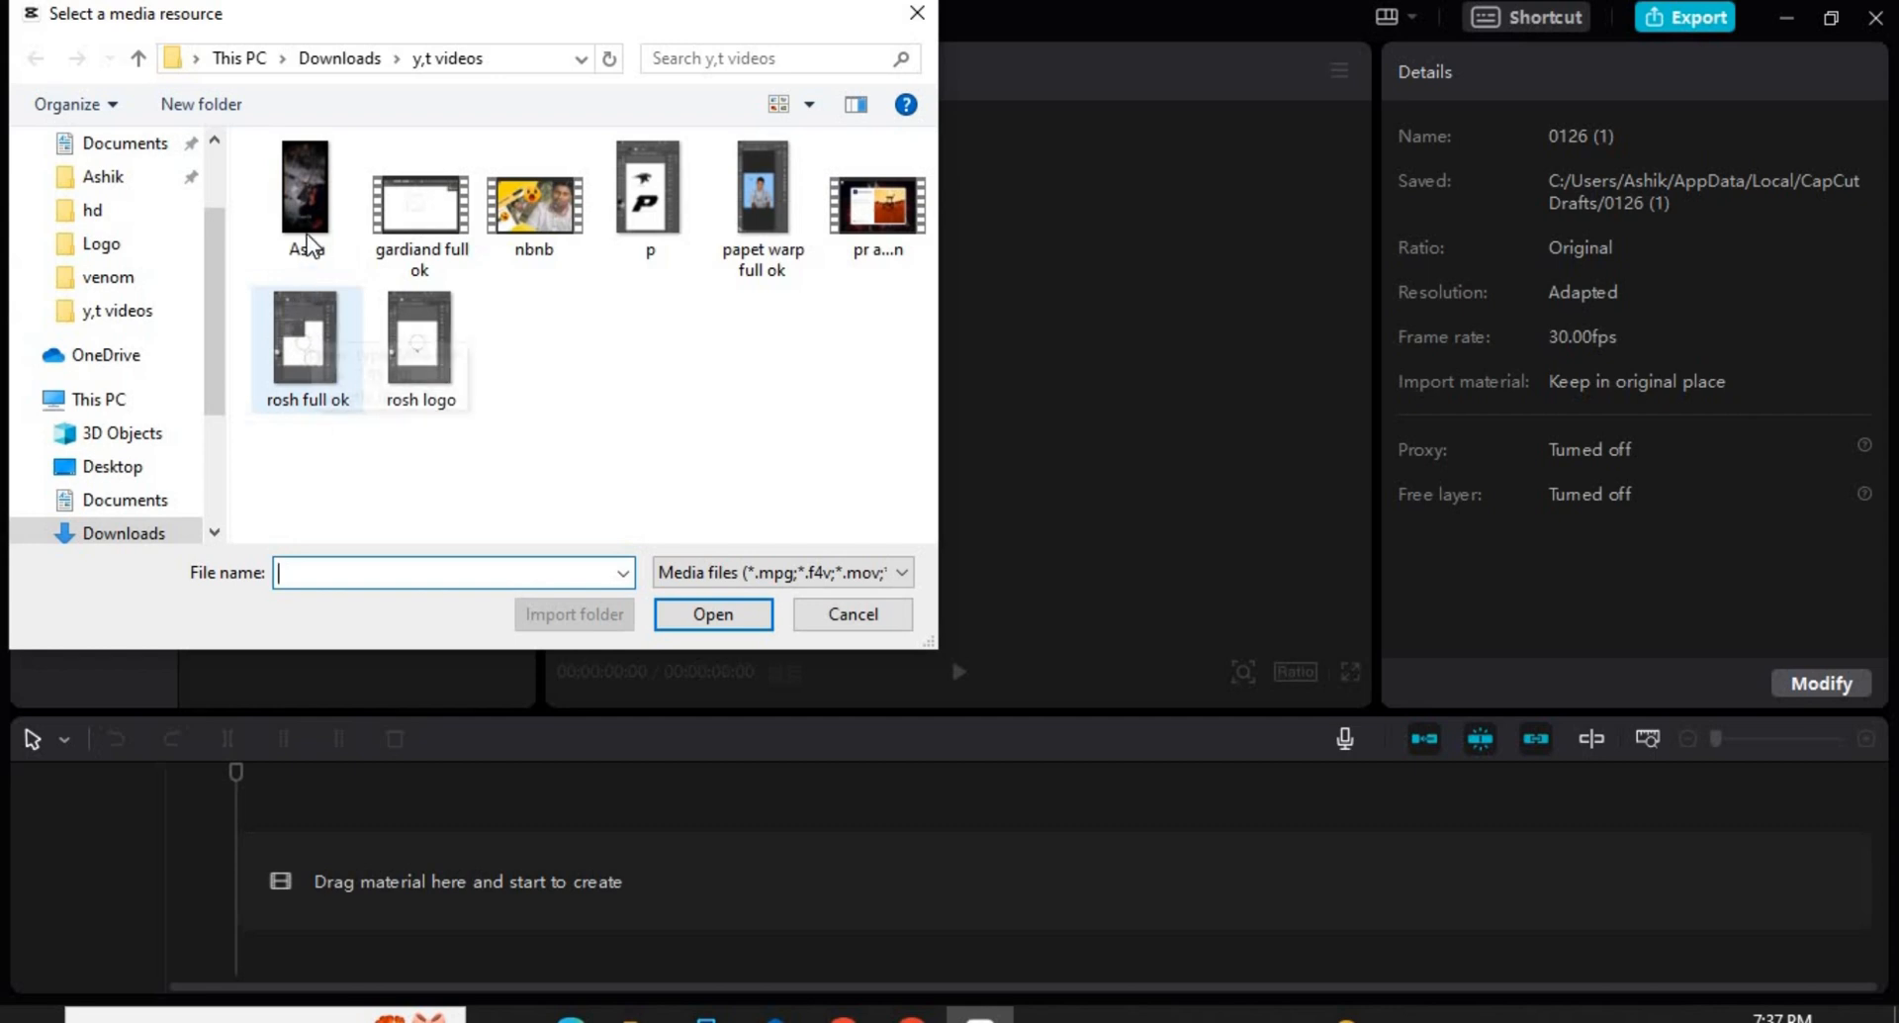
{"action": "left_click", "coordinate": [423, 212]}
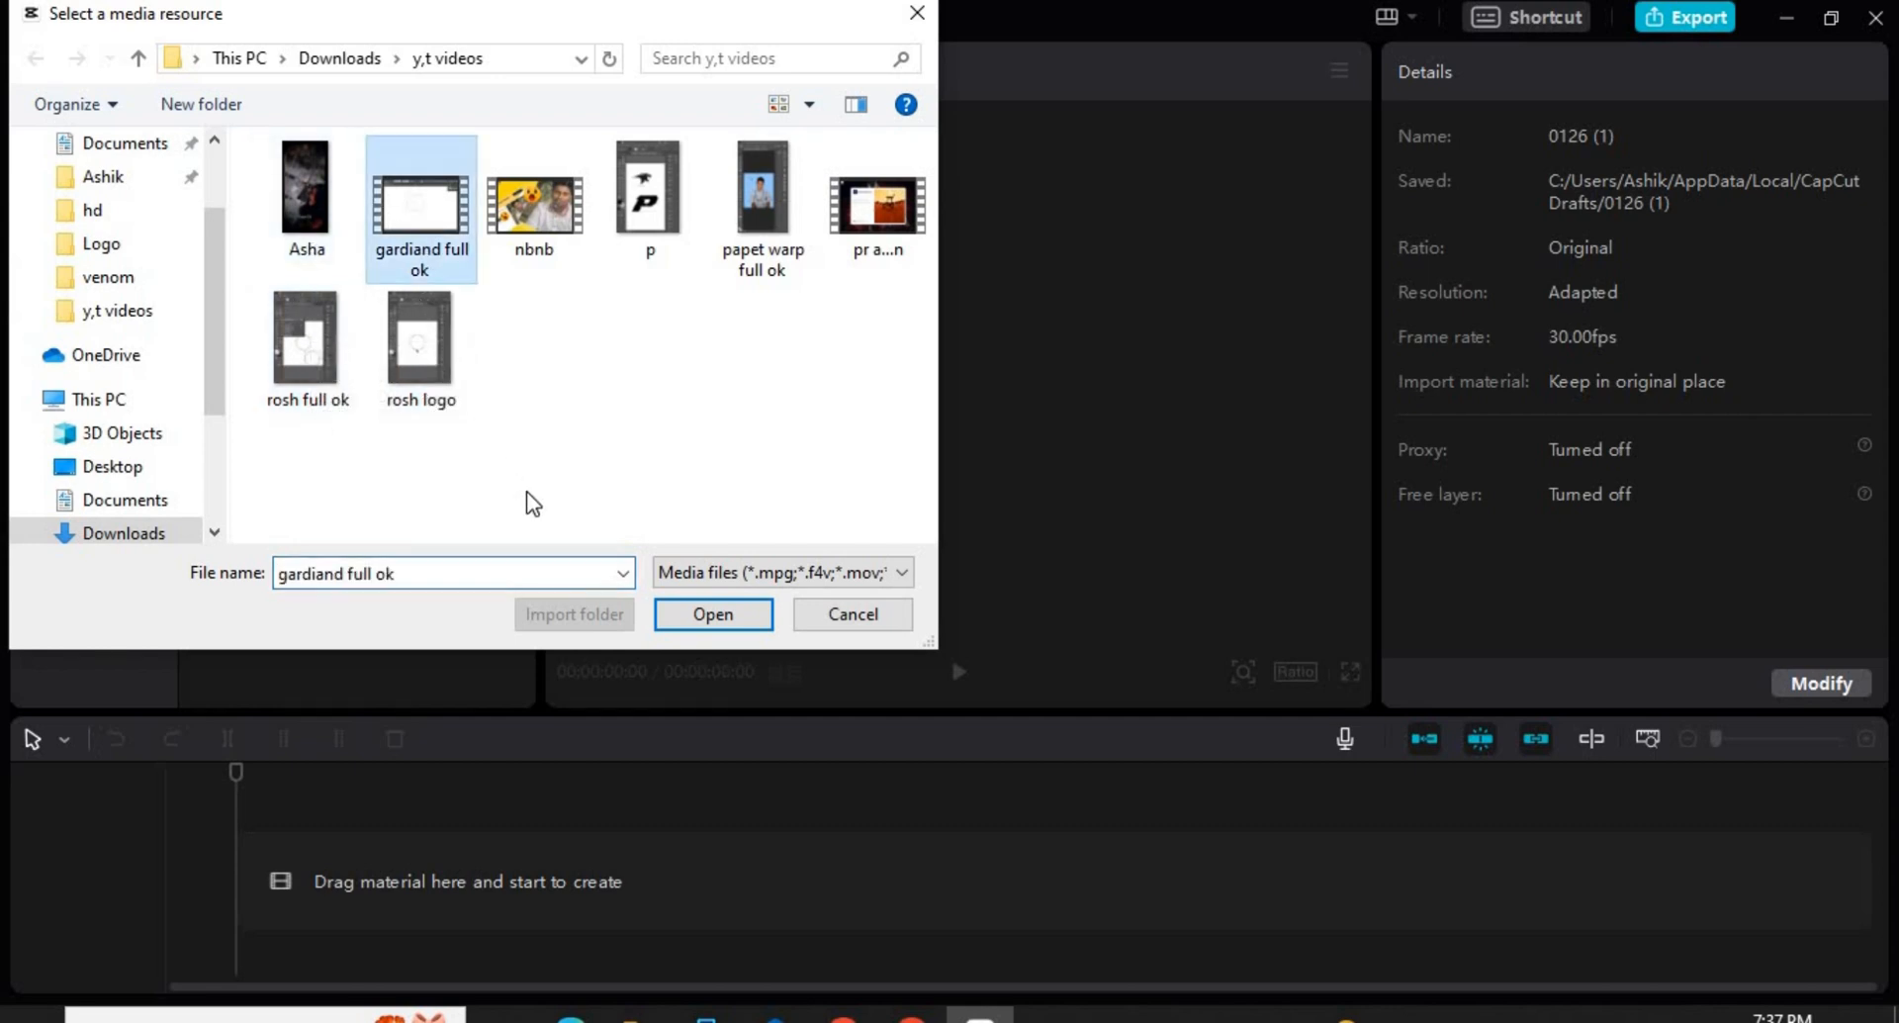
{"action": "left_click", "coordinate": [665, 611]}
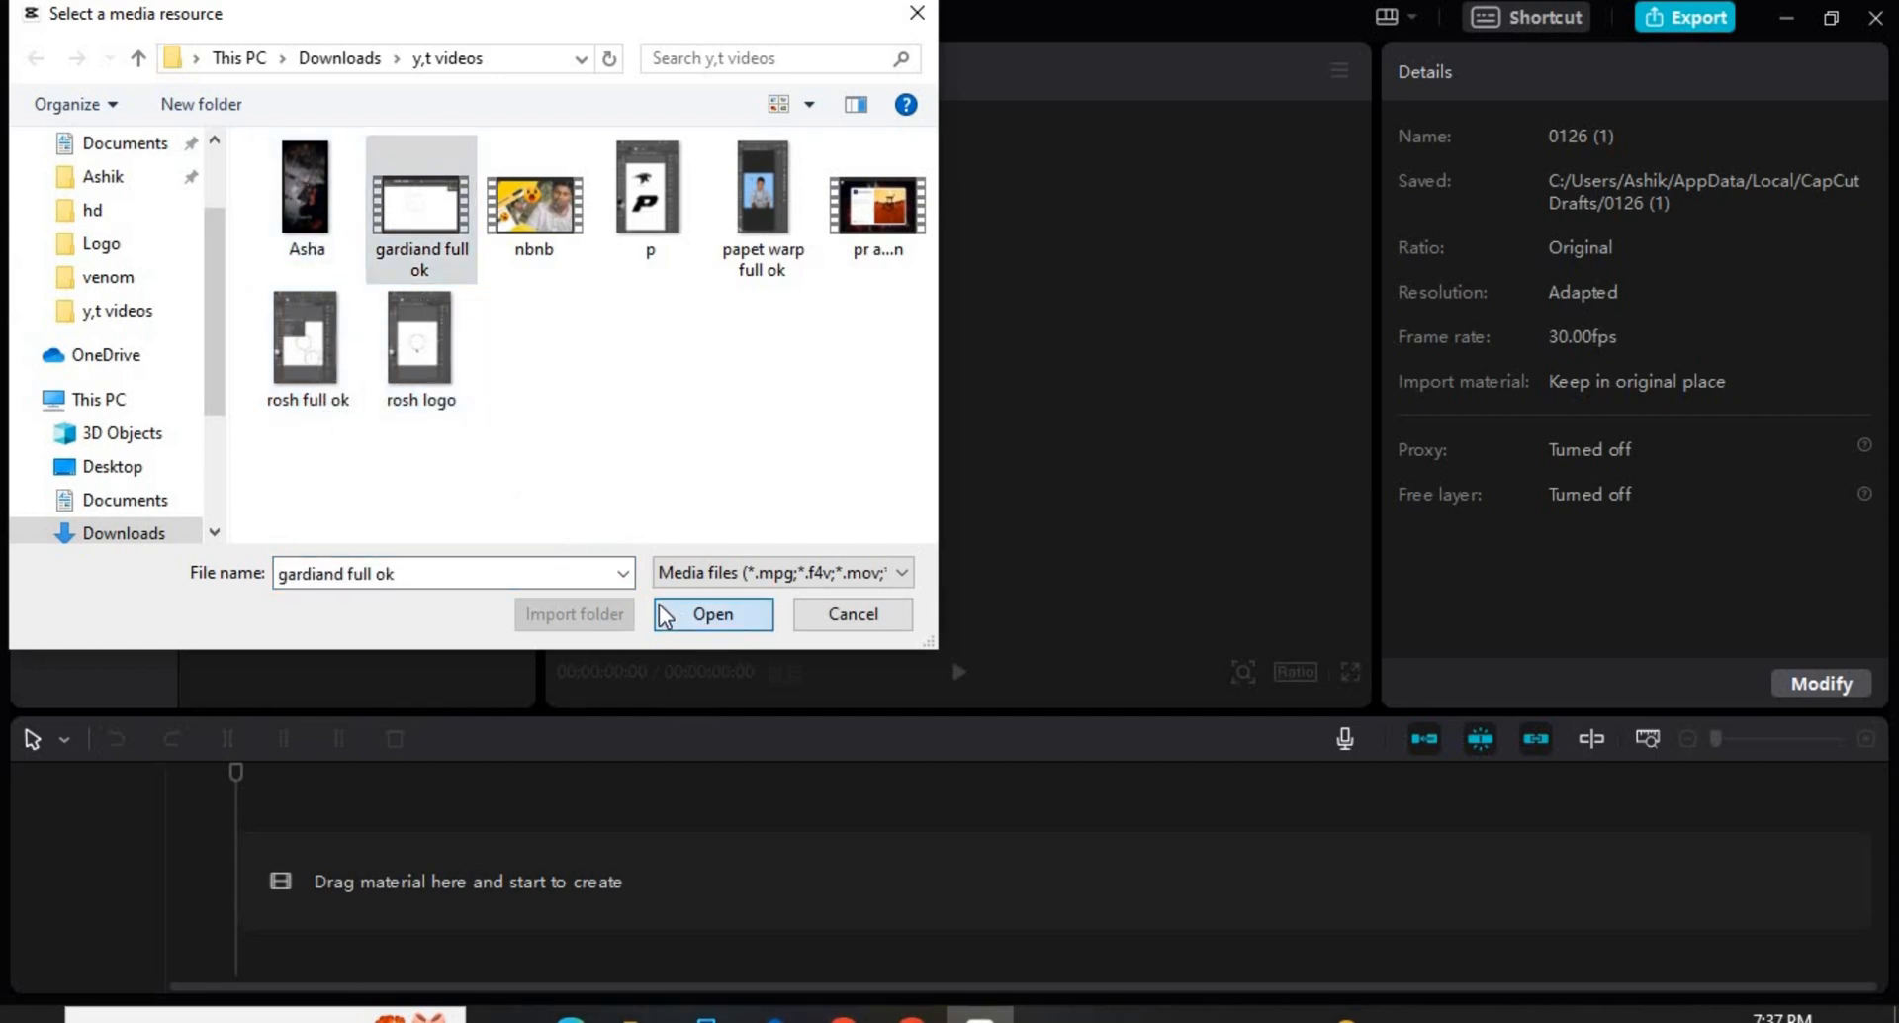
{"action": "left_click_drag", "start_coordinate": [265, 332], "coordinate": [394, 915]}
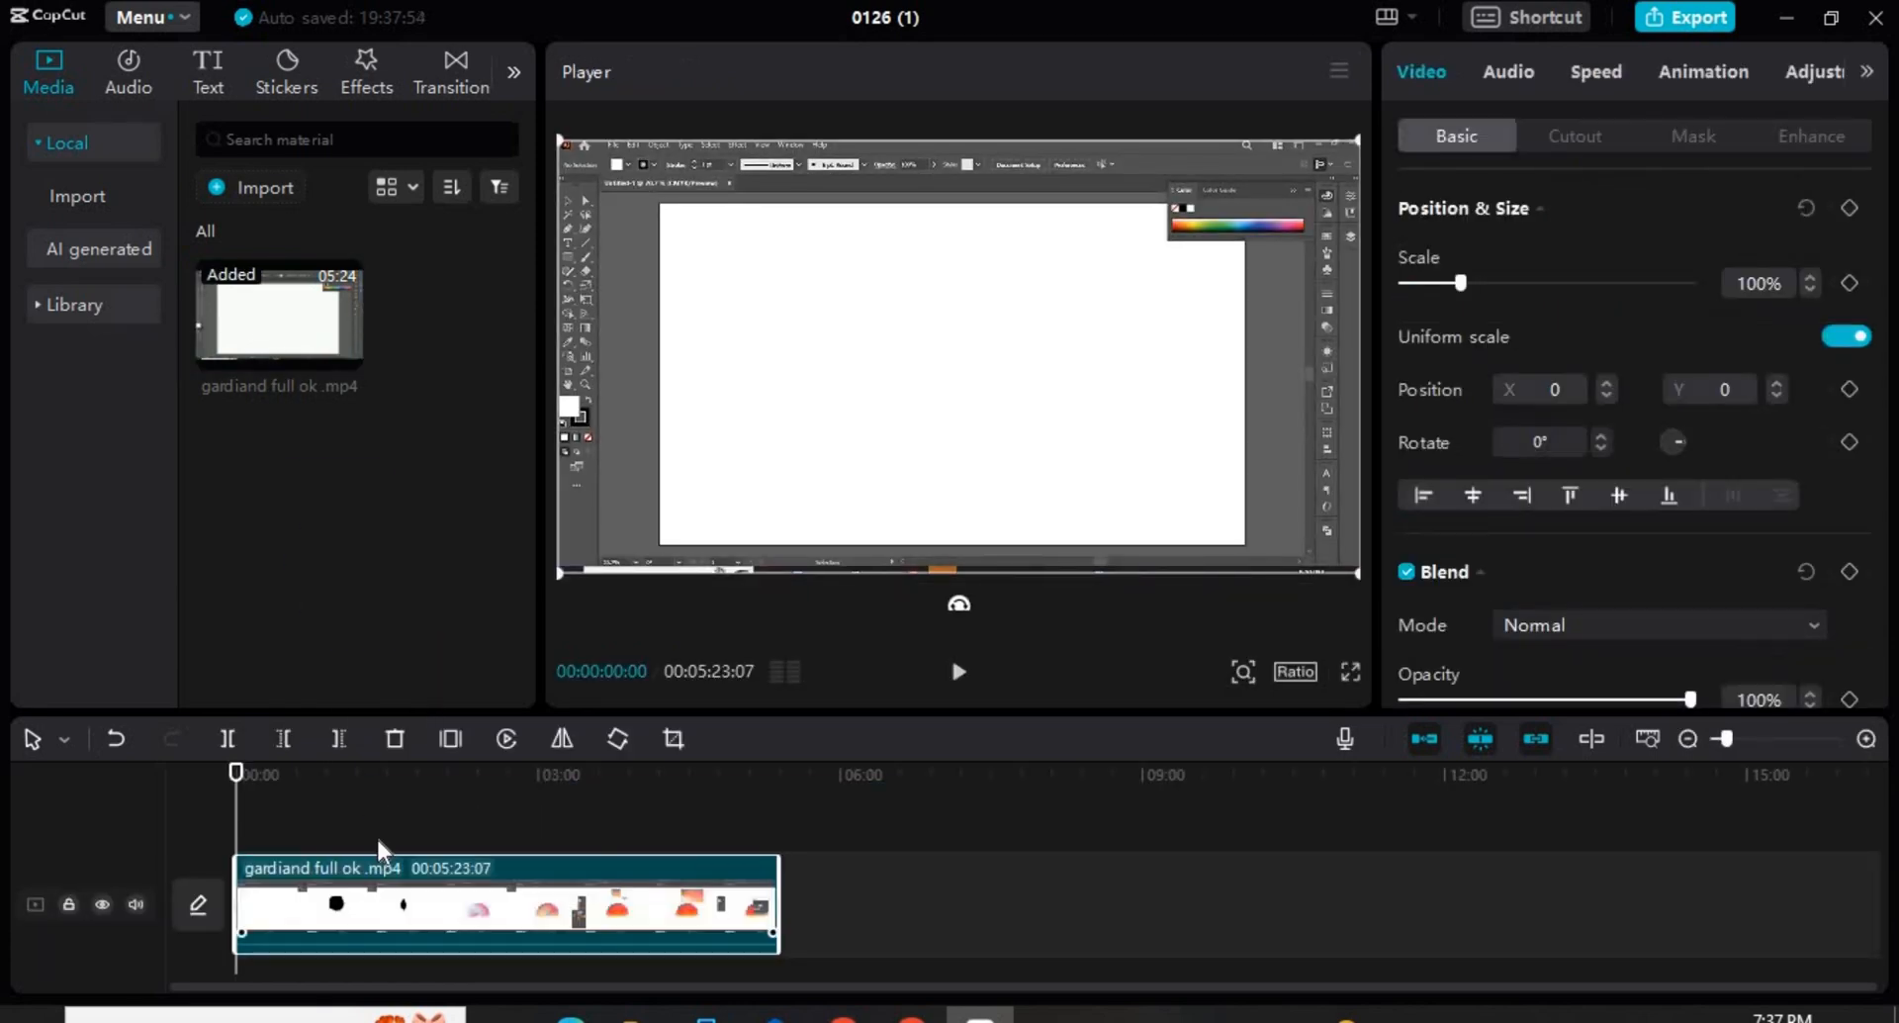
{"action": "mouse_move", "coordinate": [322, 347]}
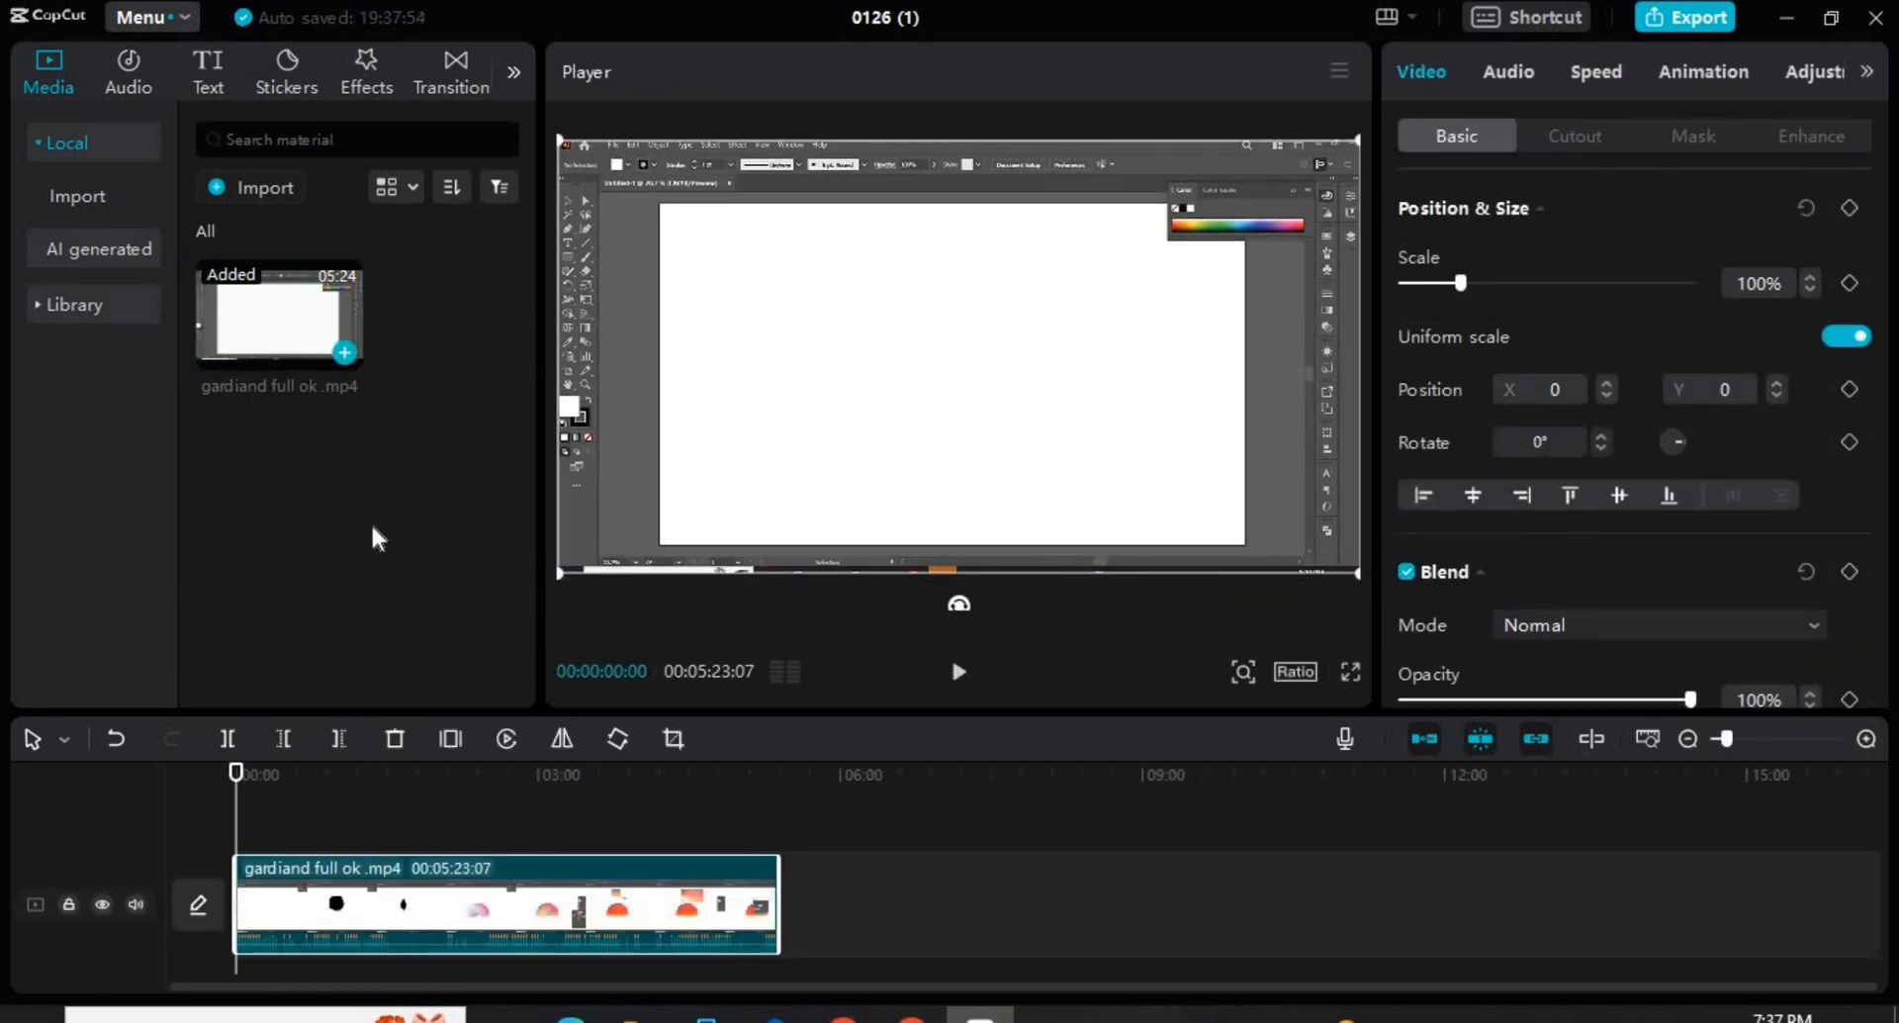
Add a default text clip above the video from the start and extend it to the video's full length.
{"action": "left_click", "coordinate": [206, 82]}
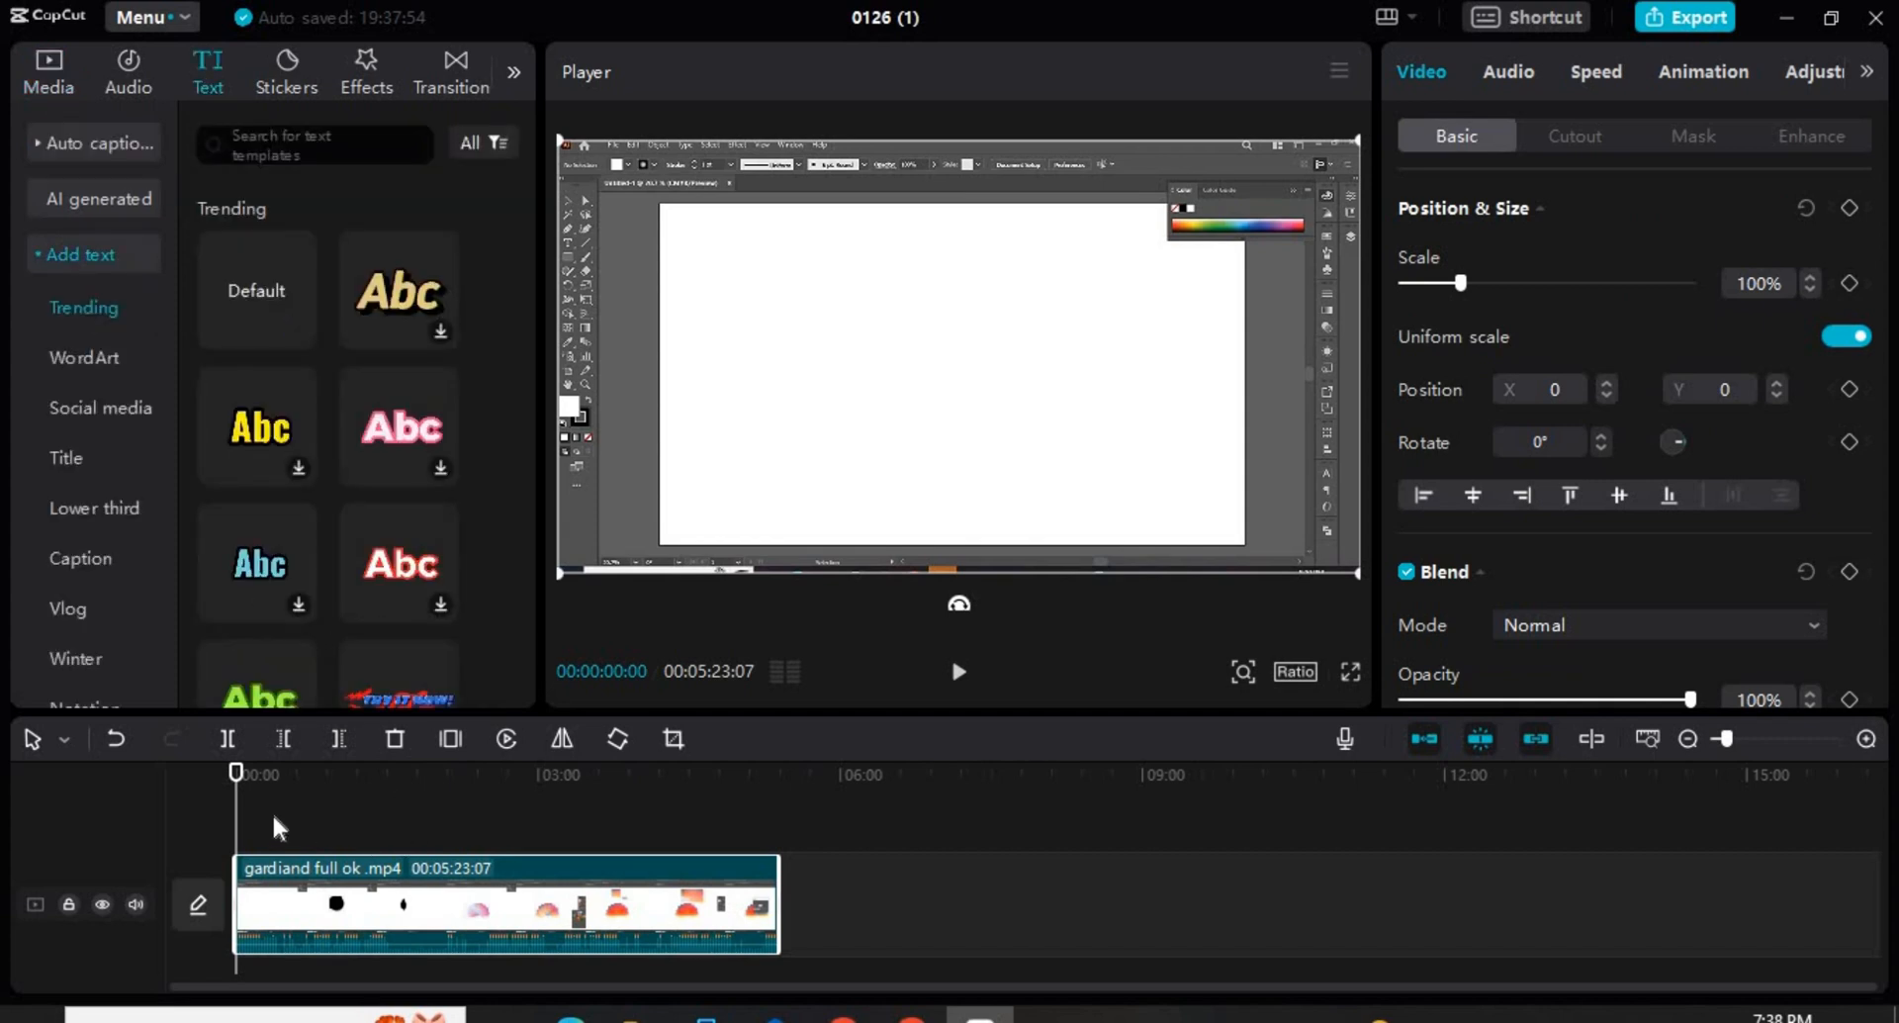
{"action": "mouse_move", "coordinate": [249, 315]}
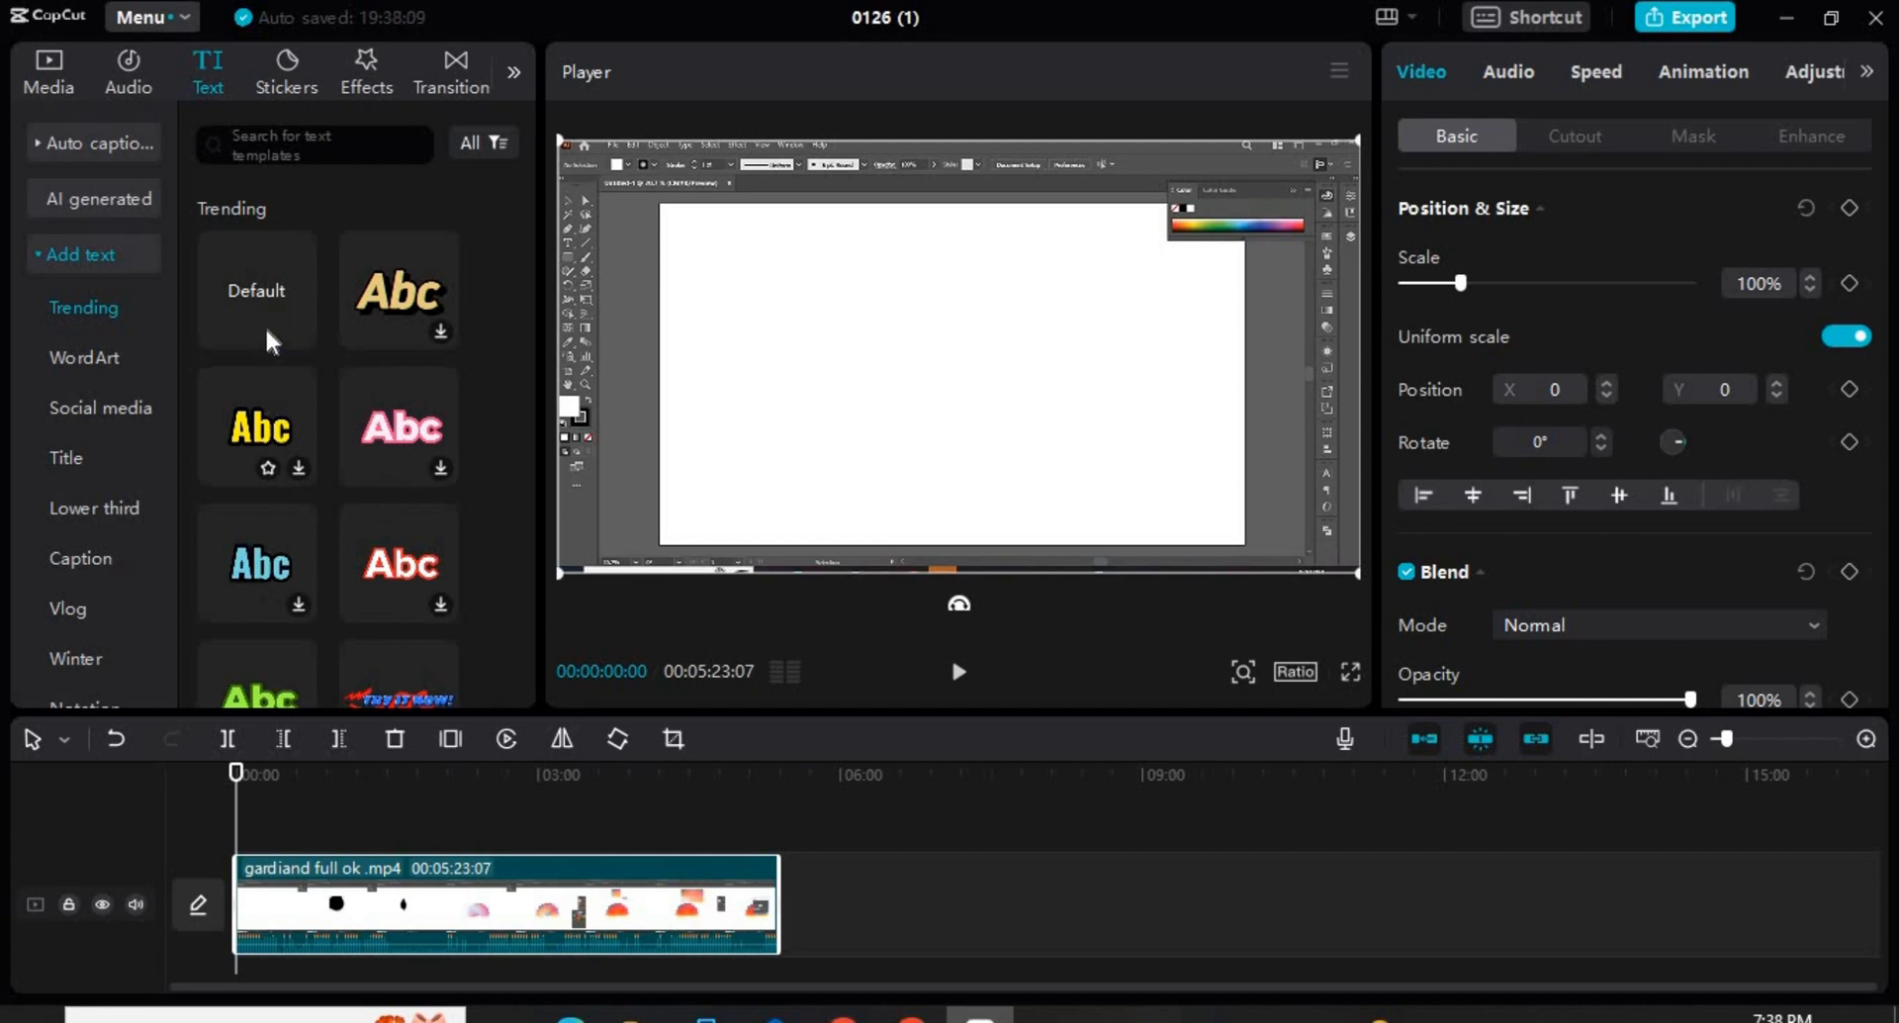
{"action": "left_click_drag", "start_coordinate": [257, 289], "coordinate": [243, 823]}
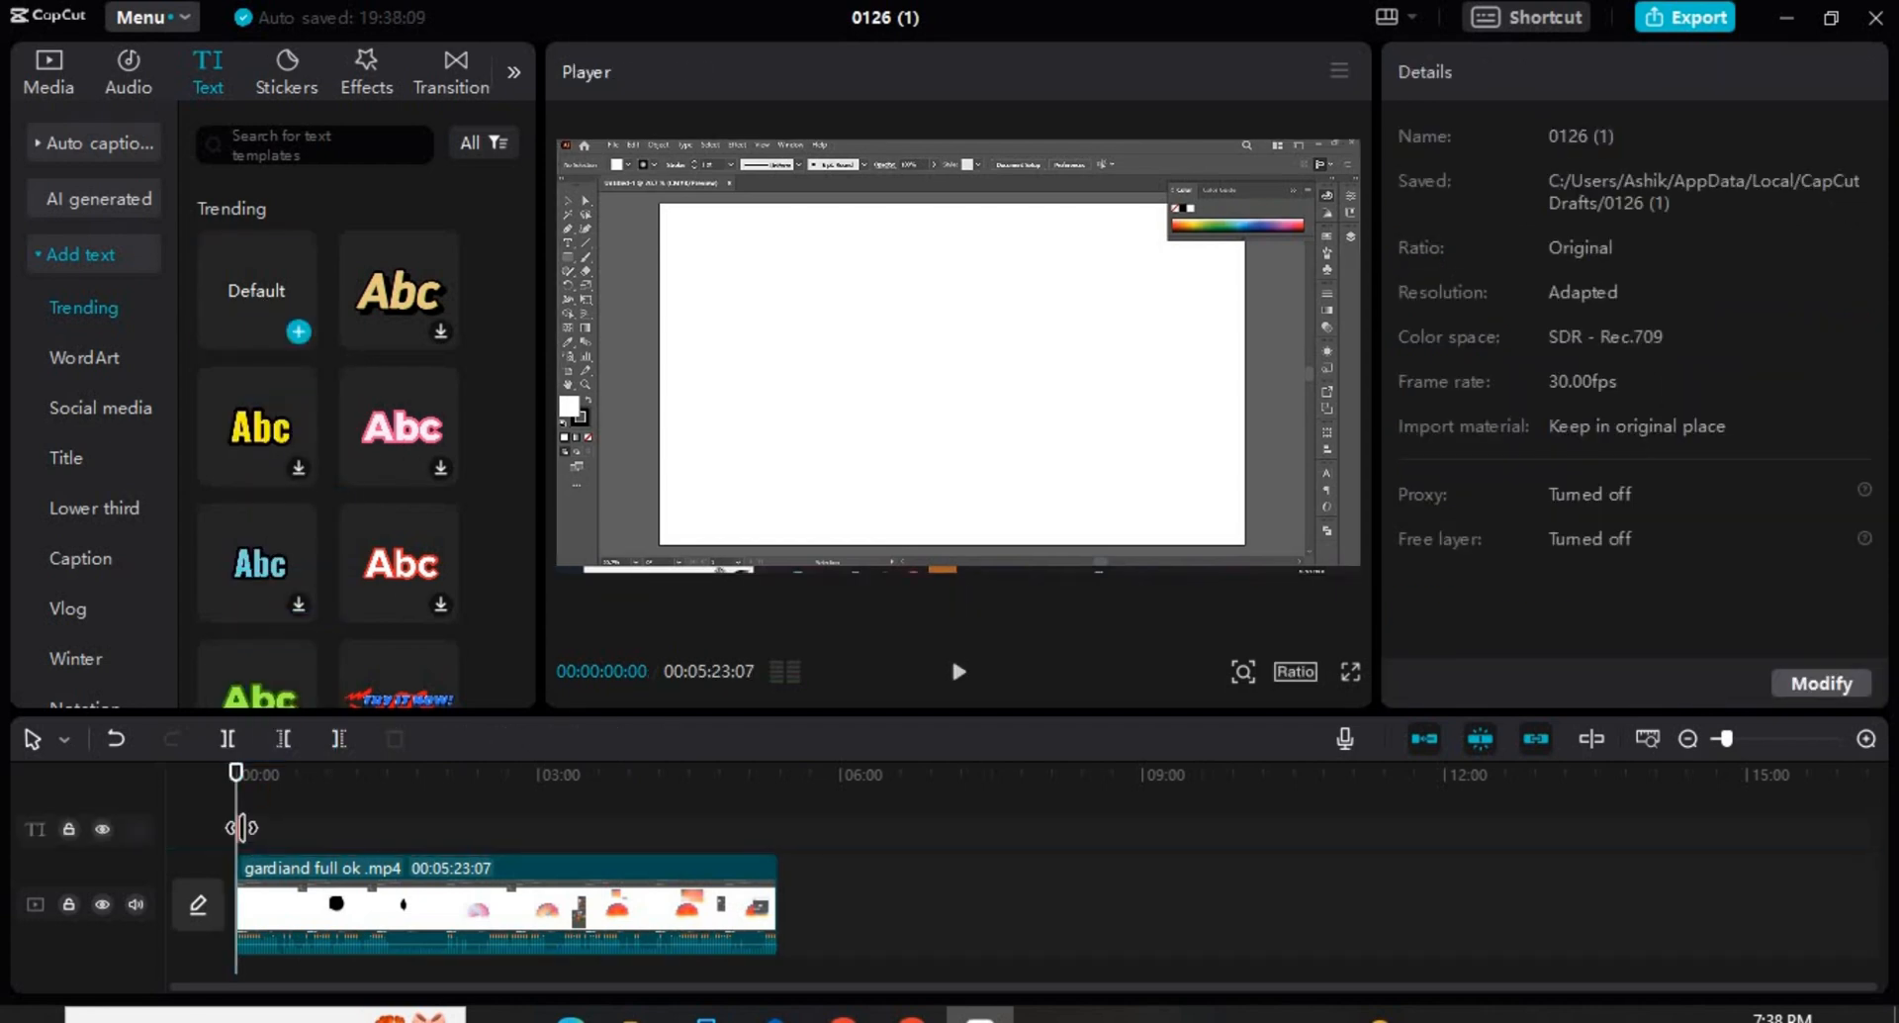
{"action": "left_click_drag", "start_coordinate": [416, 849], "coordinate": [768, 890]}
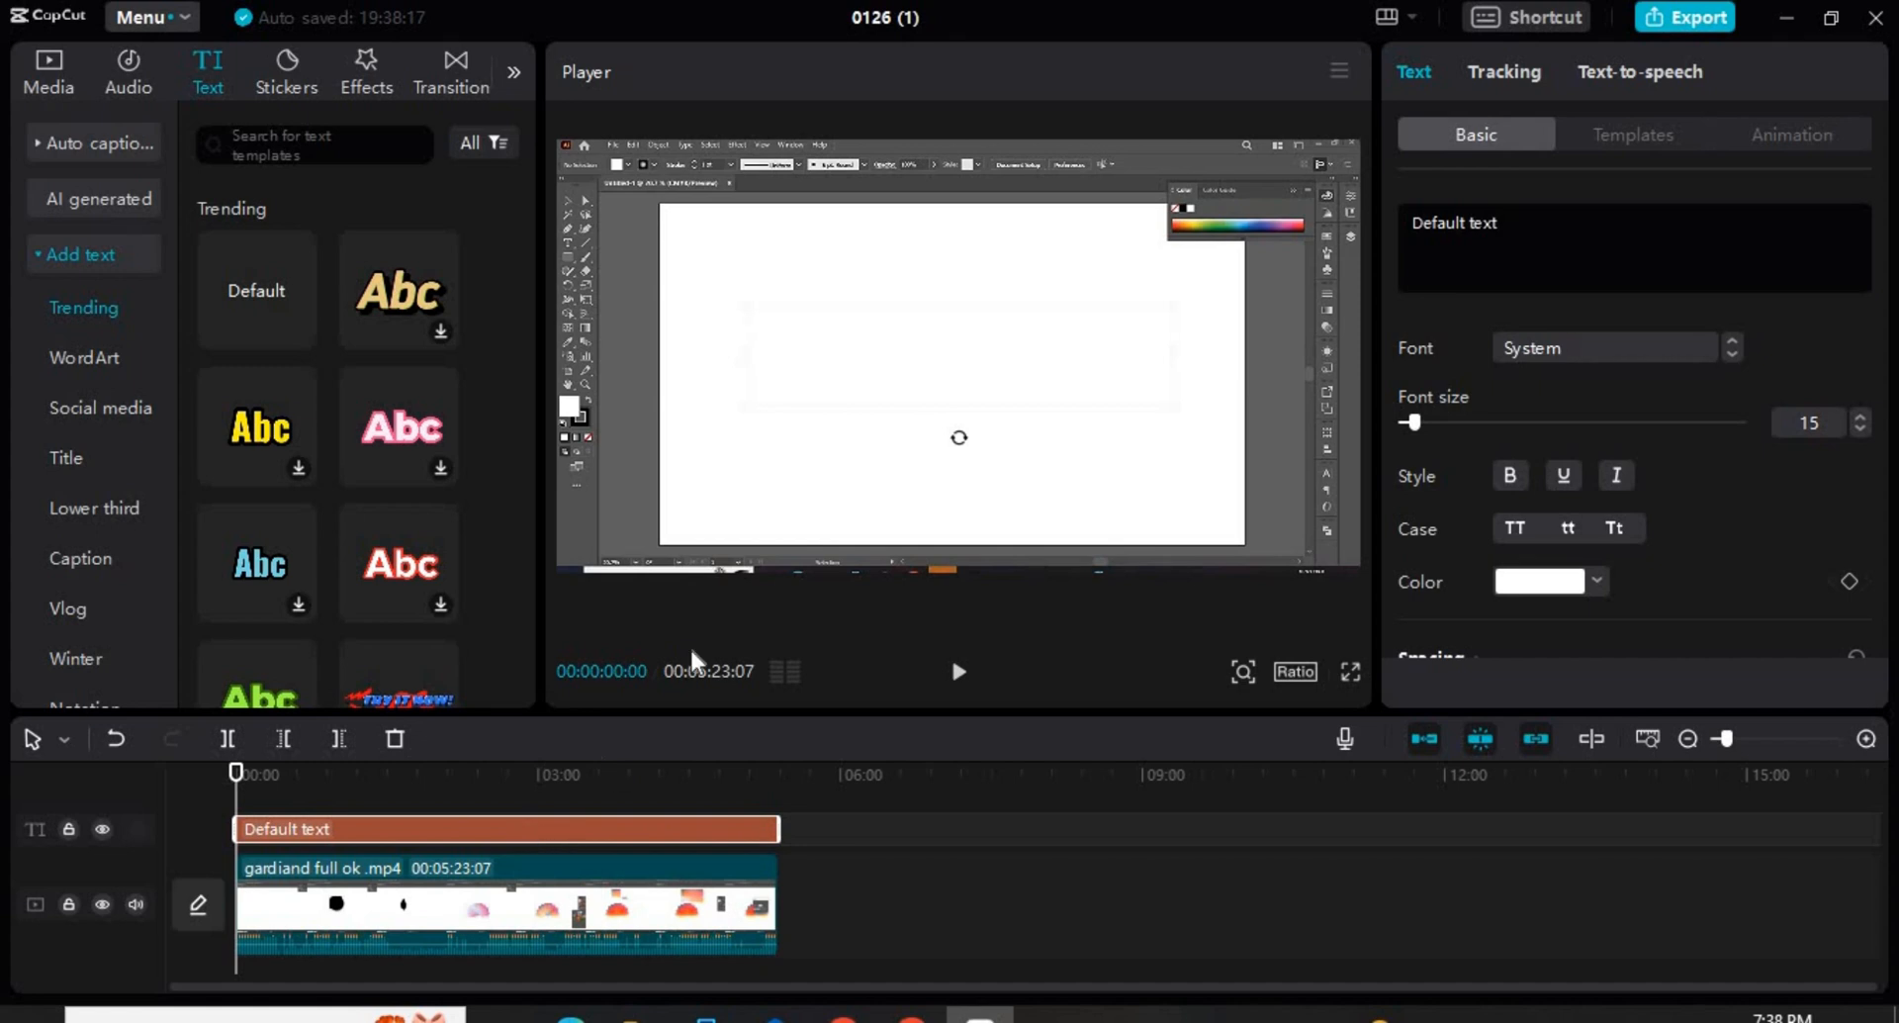
Replace the default text with "Ripon Computar Training School".
{"action": "double_click", "coordinate": [1519, 226]}
{"action": "key", "text": "BackSpace"}
{"action": "key", "text": "BackSpace"}
{"action": "key", "text": "BackSpace"}
{"action": "key", "text": "BackSpace"}
{"action": "key", "text": "BackSpace"}
{"action": "key", "text": "BackSpace"}
{"action": "key", "text": "BackSpace"}
{"action": "key", "text": "BackSpace"}
{"action": "key", "text": "BackSpace"}
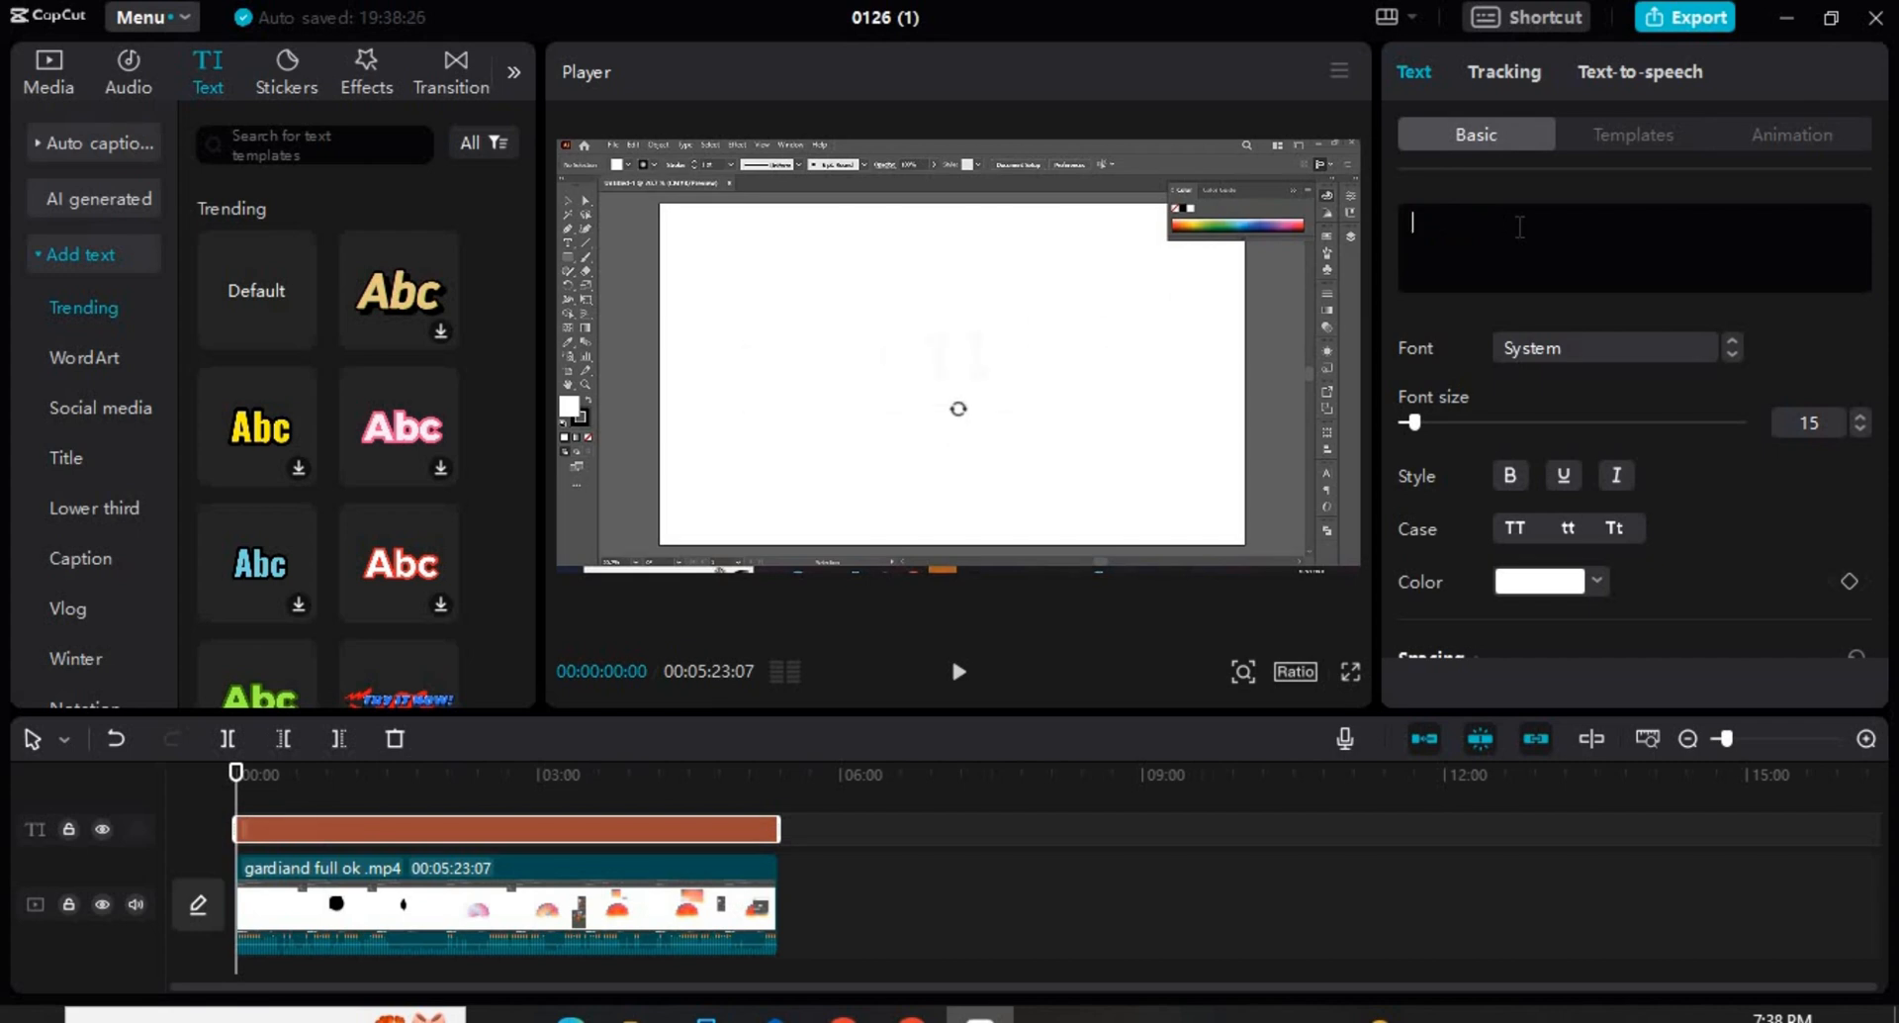
{"action": "type", "text": "Ripon"}
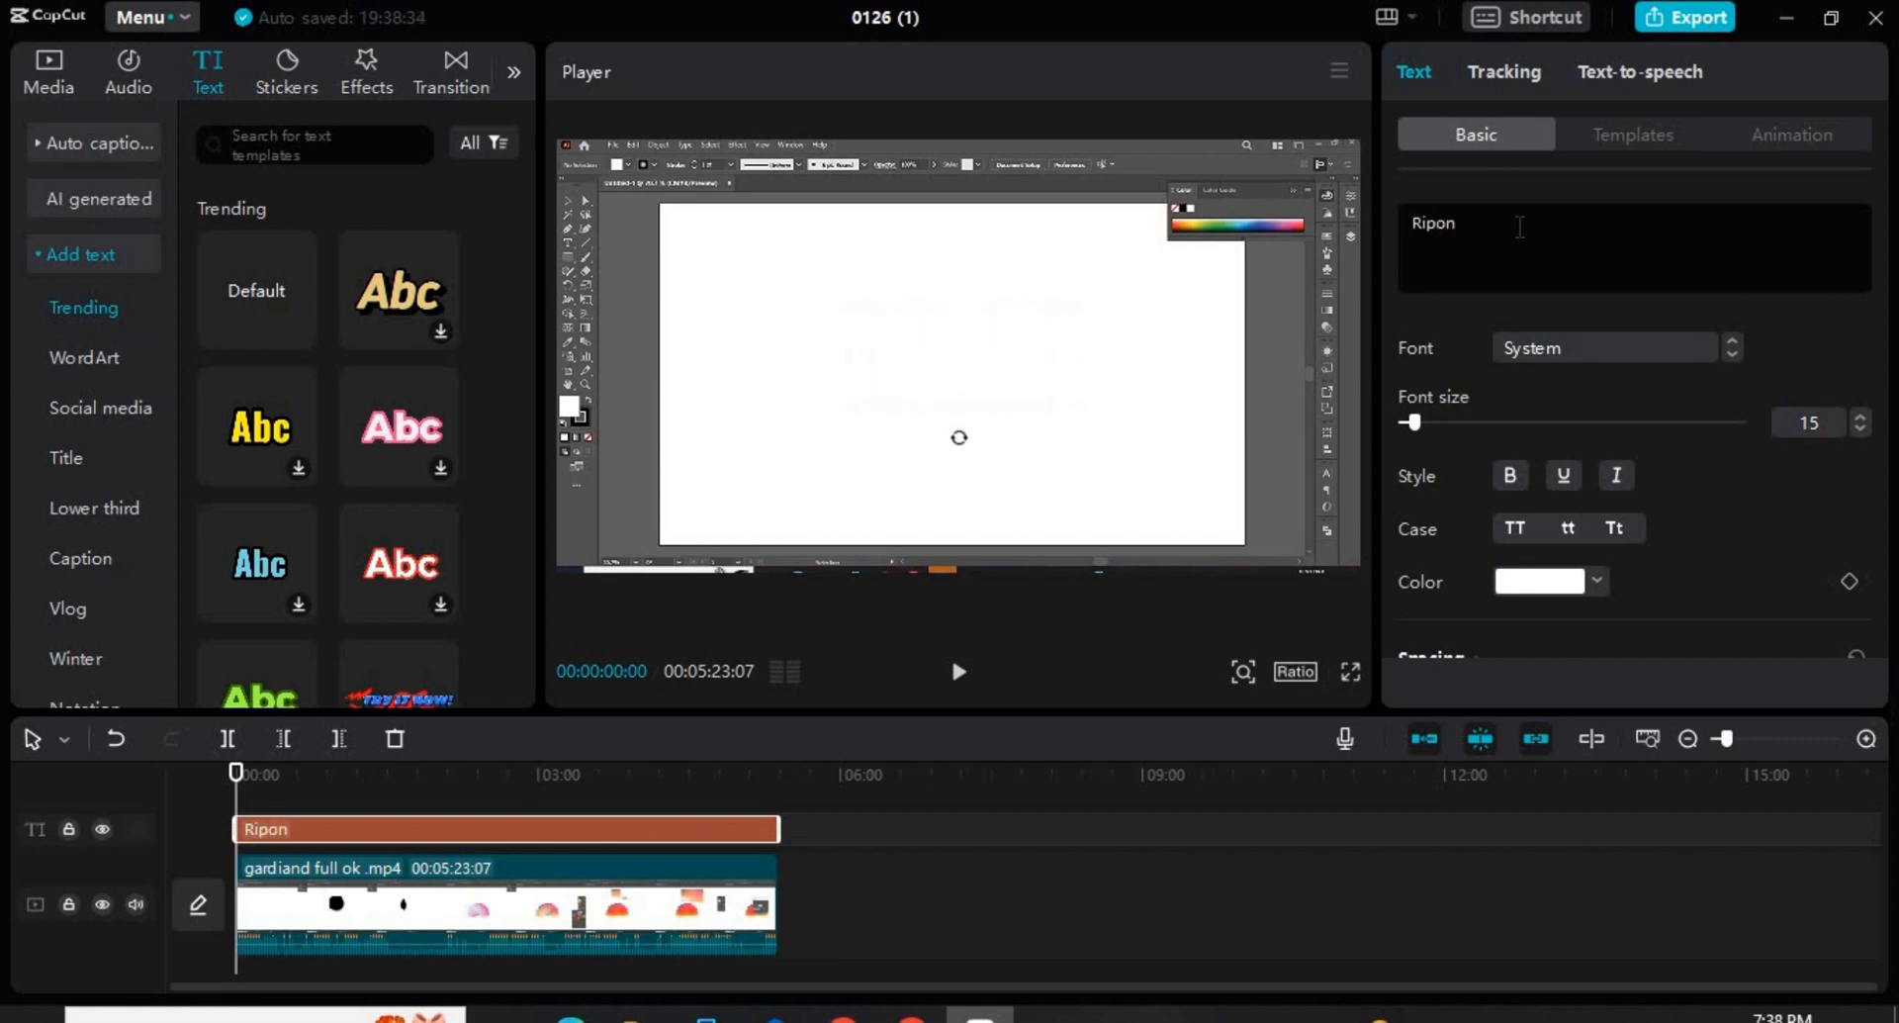
{"action": "type", "text": " Computar"}
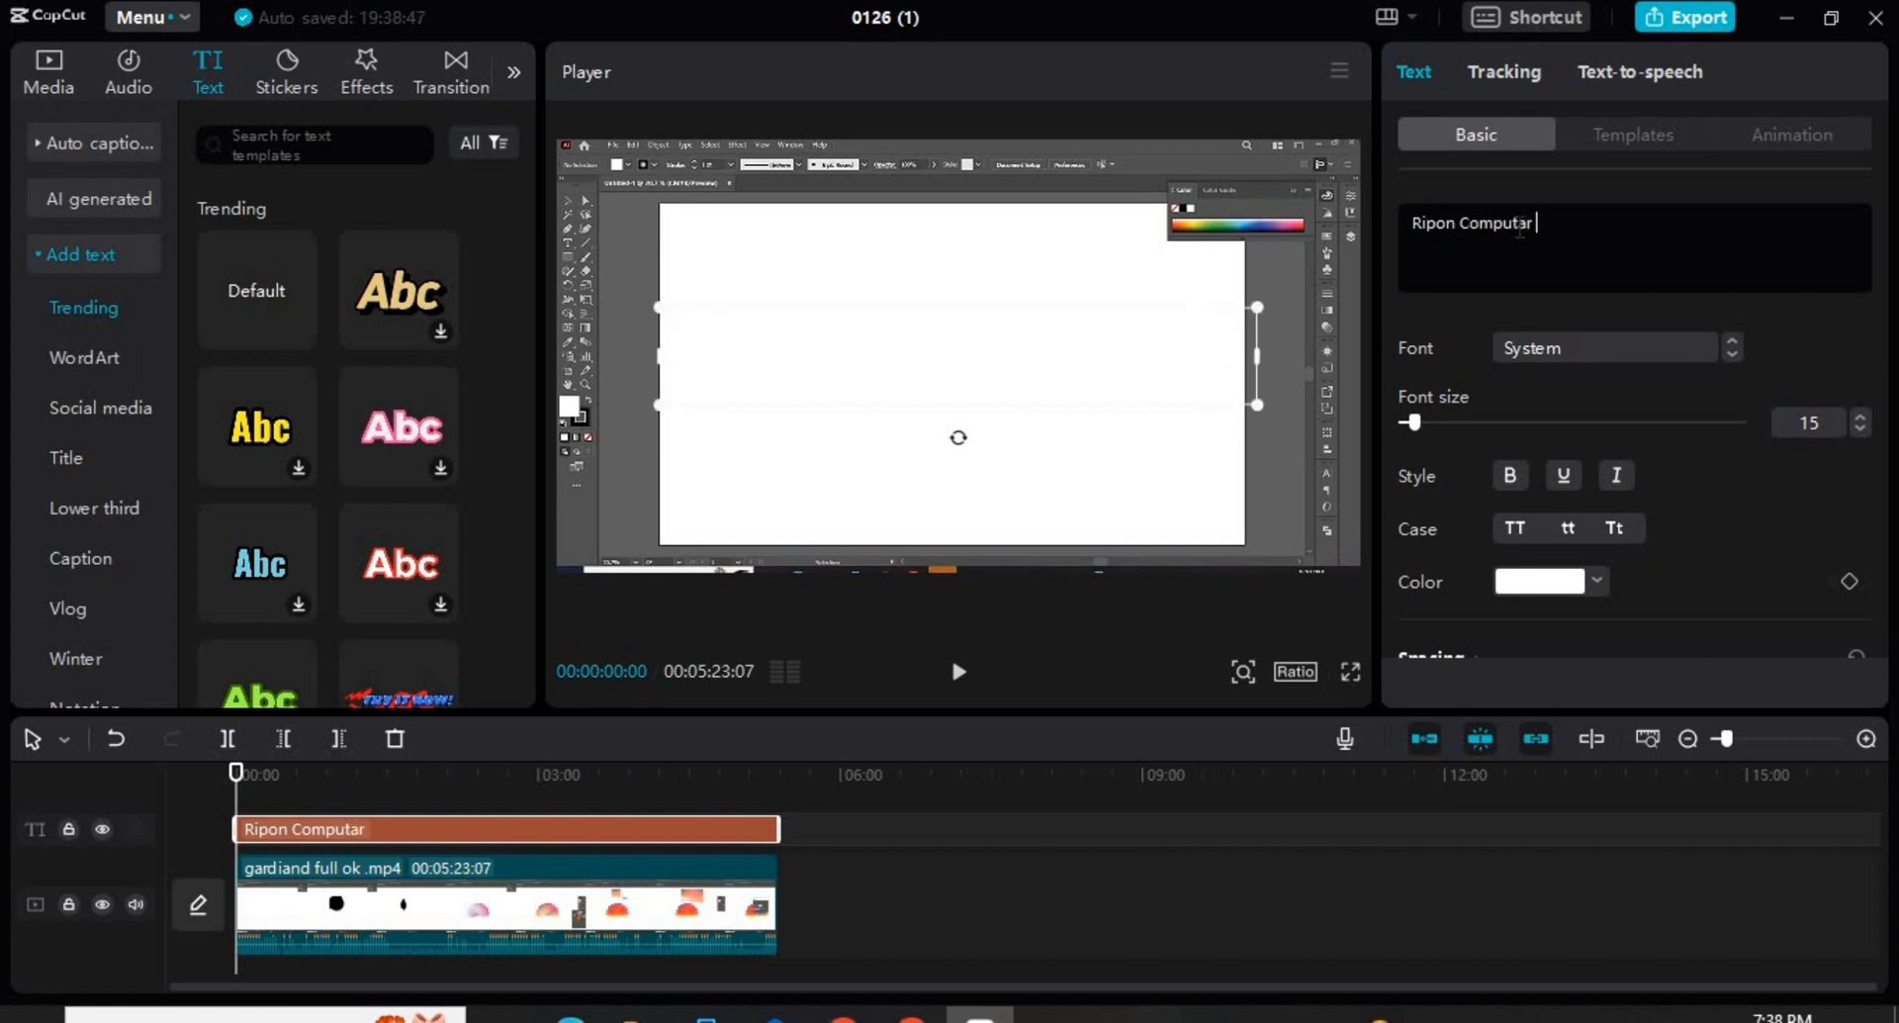
{"action": "type", "text": " Training Sc"}
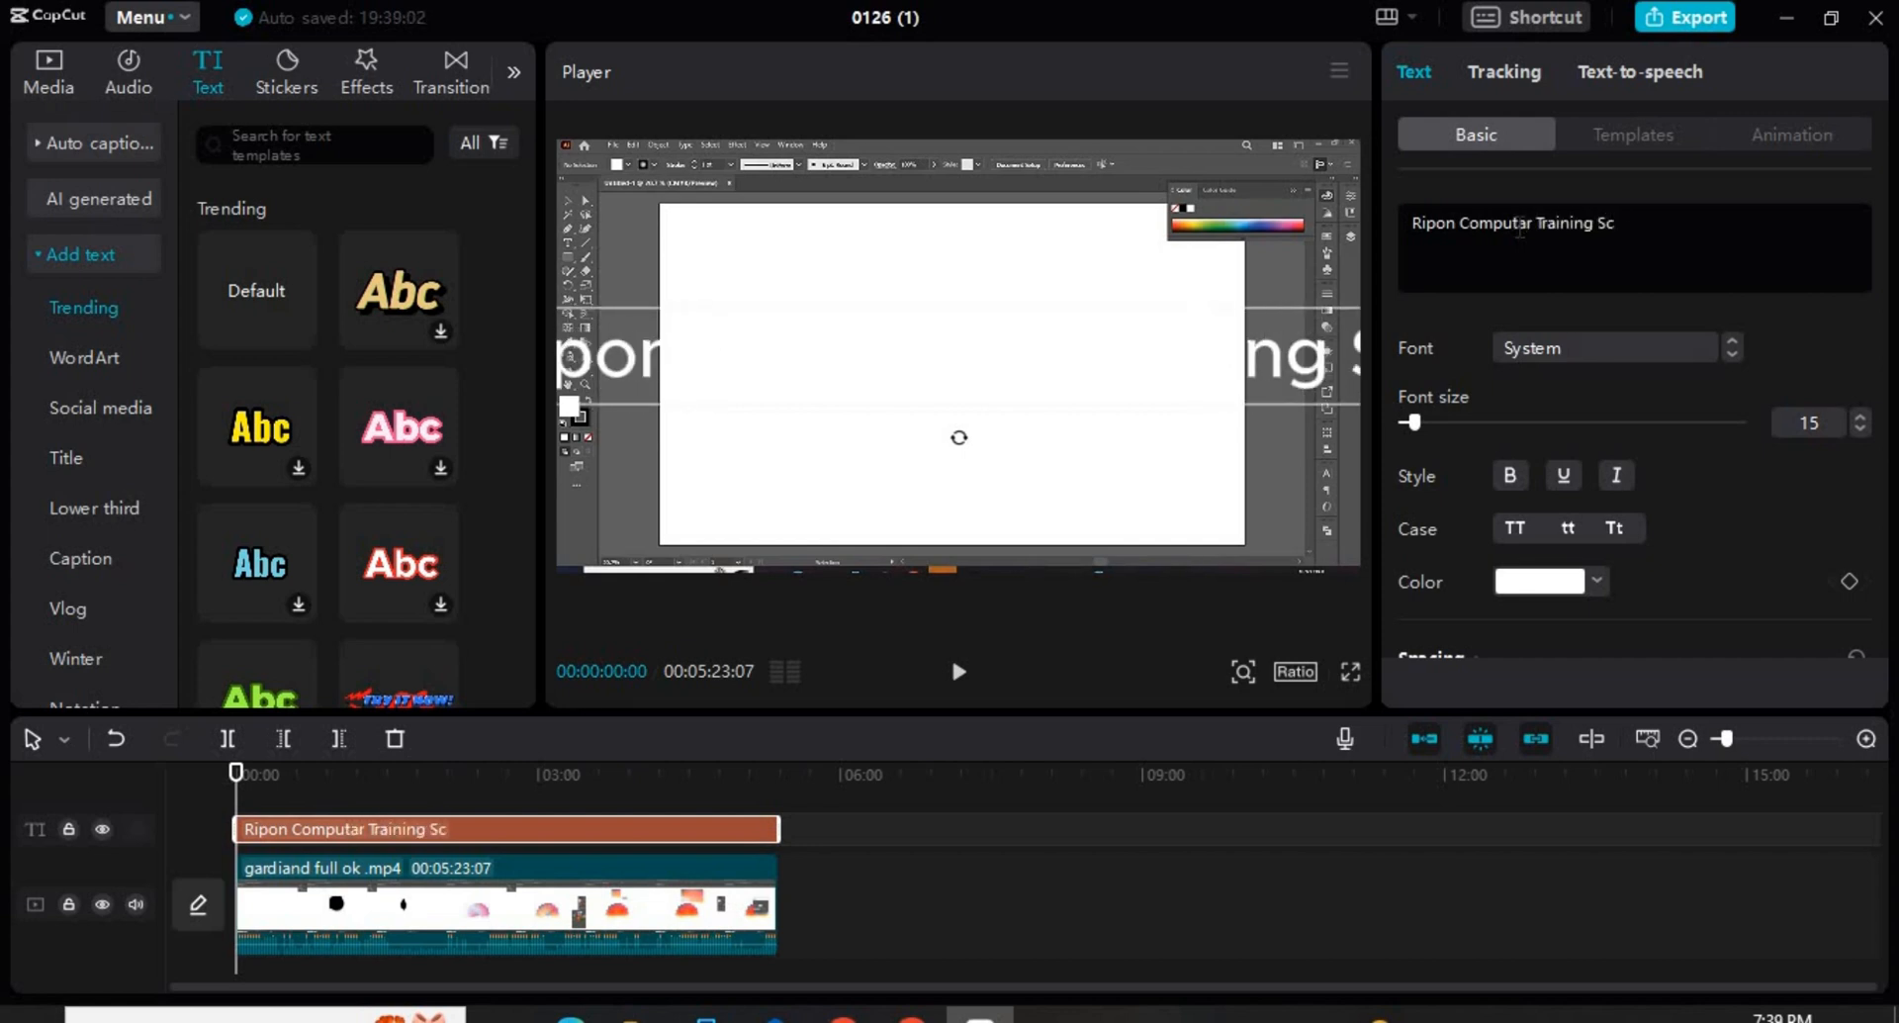
{"action": "type", "text": "holl"}
{"action": "key", "text": "BackSpace"}
{"action": "key", "text": "BackSpace"}
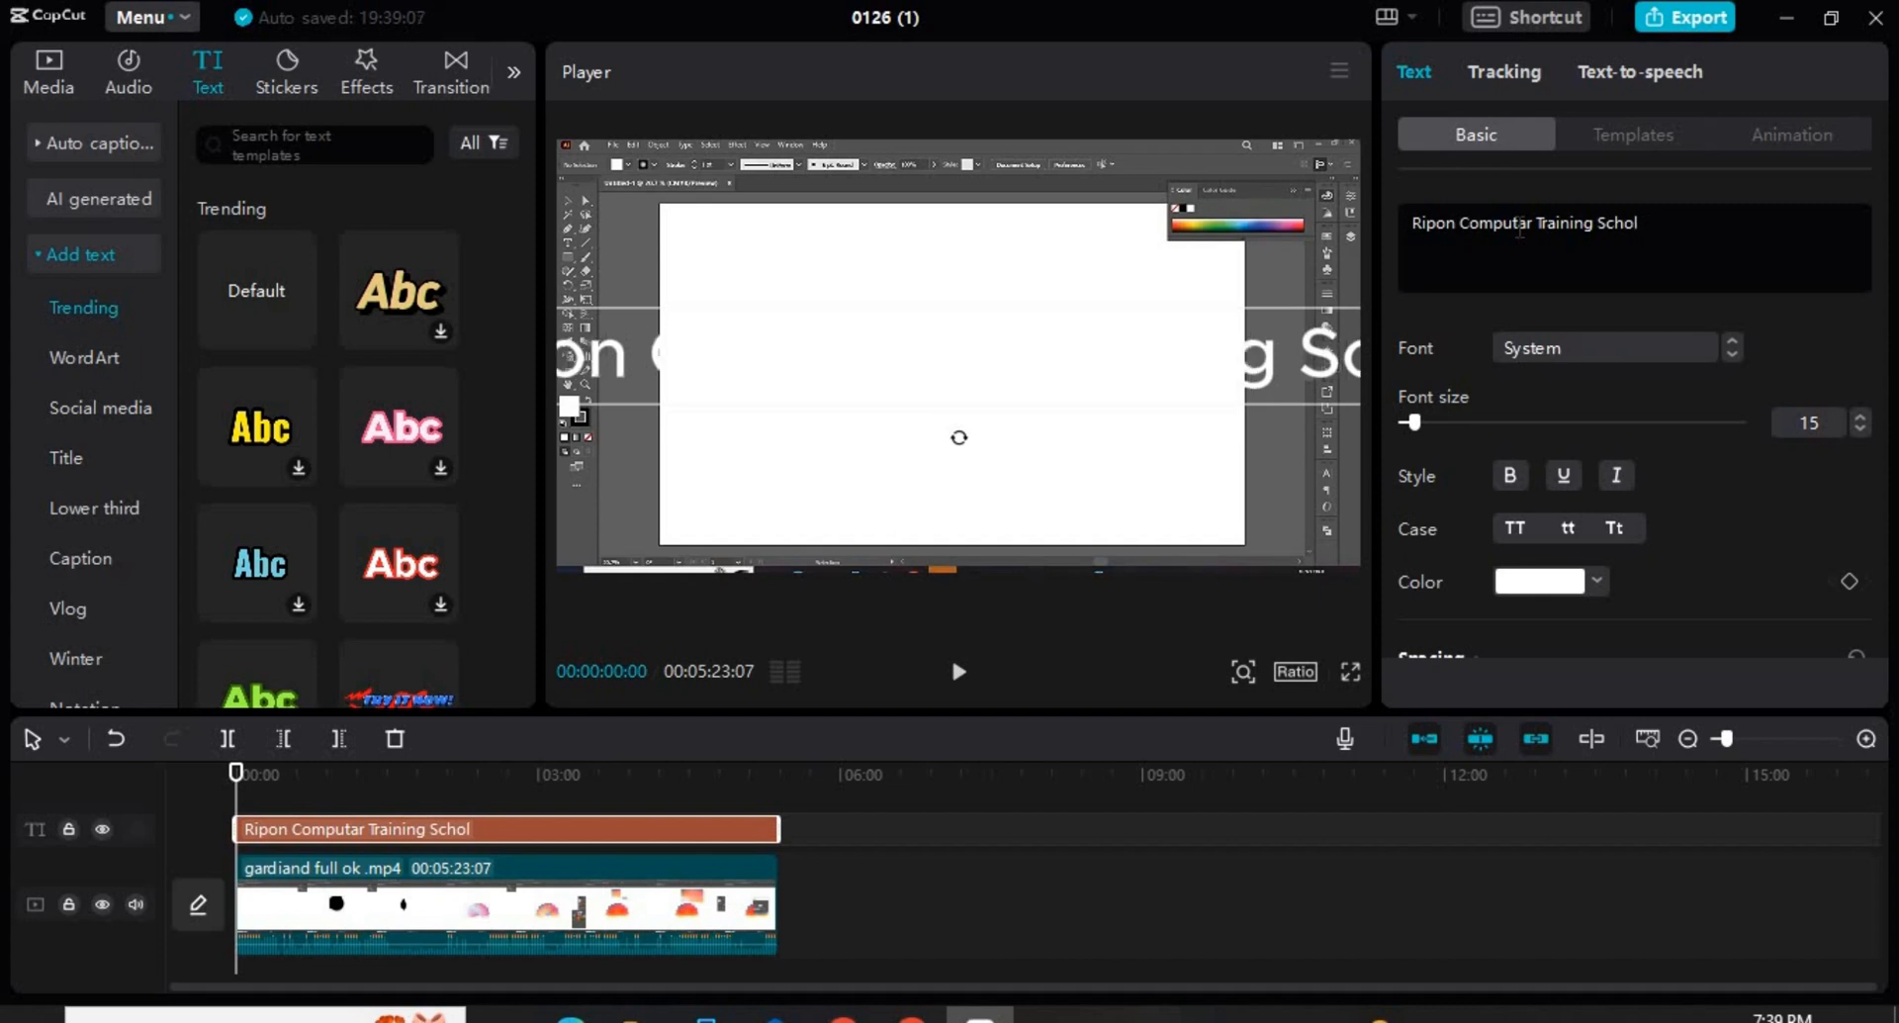
{"action": "type", "text": "ol"}
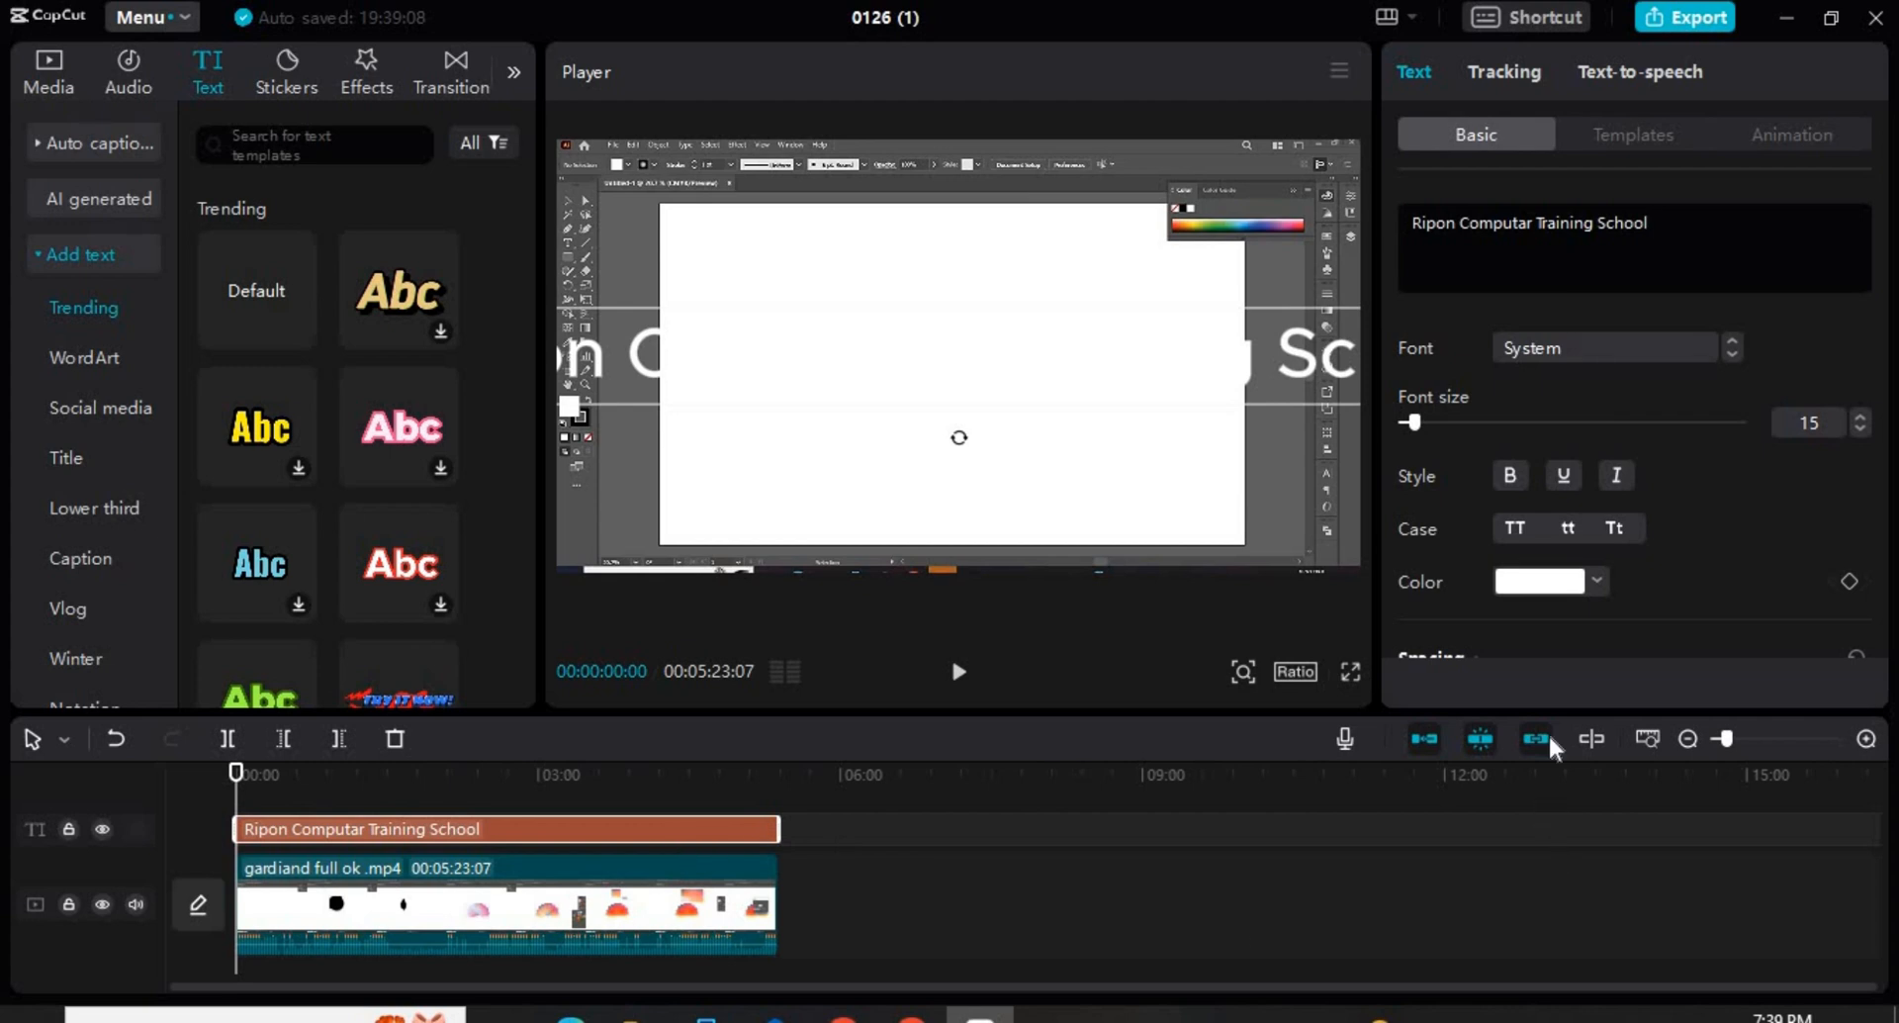
Enable the text clip's background and set its color to red.
{"action": "scroll", "coordinate": [1593, 487], "scroll_direction": "down", "scroll_amount": 10}
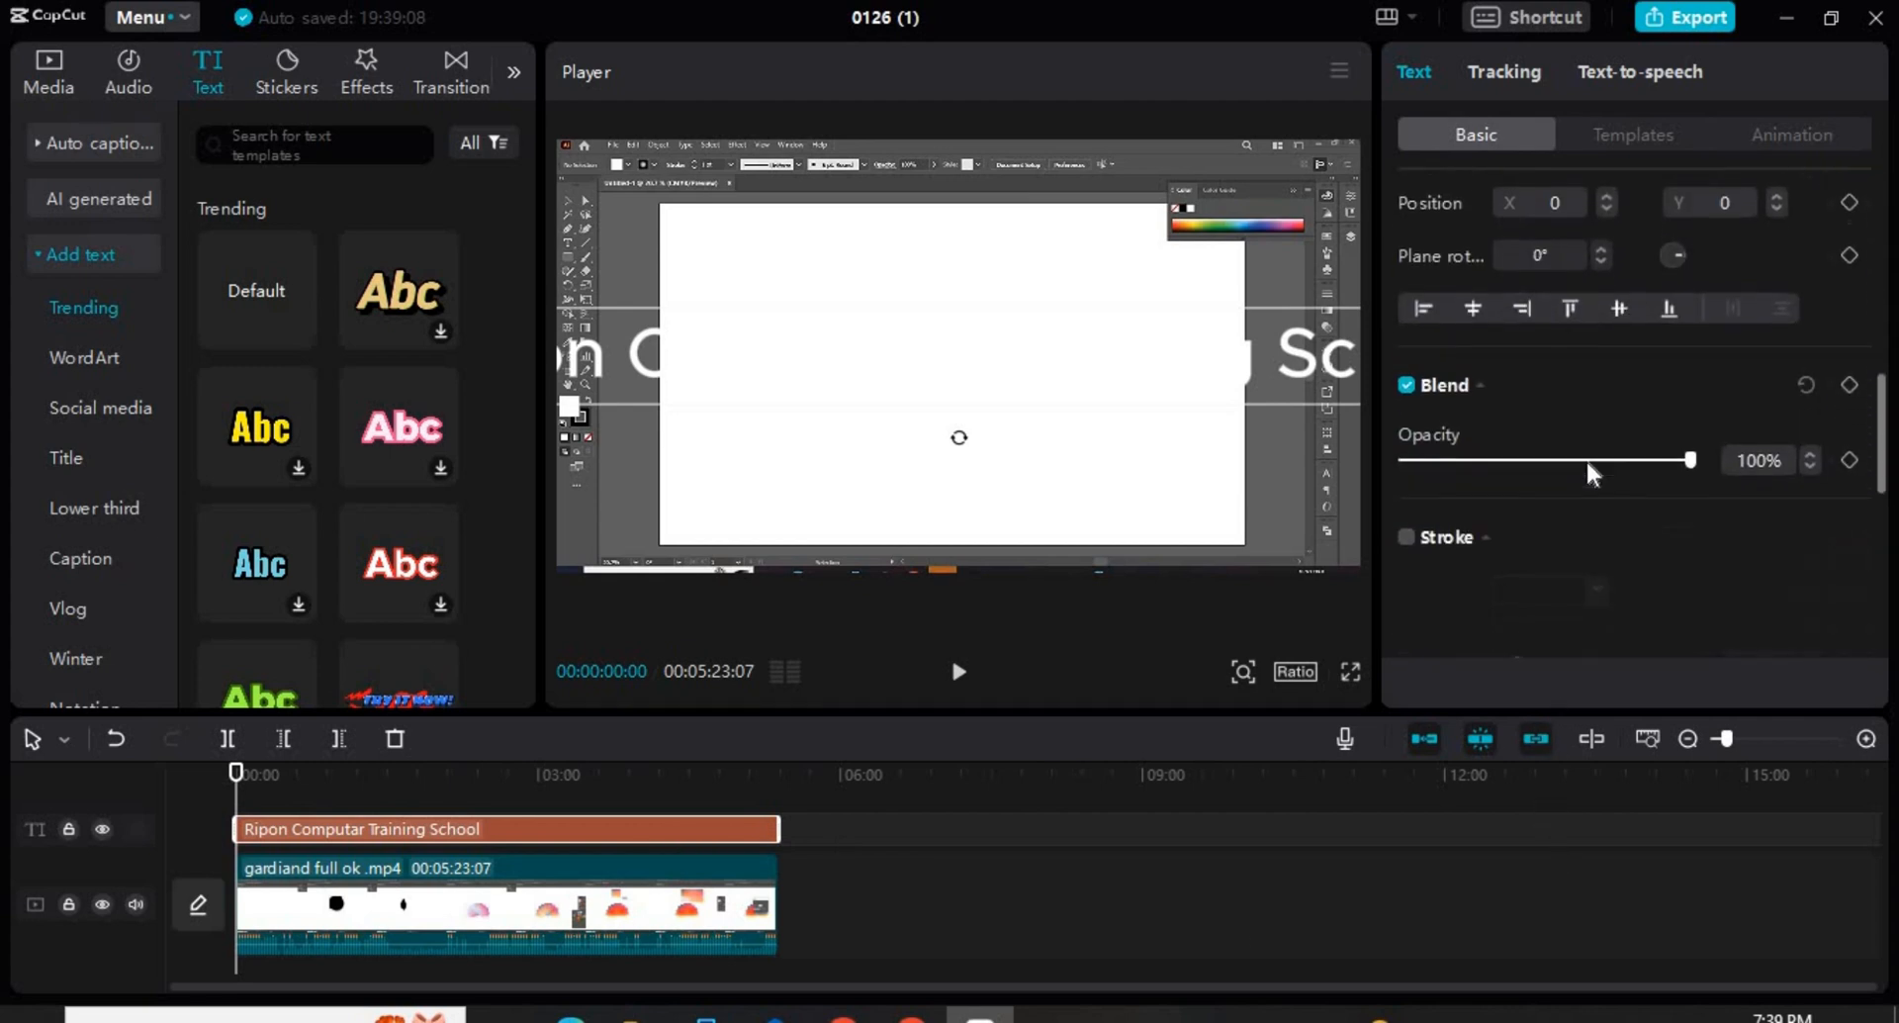
{"action": "scroll", "coordinate": [1587, 461], "scroll_direction": "down", "scroll_amount": 7}
{"action": "scroll", "coordinate": [1583, 467], "scroll_direction": "up", "scroll_amount": 5}
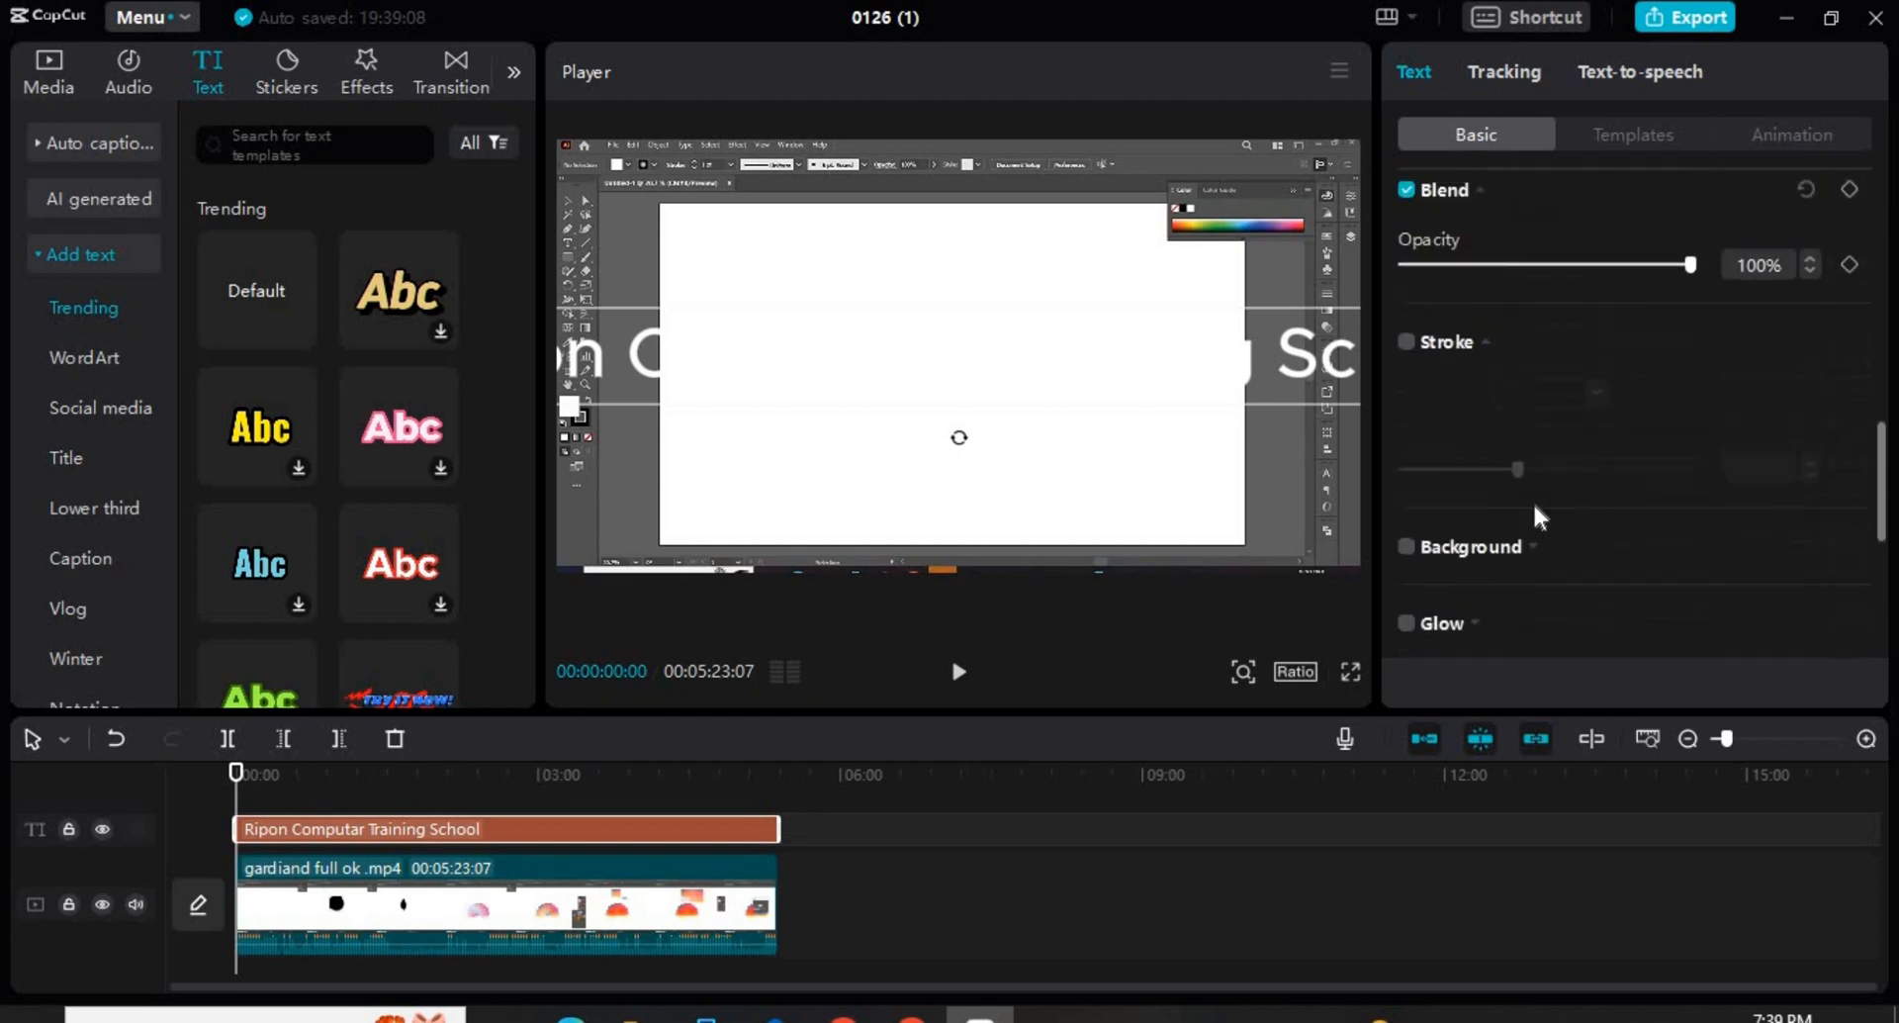
{"action": "scroll", "coordinate": [1534, 501], "scroll_direction": "down", "scroll_amount": 1}
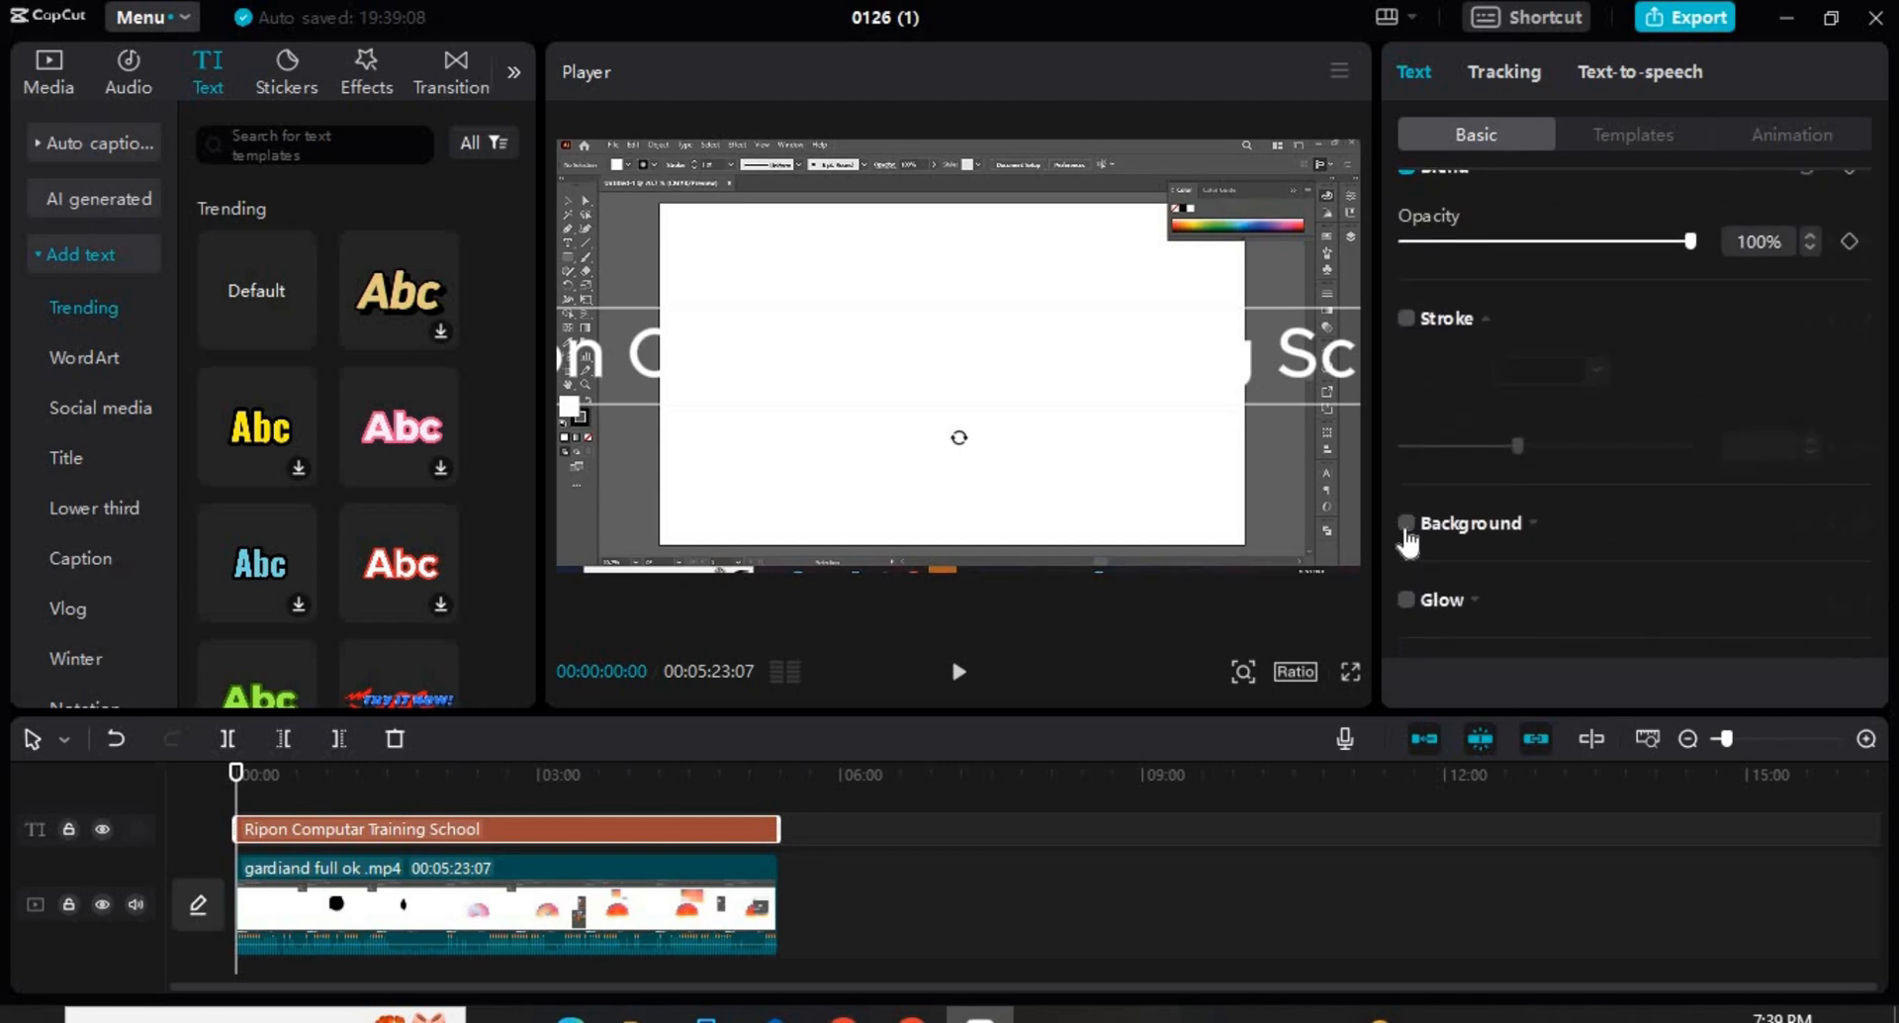
{"action": "left_click", "coordinate": [1406, 524]}
{"action": "scroll", "coordinate": [1575, 483], "scroll_direction": "down", "scroll_amount": 3}
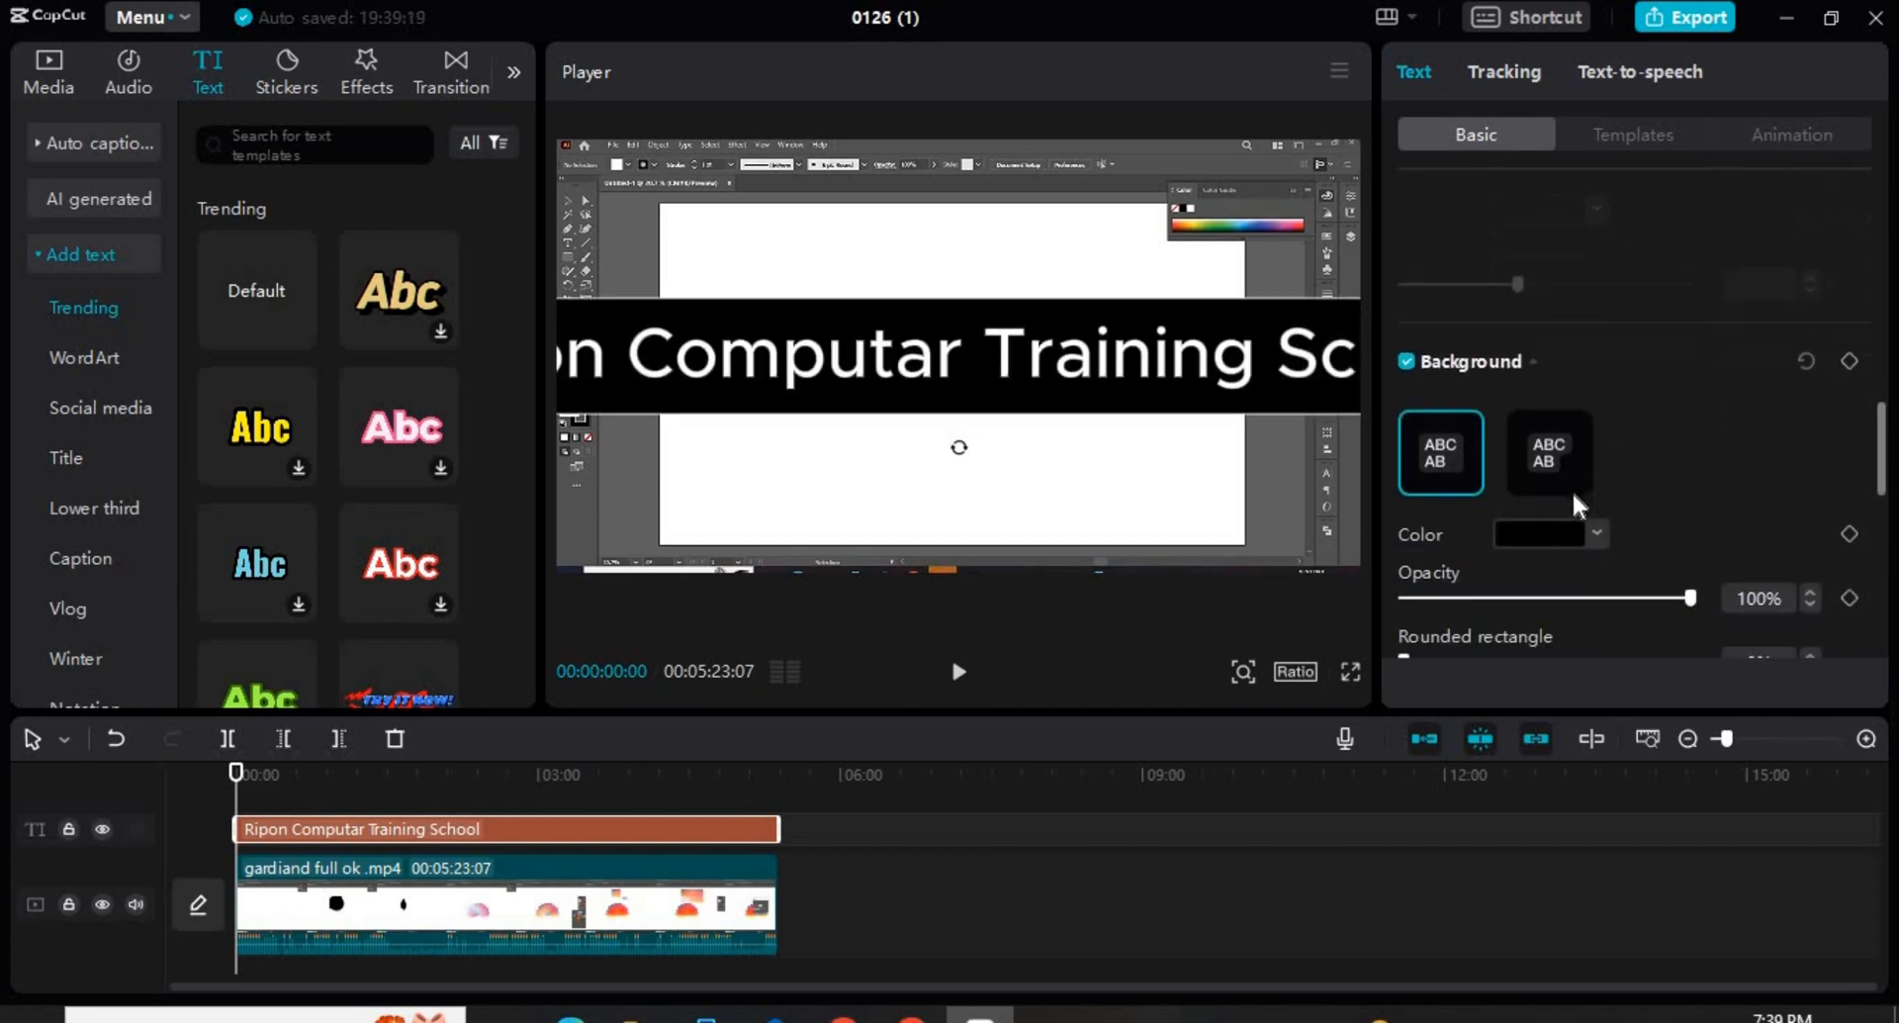
{"action": "scroll", "coordinate": [1571, 490], "scroll_direction": "down", "scroll_amount": 3}
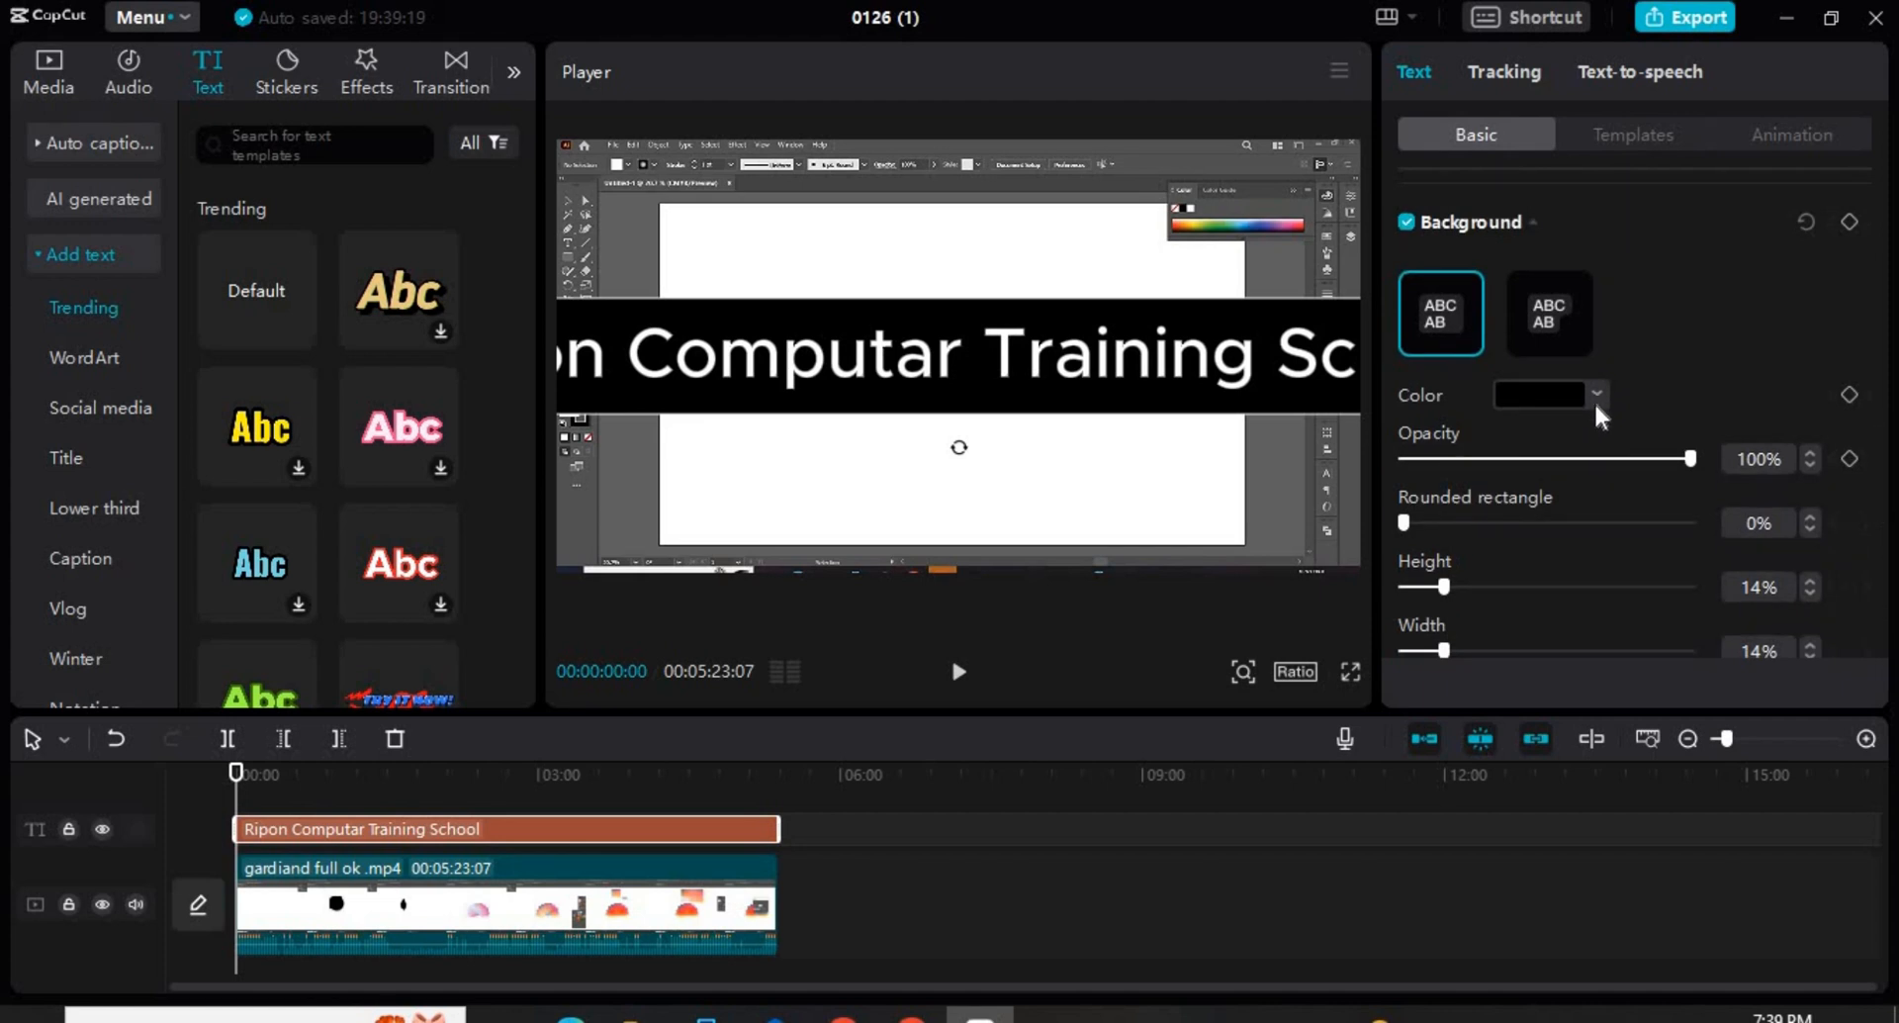
{"action": "left_click", "coordinate": [1596, 393]}
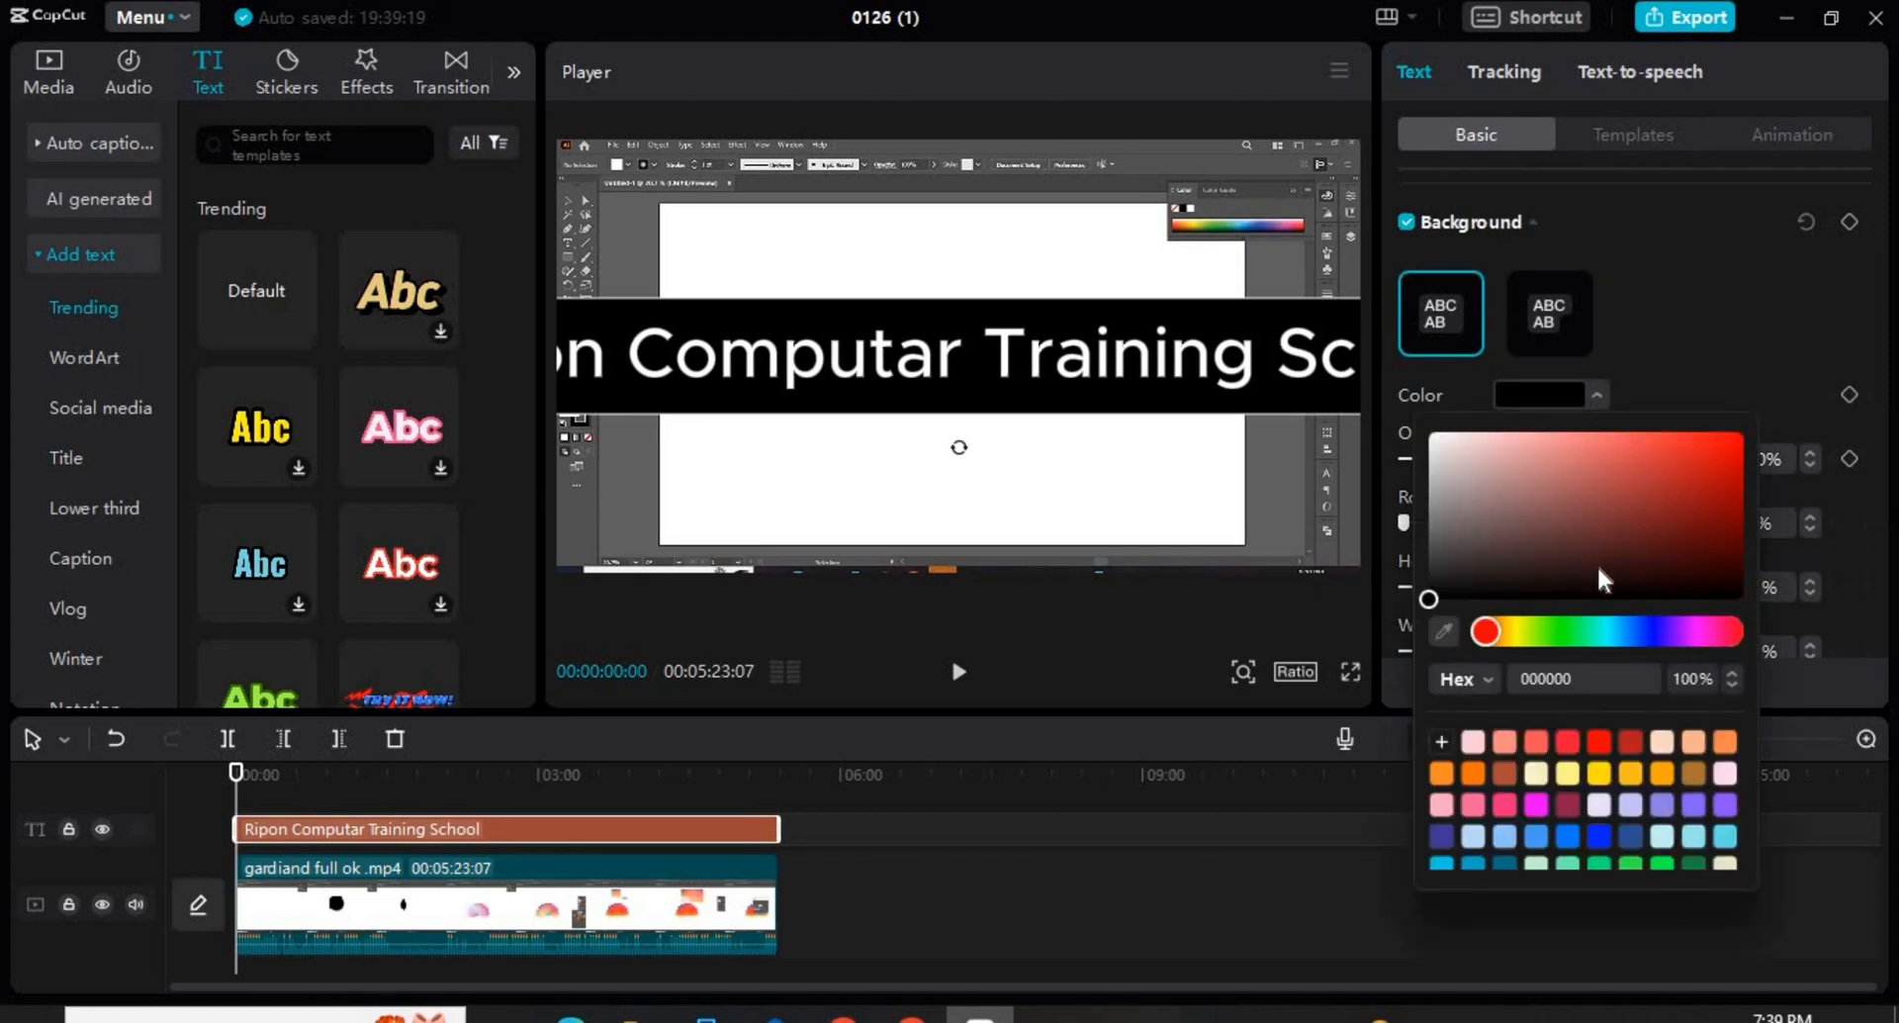
{"action": "left_click", "coordinate": [1731, 436]}
{"action": "left_click", "coordinate": [1731, 372]}
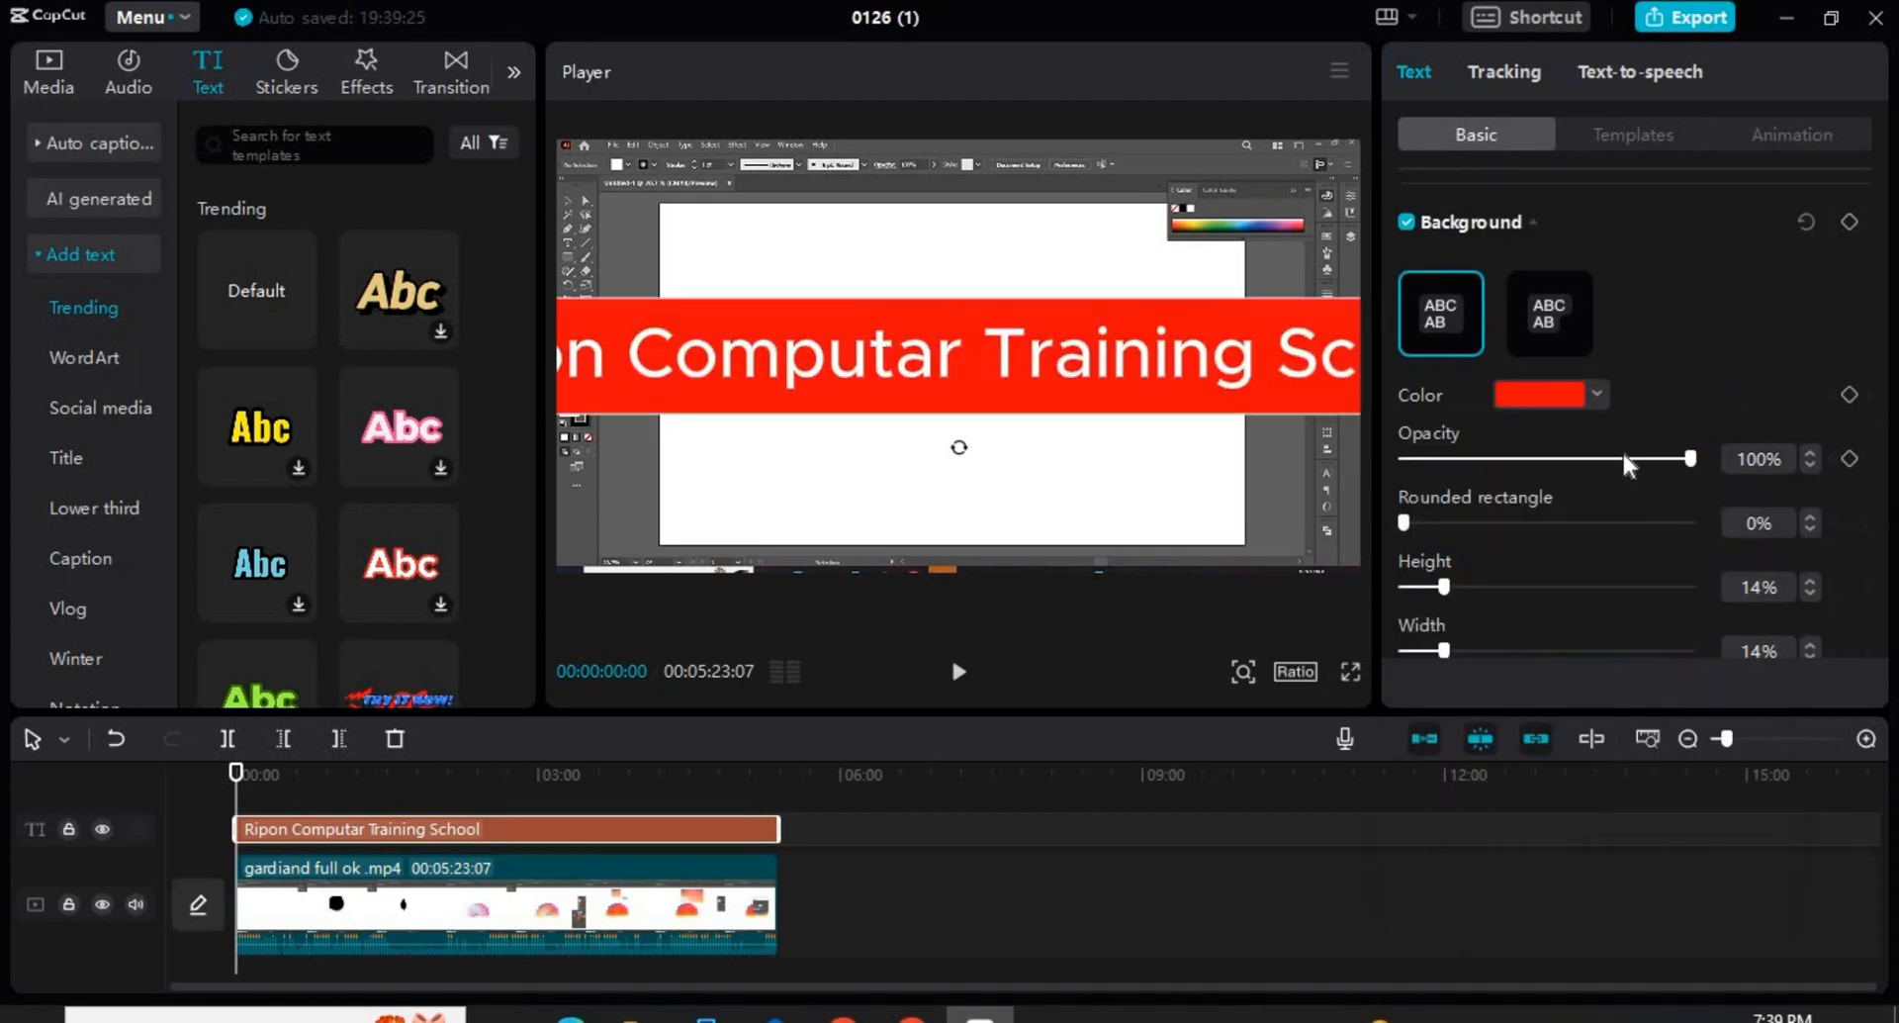
Reduce the text's font size to 9 and move it mostly past the frame's lower-right corner, about X 3268, Y -868.
{"action": "scroll", "coordinate": [1623, 449], "scroll_direction": "up", "scroll_amount": 10}
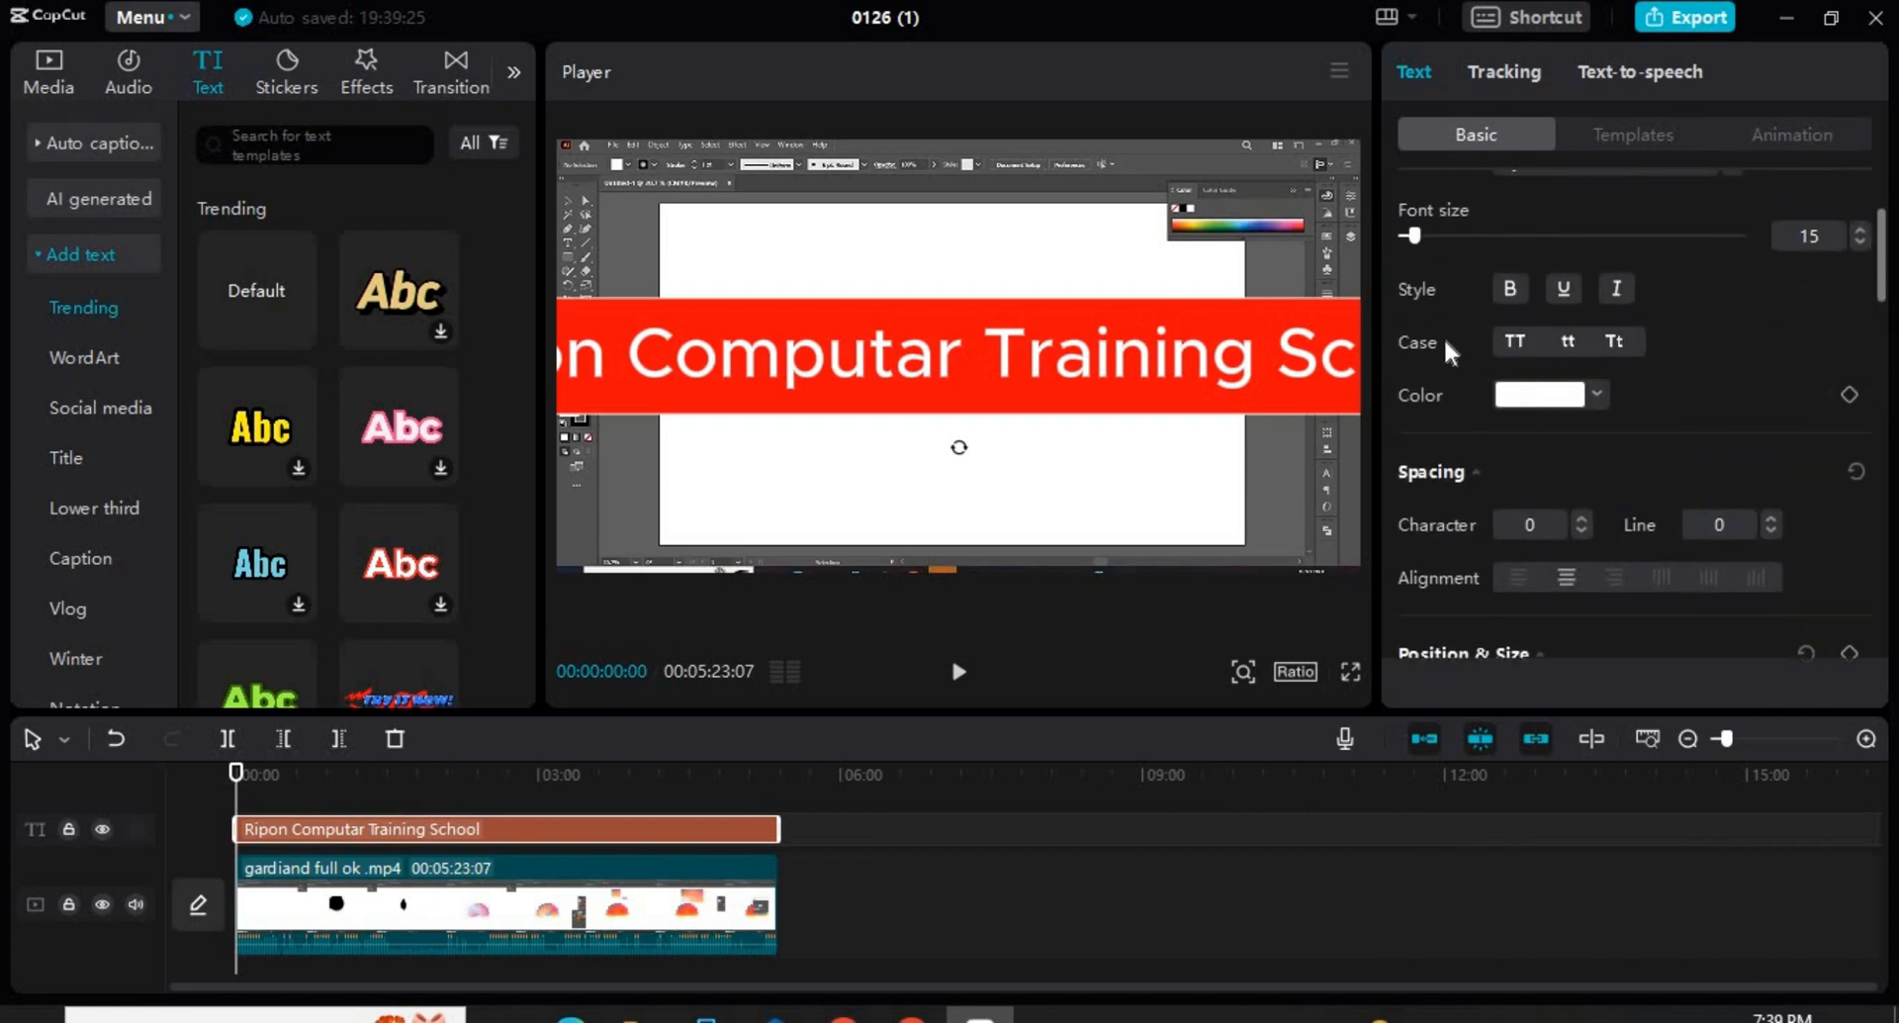
{"action": "scroll", "coordinate": [1446, 341], "scroll_direction": "up", "scroll_amount": 3}
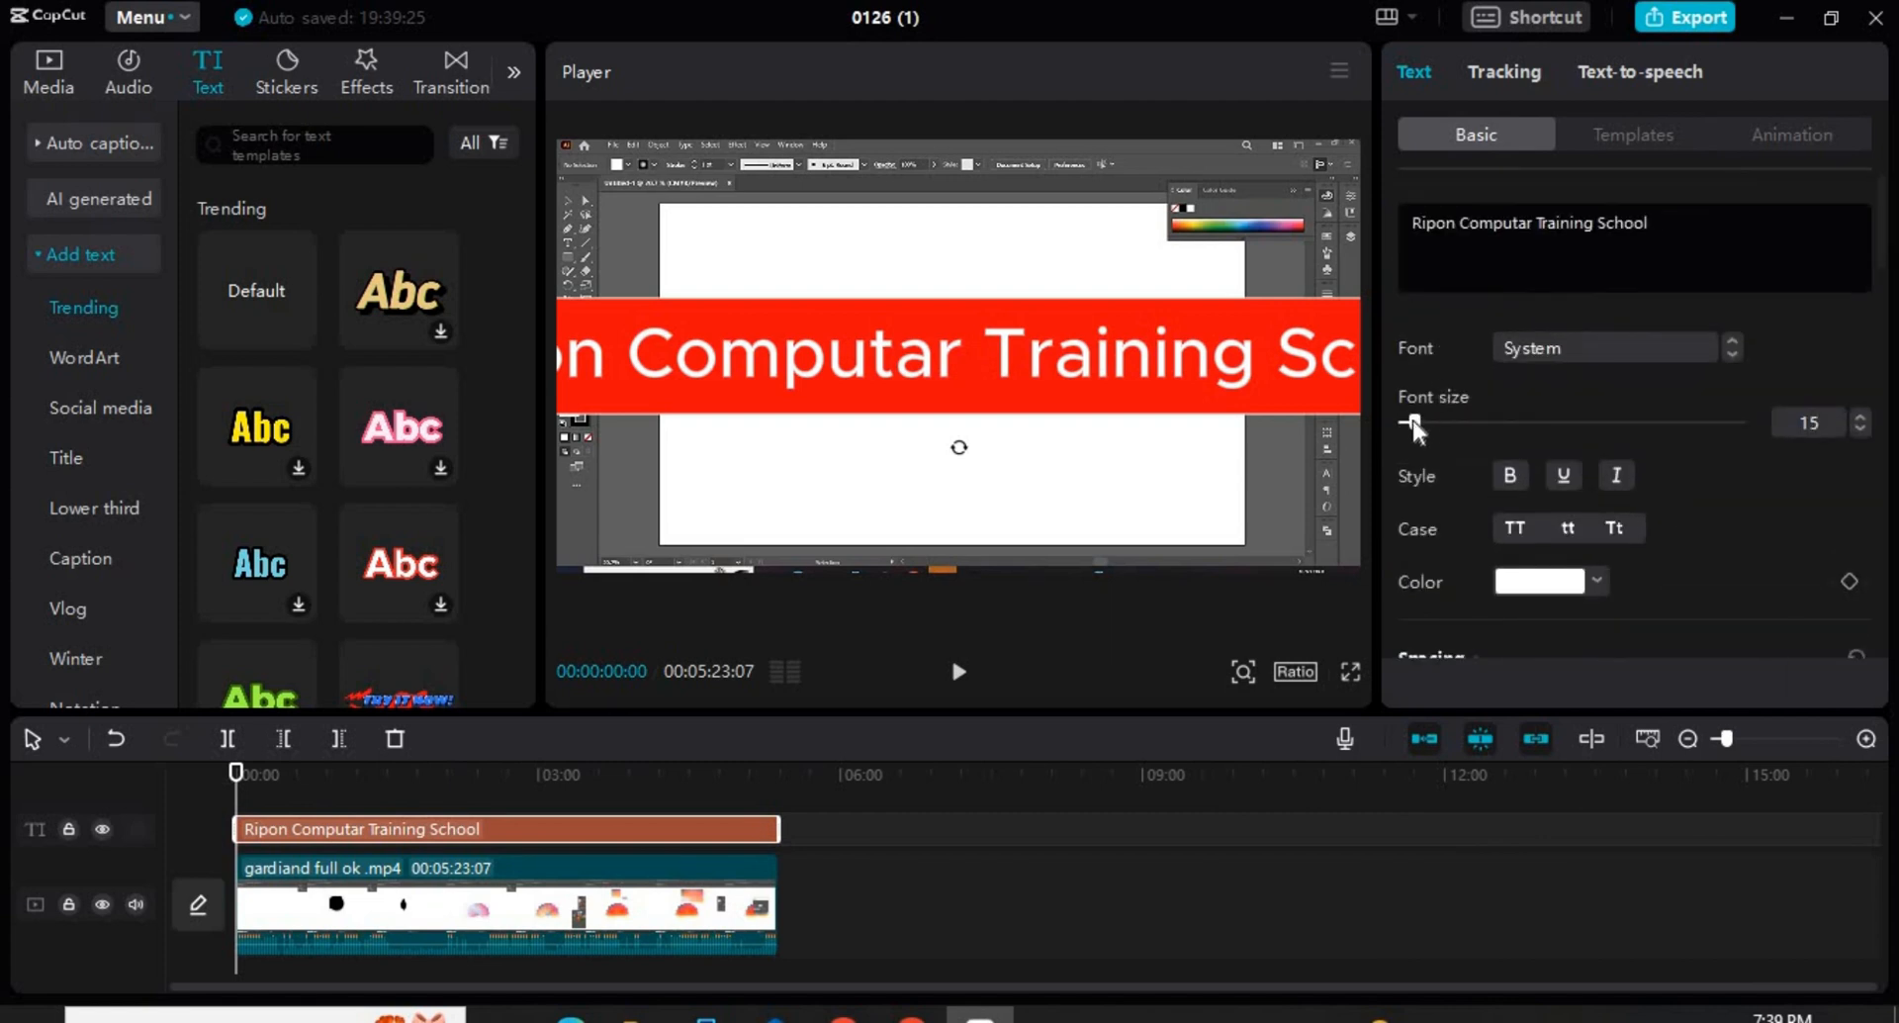
{"action": "left_click_drag", "start_coordinate": [1411, 419], "coordinate": [1401, 421]}
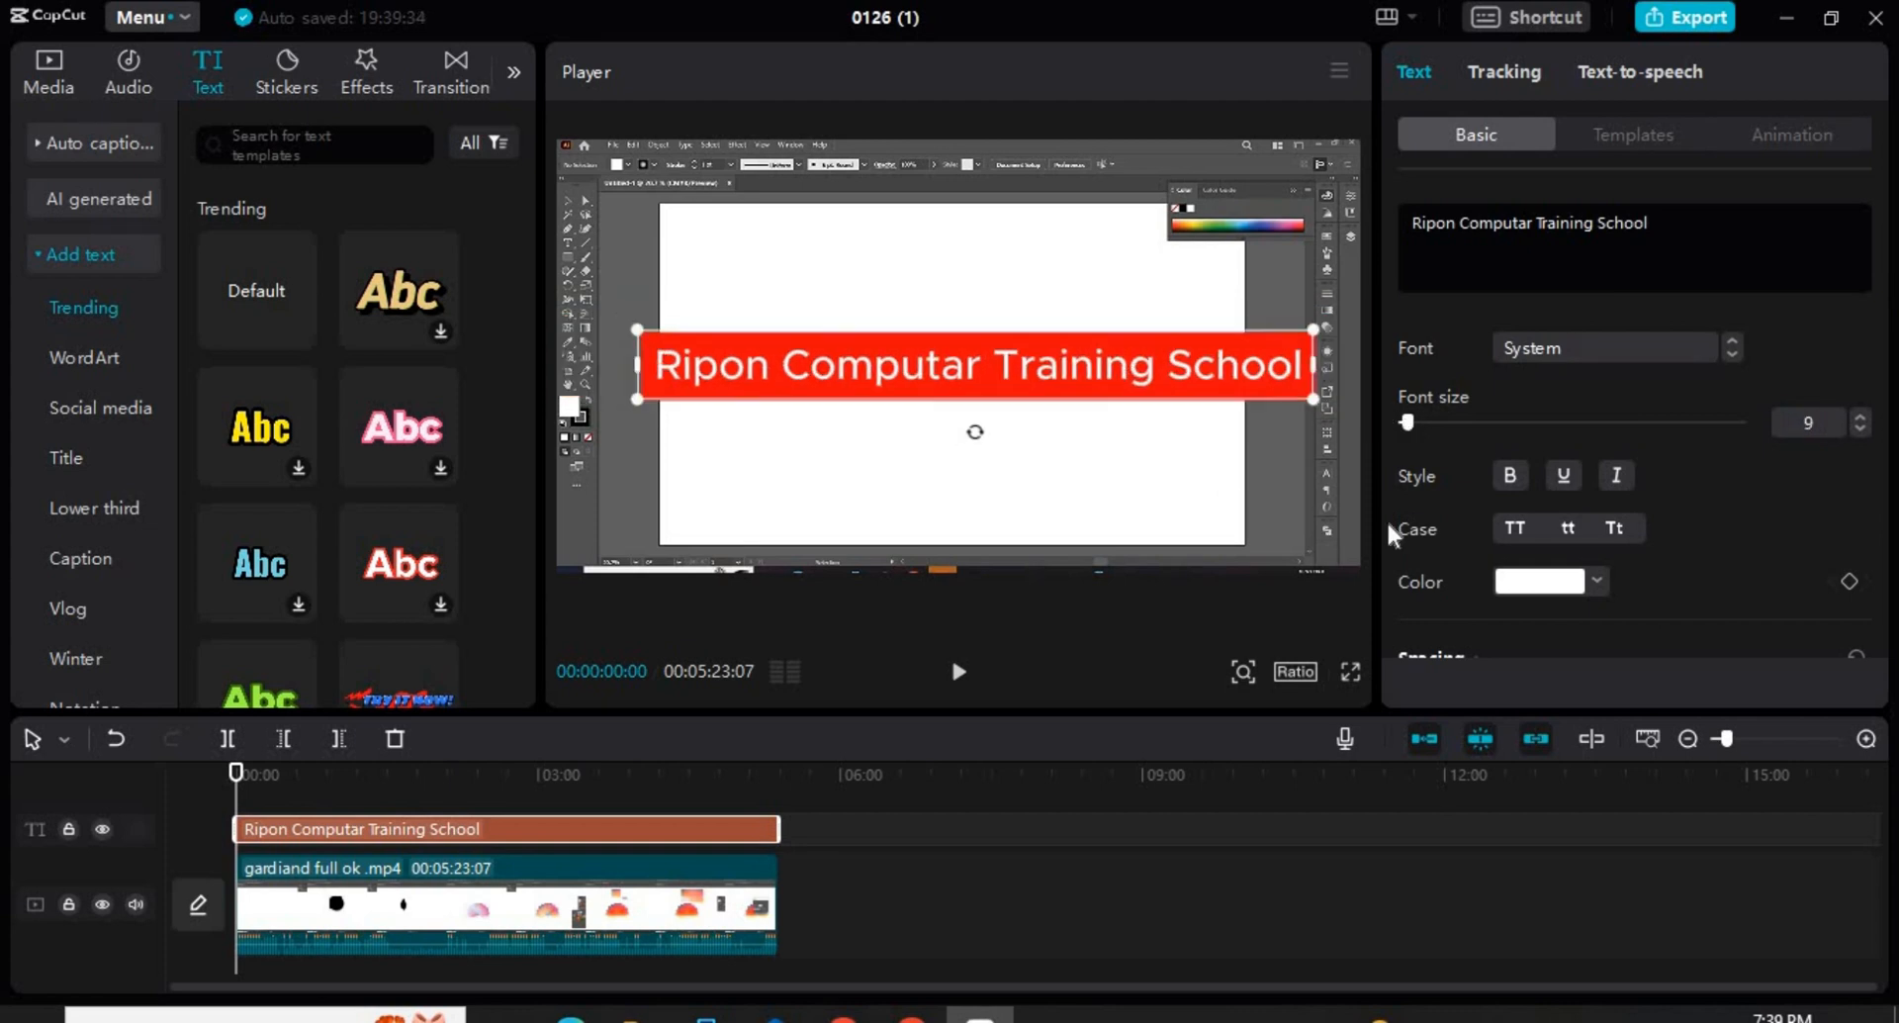
{"action": "left_click_drag", "start_coordinate": [1389, 524], "coordinate": [1783, 540]}
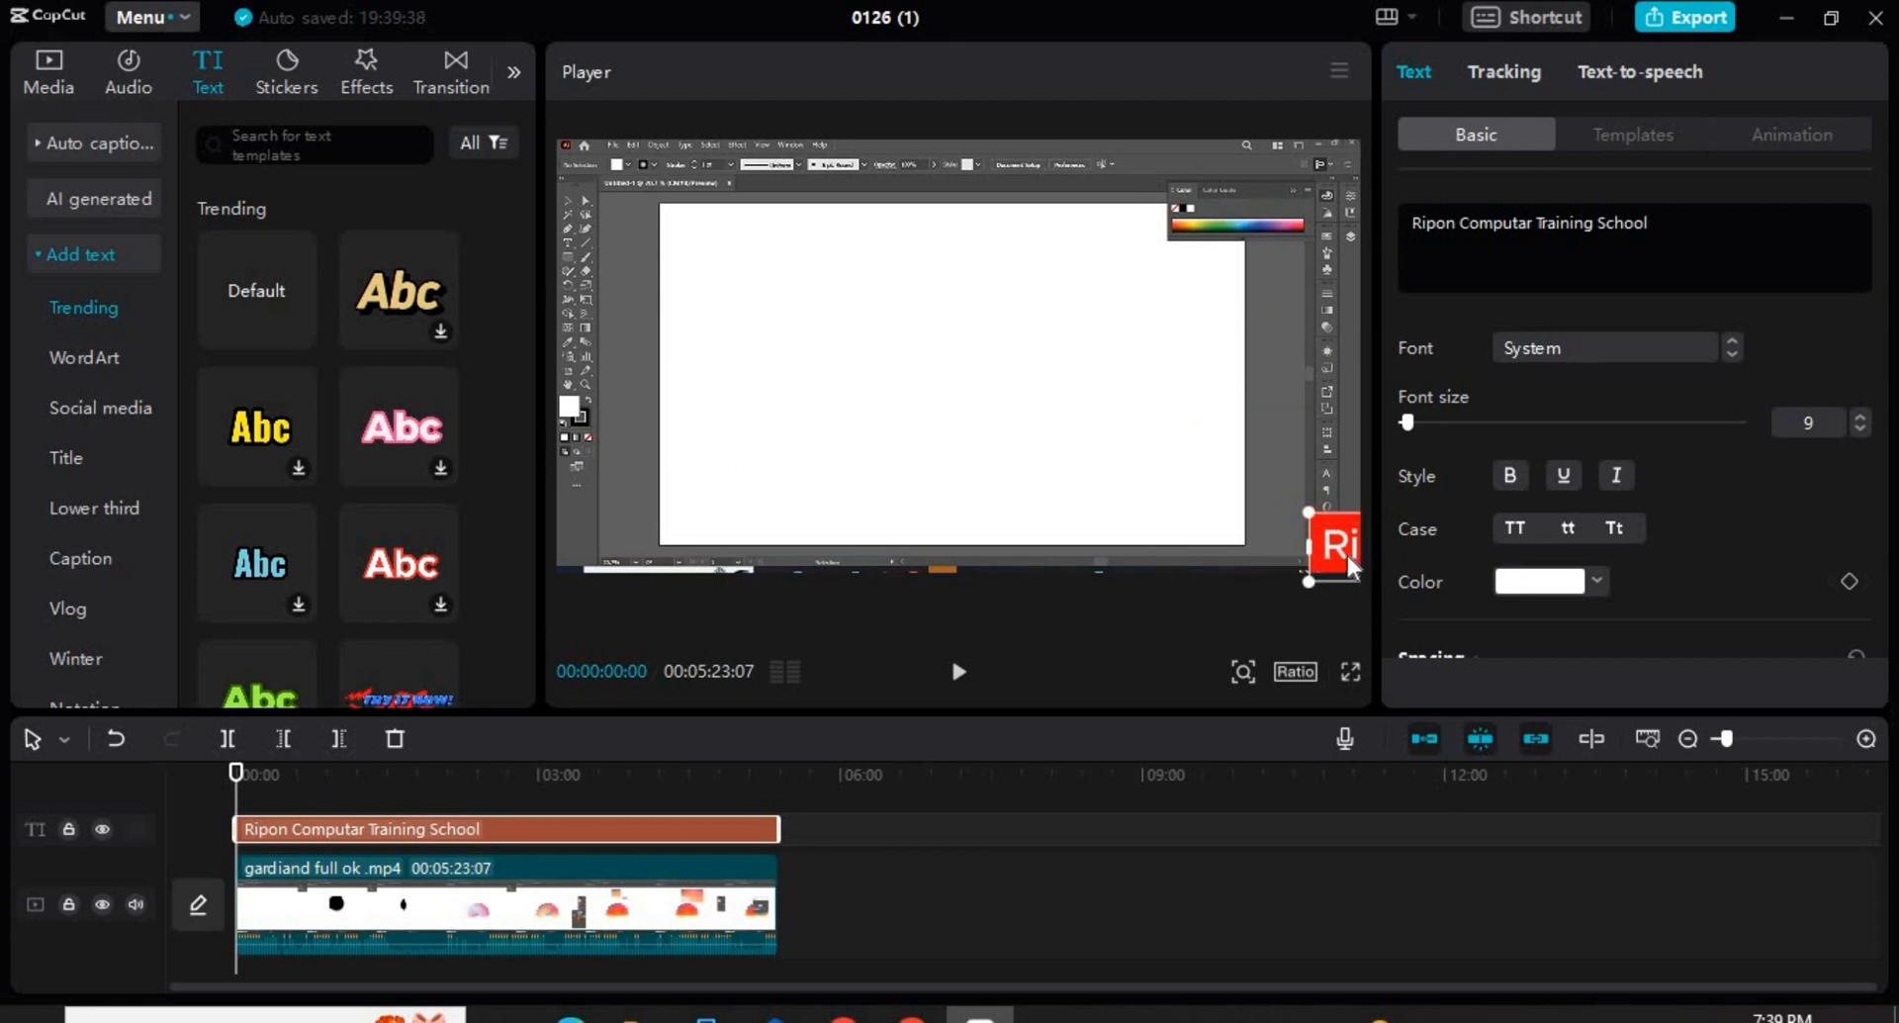
{"action": "left_click_drag", "start_coordinate": [1351, 569], "coordinate": [1368, 544]}
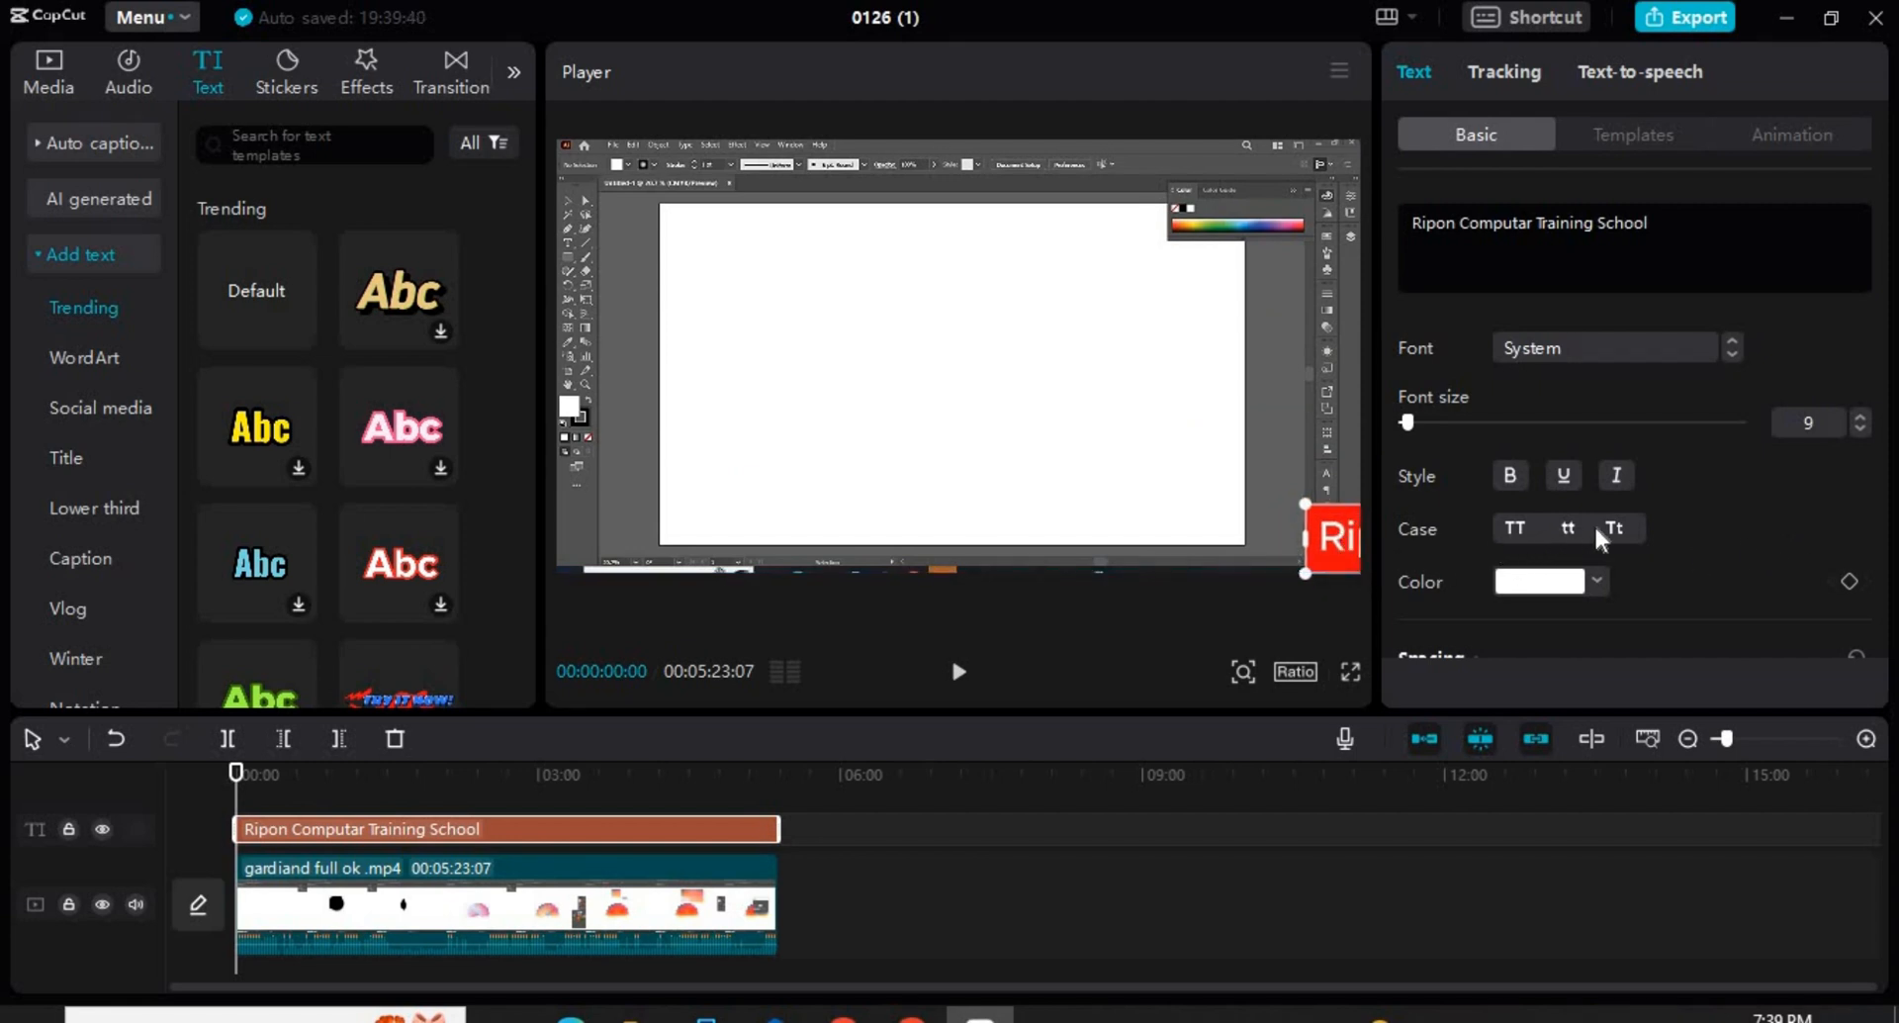
Make the banner text bold and set its font to Zacbel X-Extra Light.
{"action": "scroll", "coordinate": [1594, 520], "scroll_direction": "down", "scroll_amount": 1}
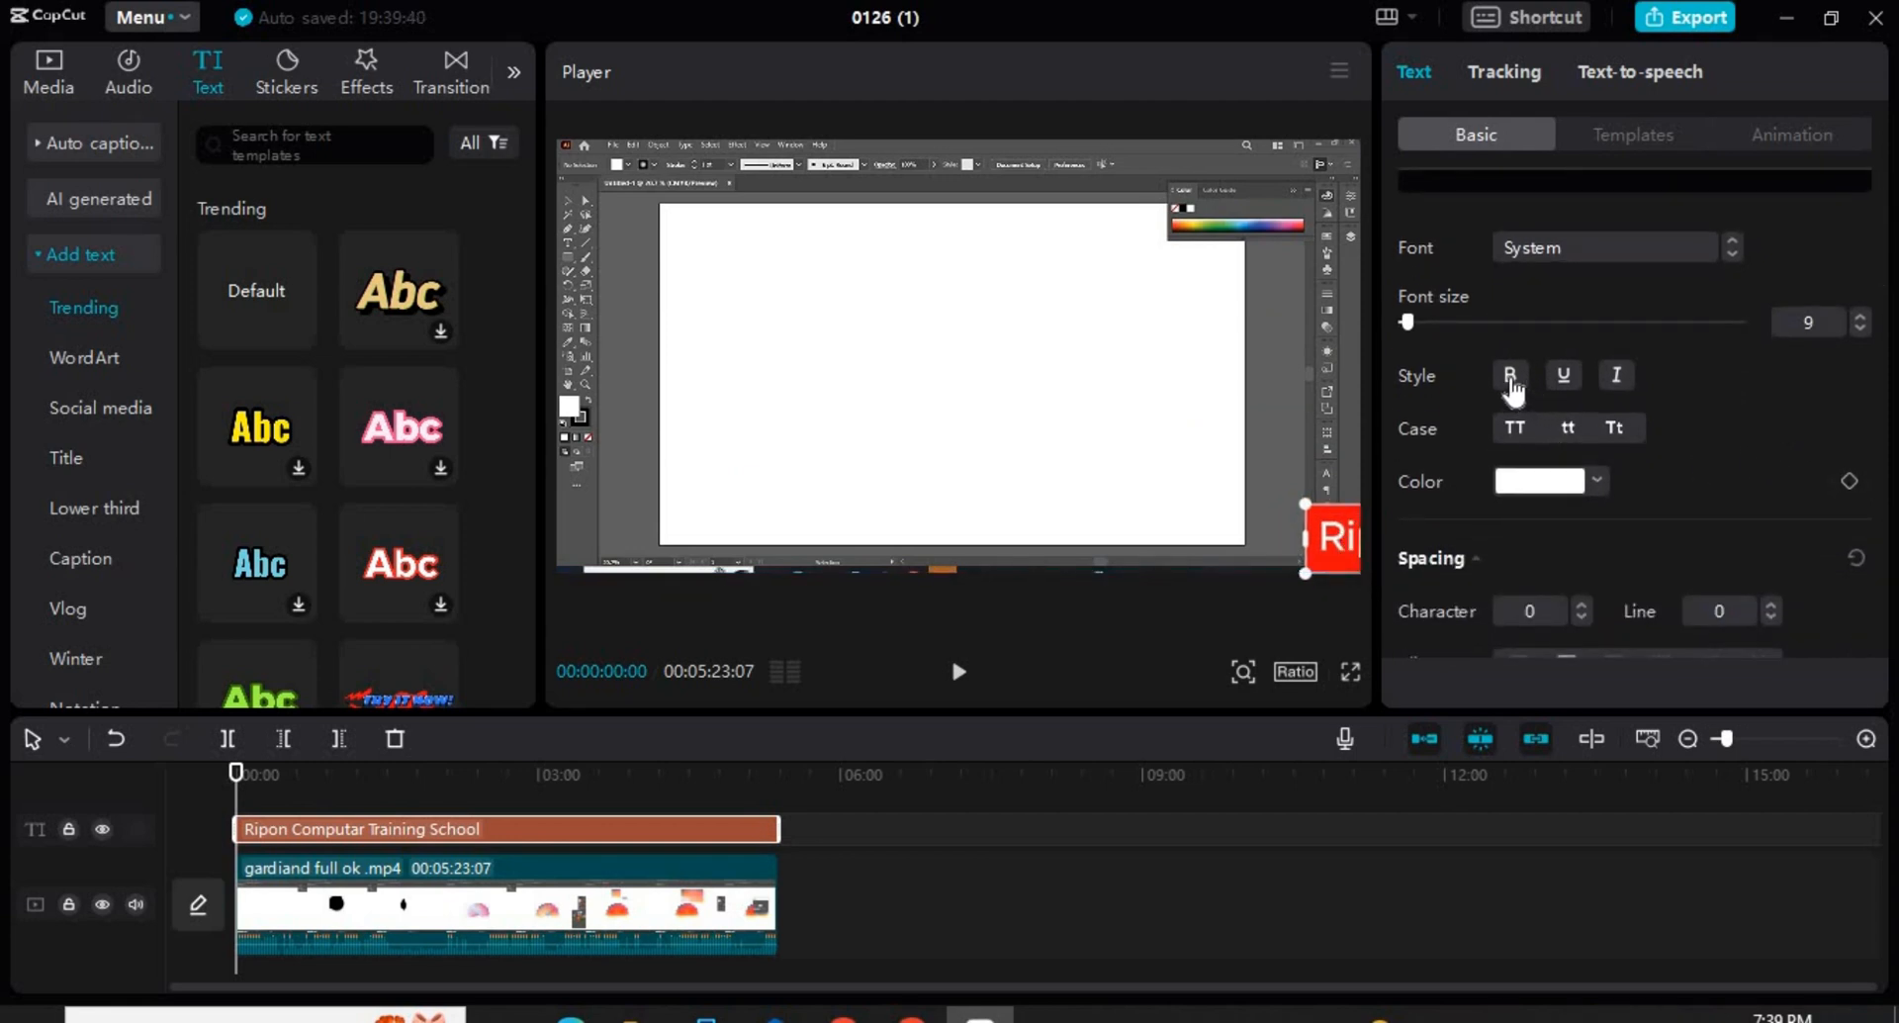
{"action": "left_click", "coordinate": [1511, 381]}
{"action": "left_click", "coordinate": [1735, 250]}
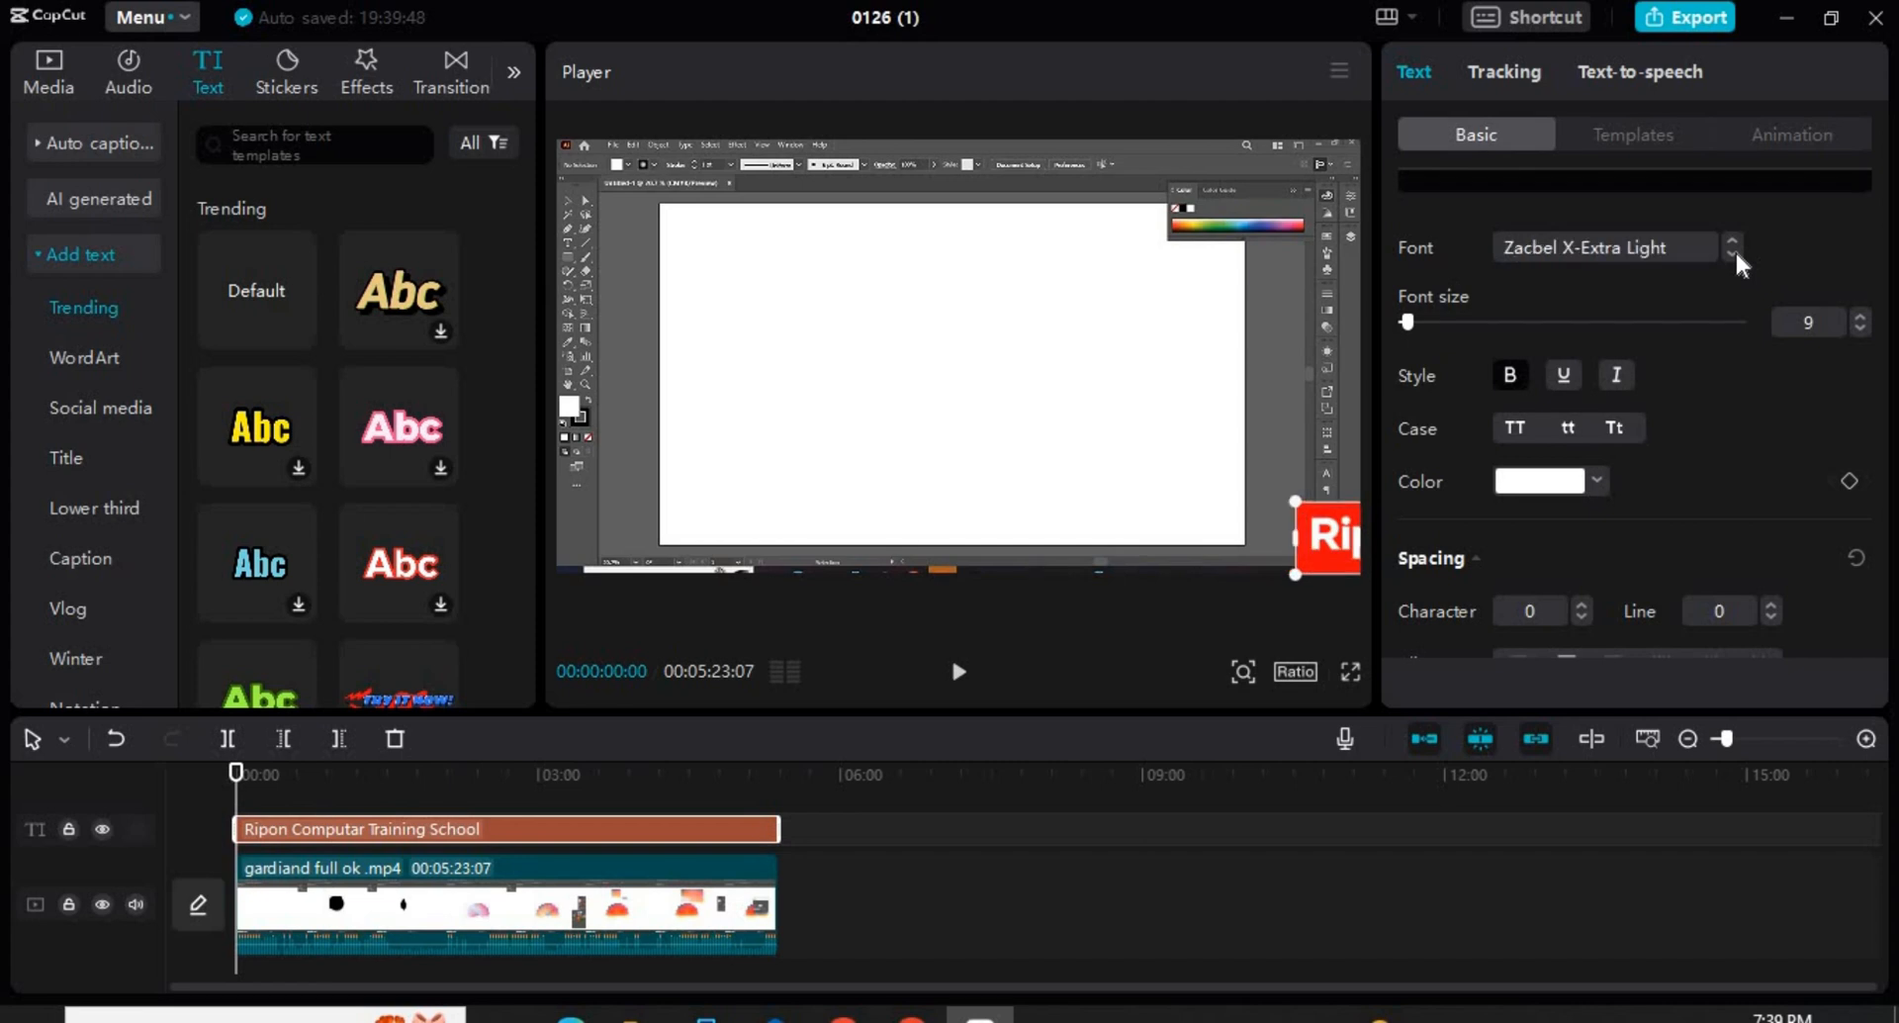
{"action": "left_click", "coordinate": [1682, 253]}
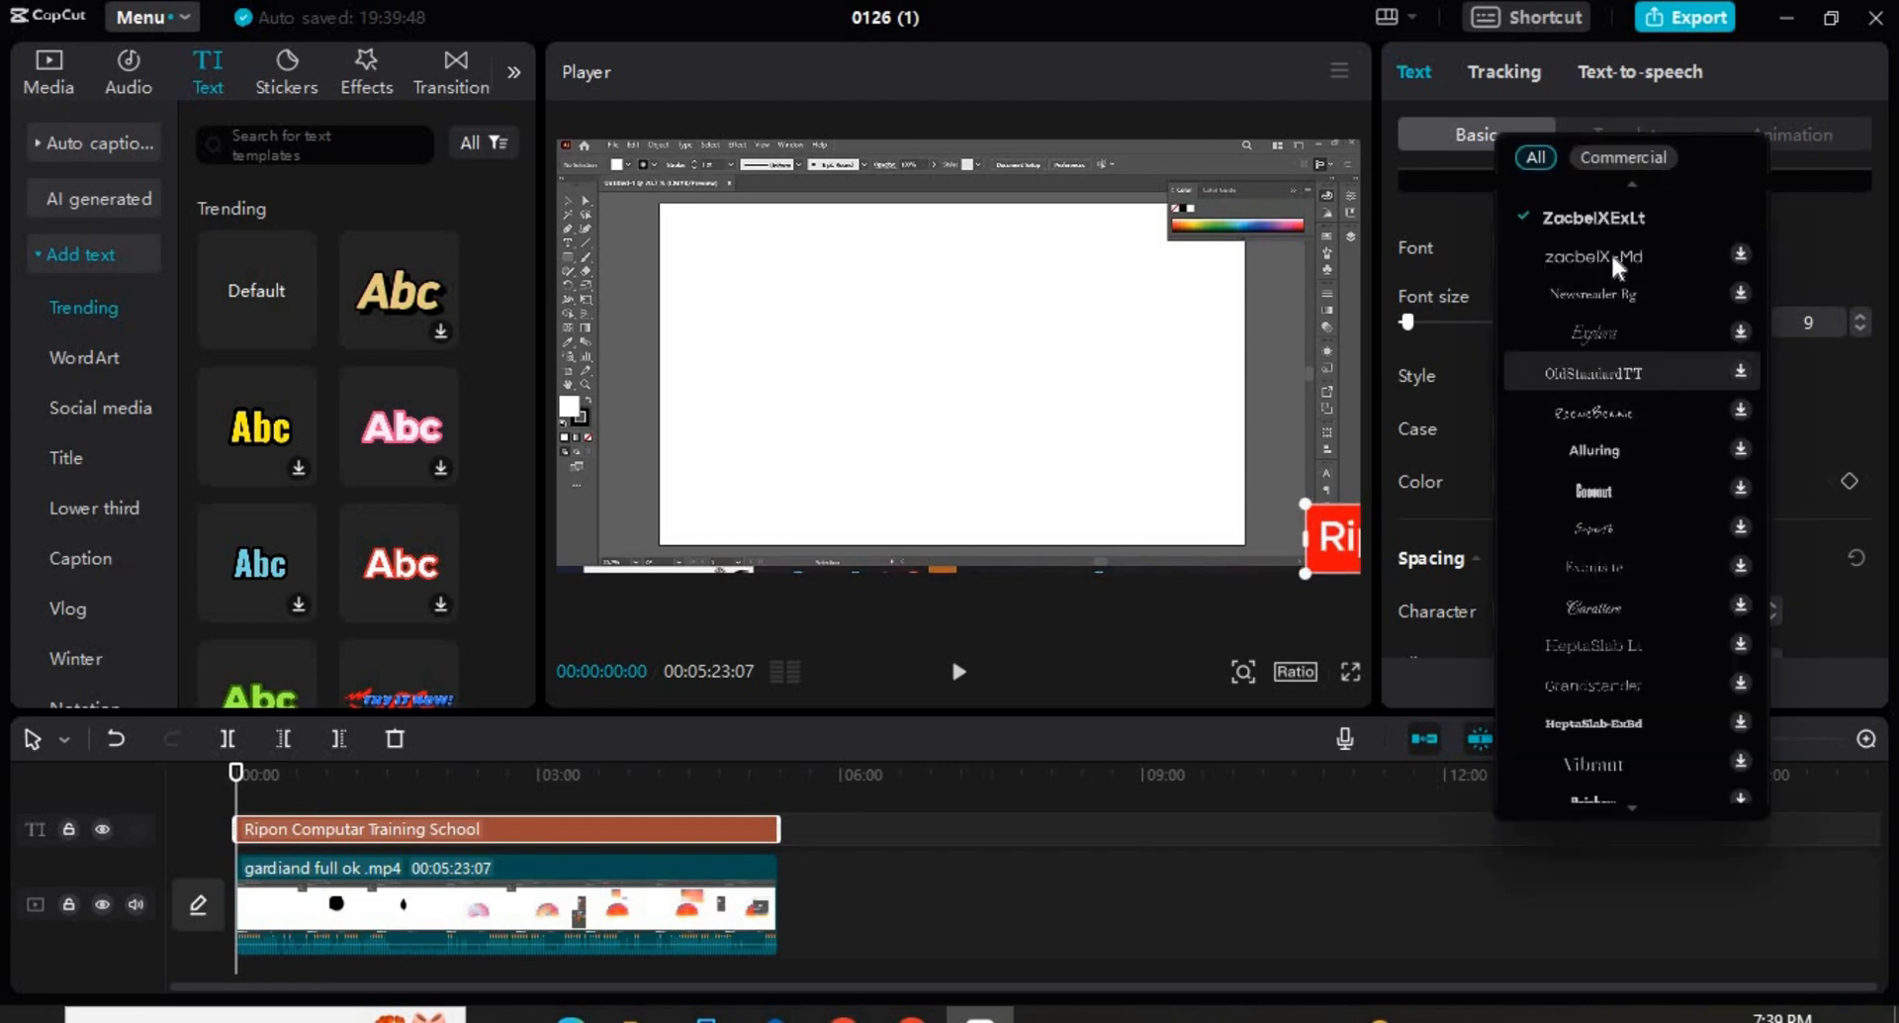
{"action": "left_click", "coordinate": [1796, 221]}
{"action": "scroll", "coordinate": [1747, 431], "scroll_direction": "down", "scroll_amount": 15}
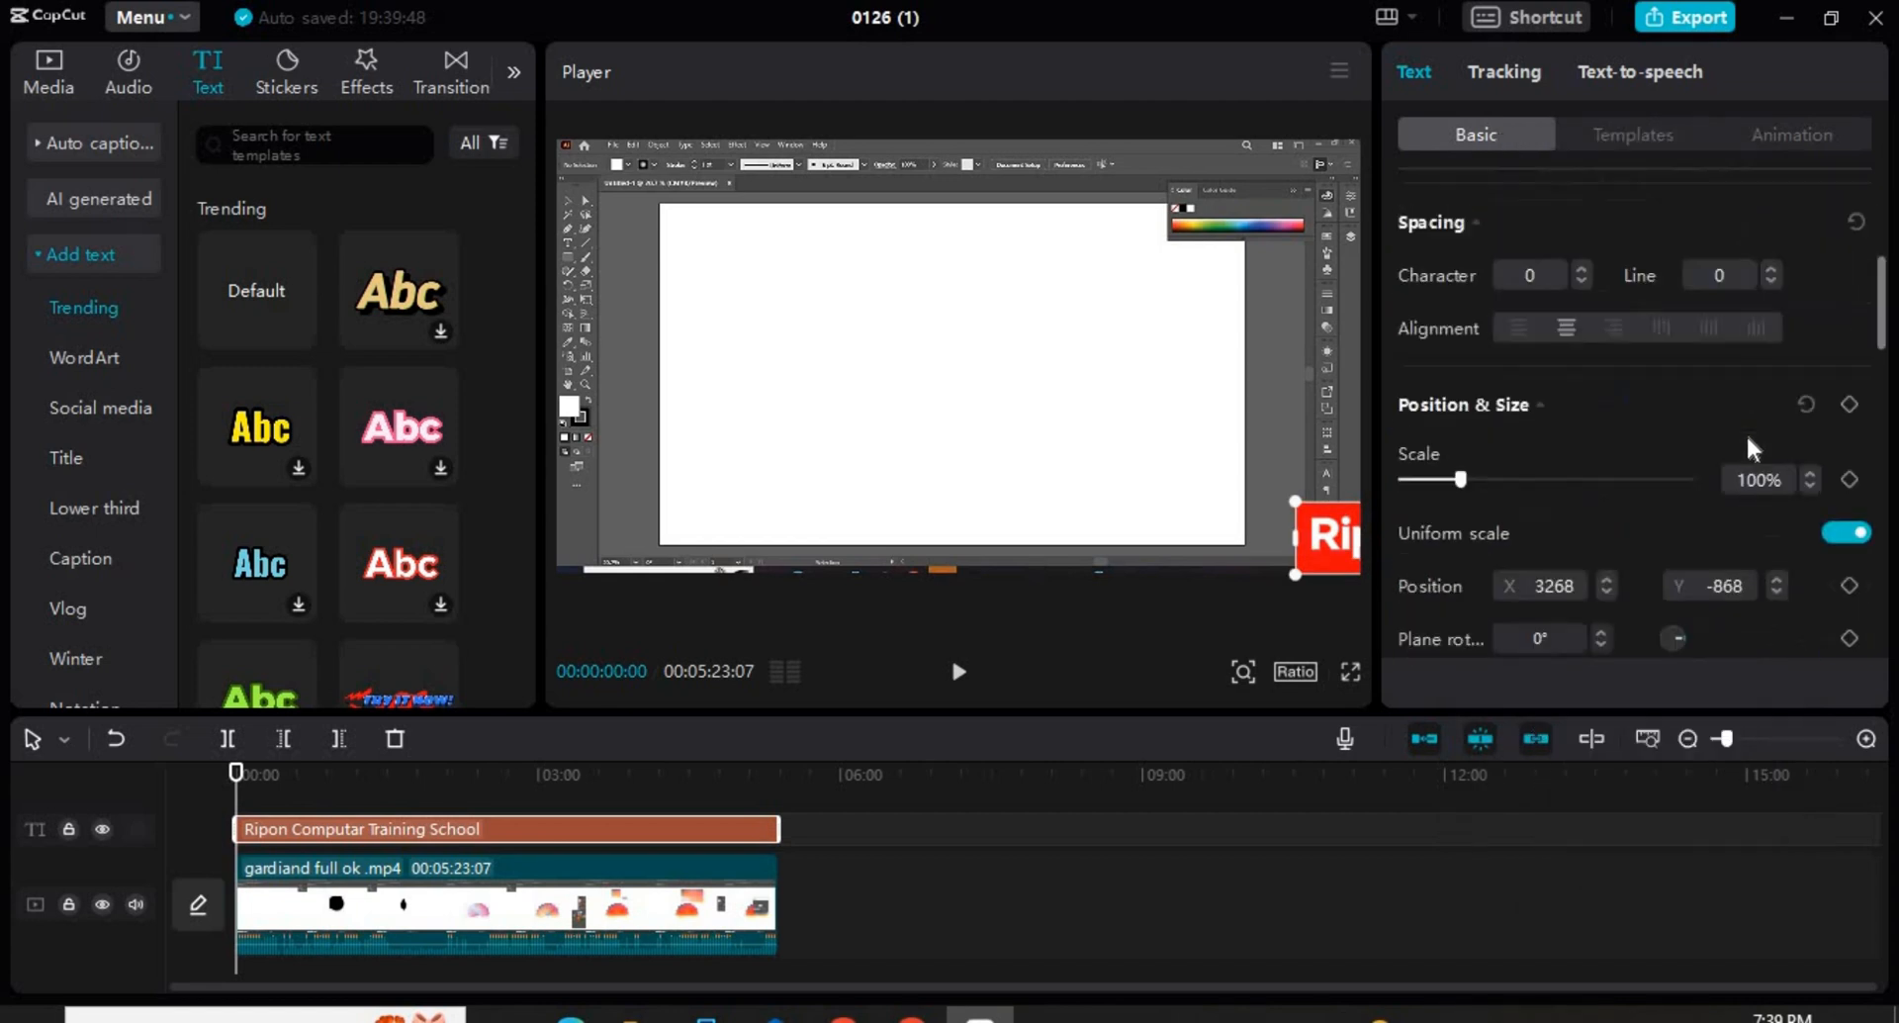
{"action": "scroll", "coordinate": [1747, 433], "scroll_direction": "down", "scroll_amount": 3}
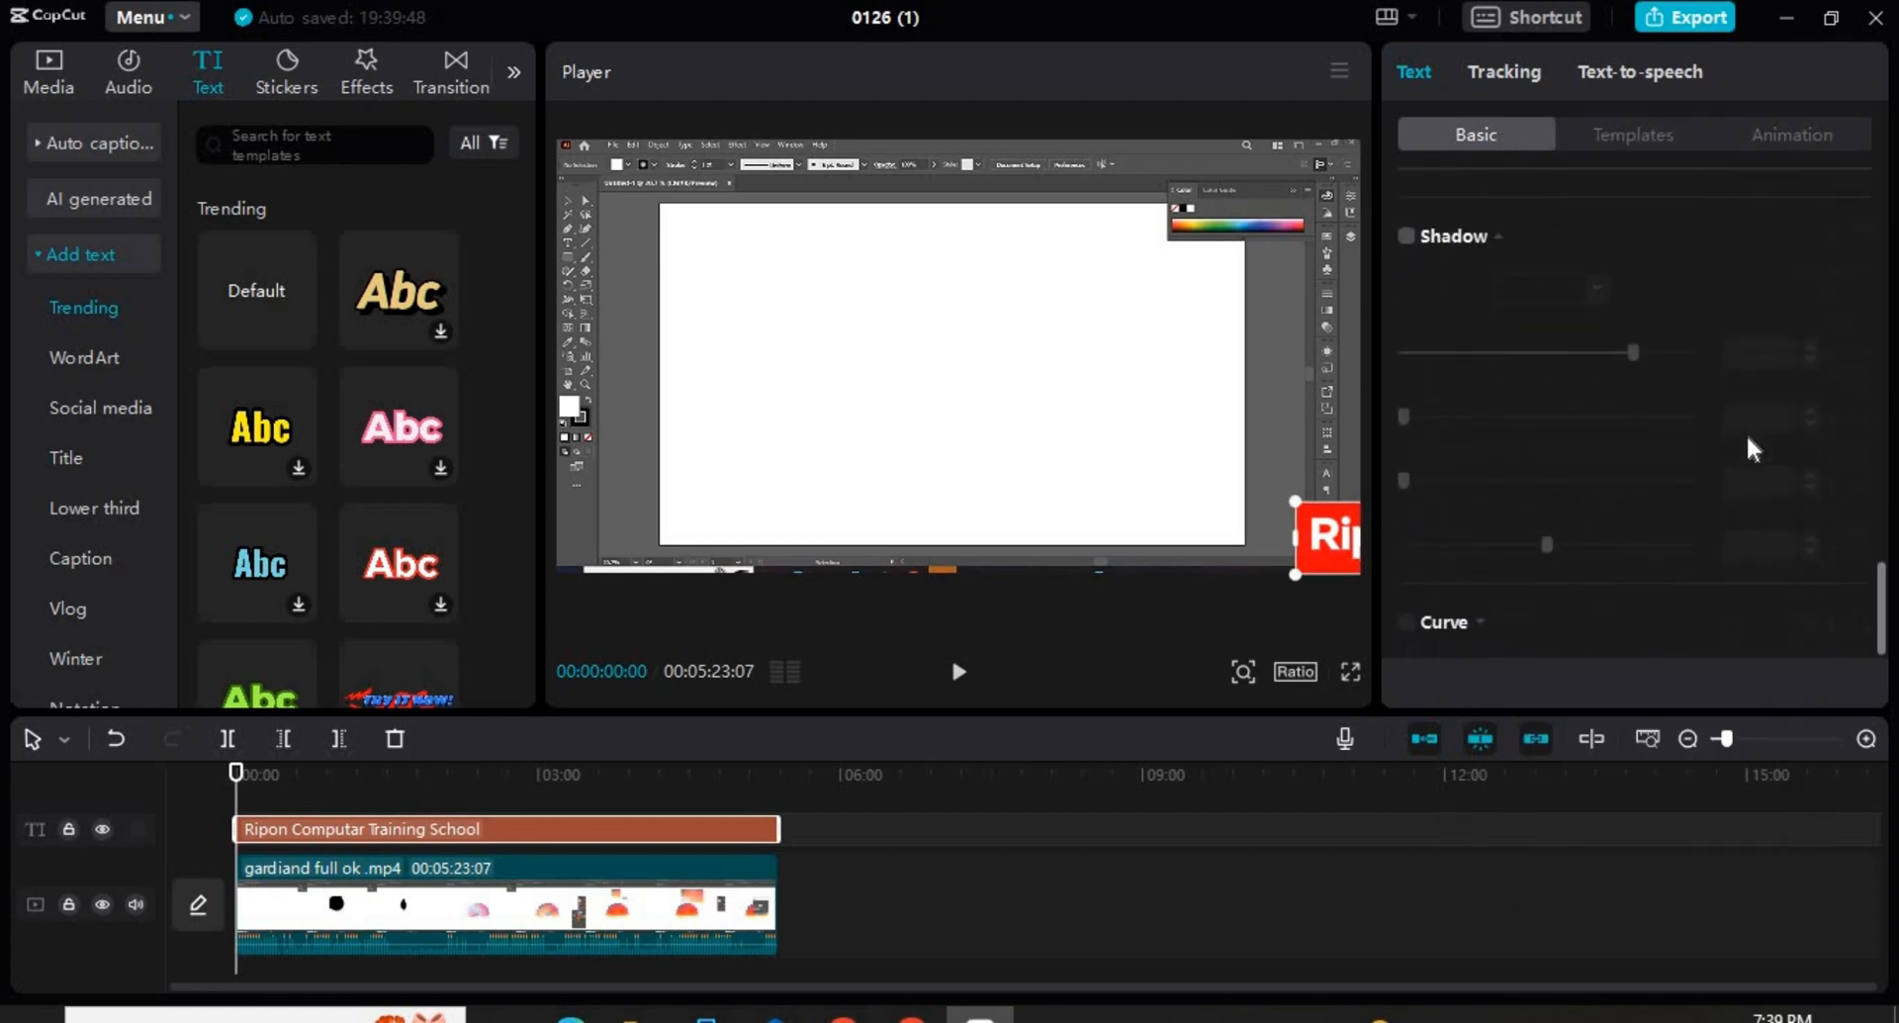
Scale the banner text down to 90% and reposition it at the frame's lower-right edge, about X 3055, Y -877.
{"action": "scroll", "coordinate": [1747, 431], "scroll_direction": "up", "scroll_amount": 10}
{"action": "scroll", "coordinate": [1747, 432], "scroll_direction": "up", "scroll_amount": 5}
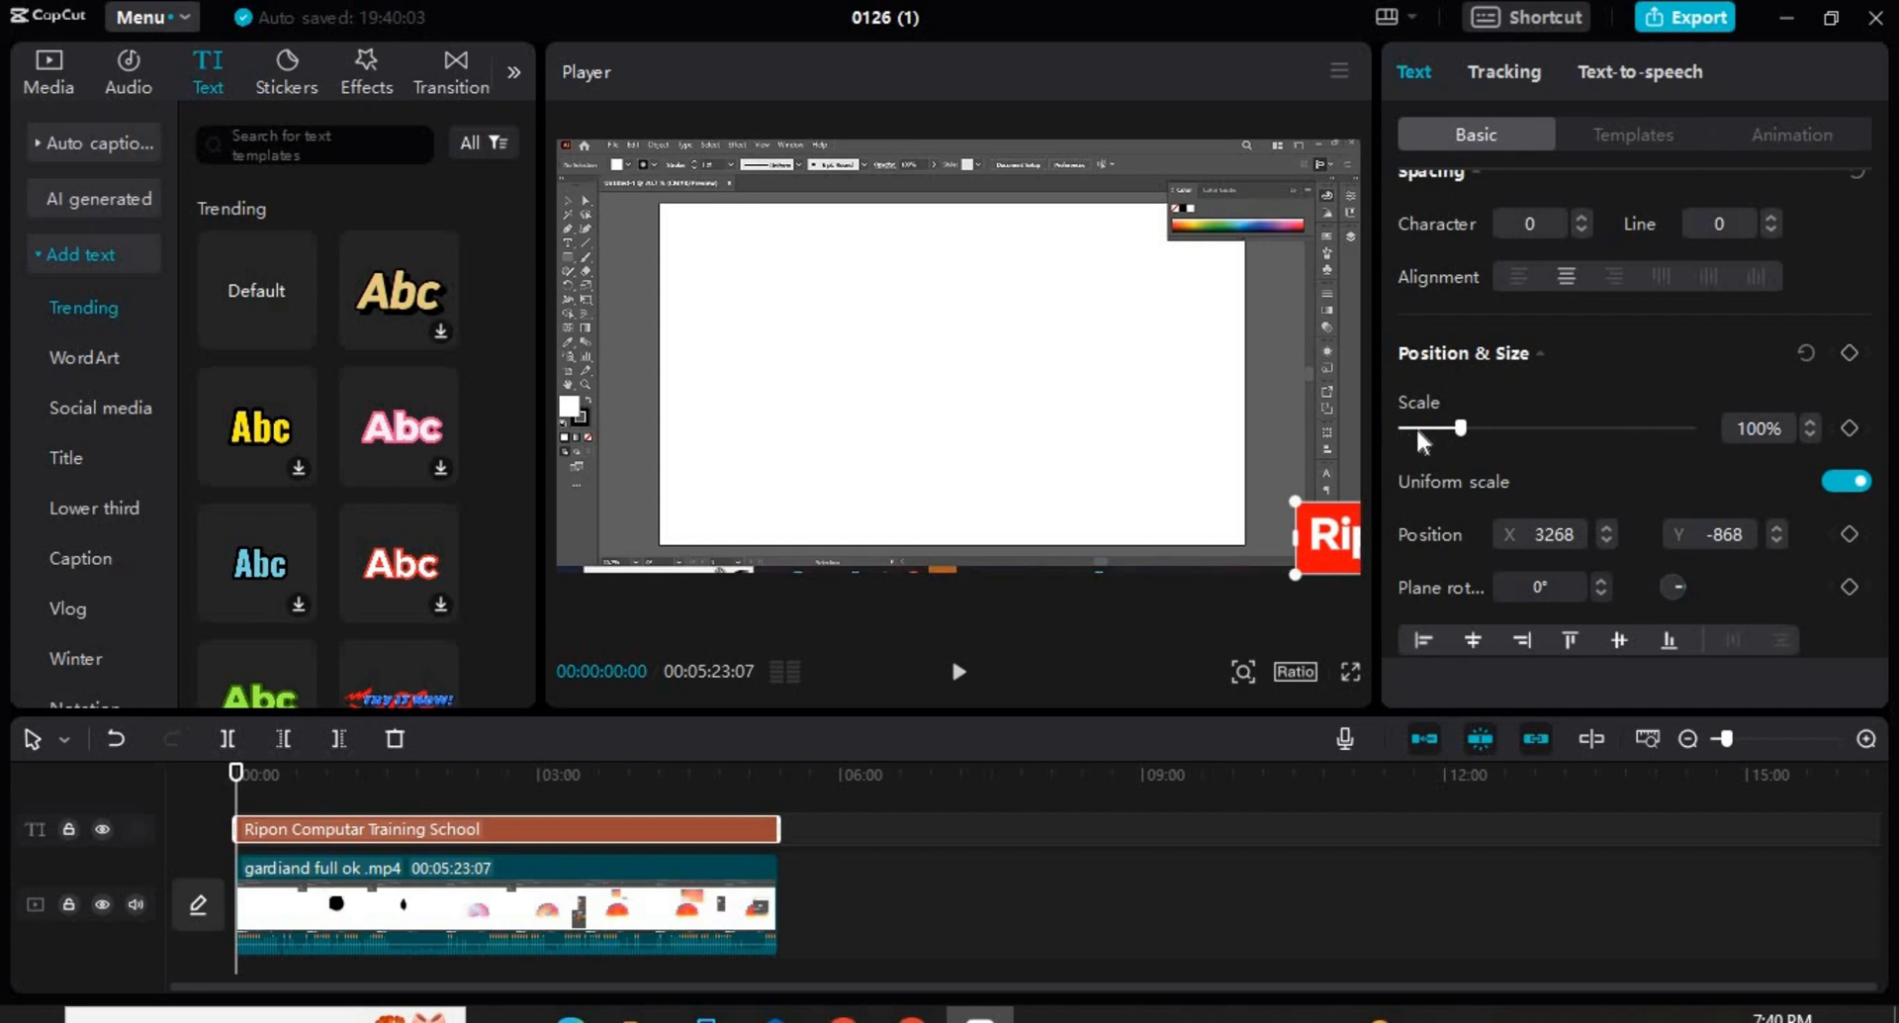
{"action": "mouse_move", "coordinate": [1447, 430]}
{"action": "left_mouse_down"}
{"action": "mouse_move", "coordinate": [1494, 432]}
{"action": "mouse_move", "coordinate": [1450, 430]}
{"action": "left_mouse_up"}
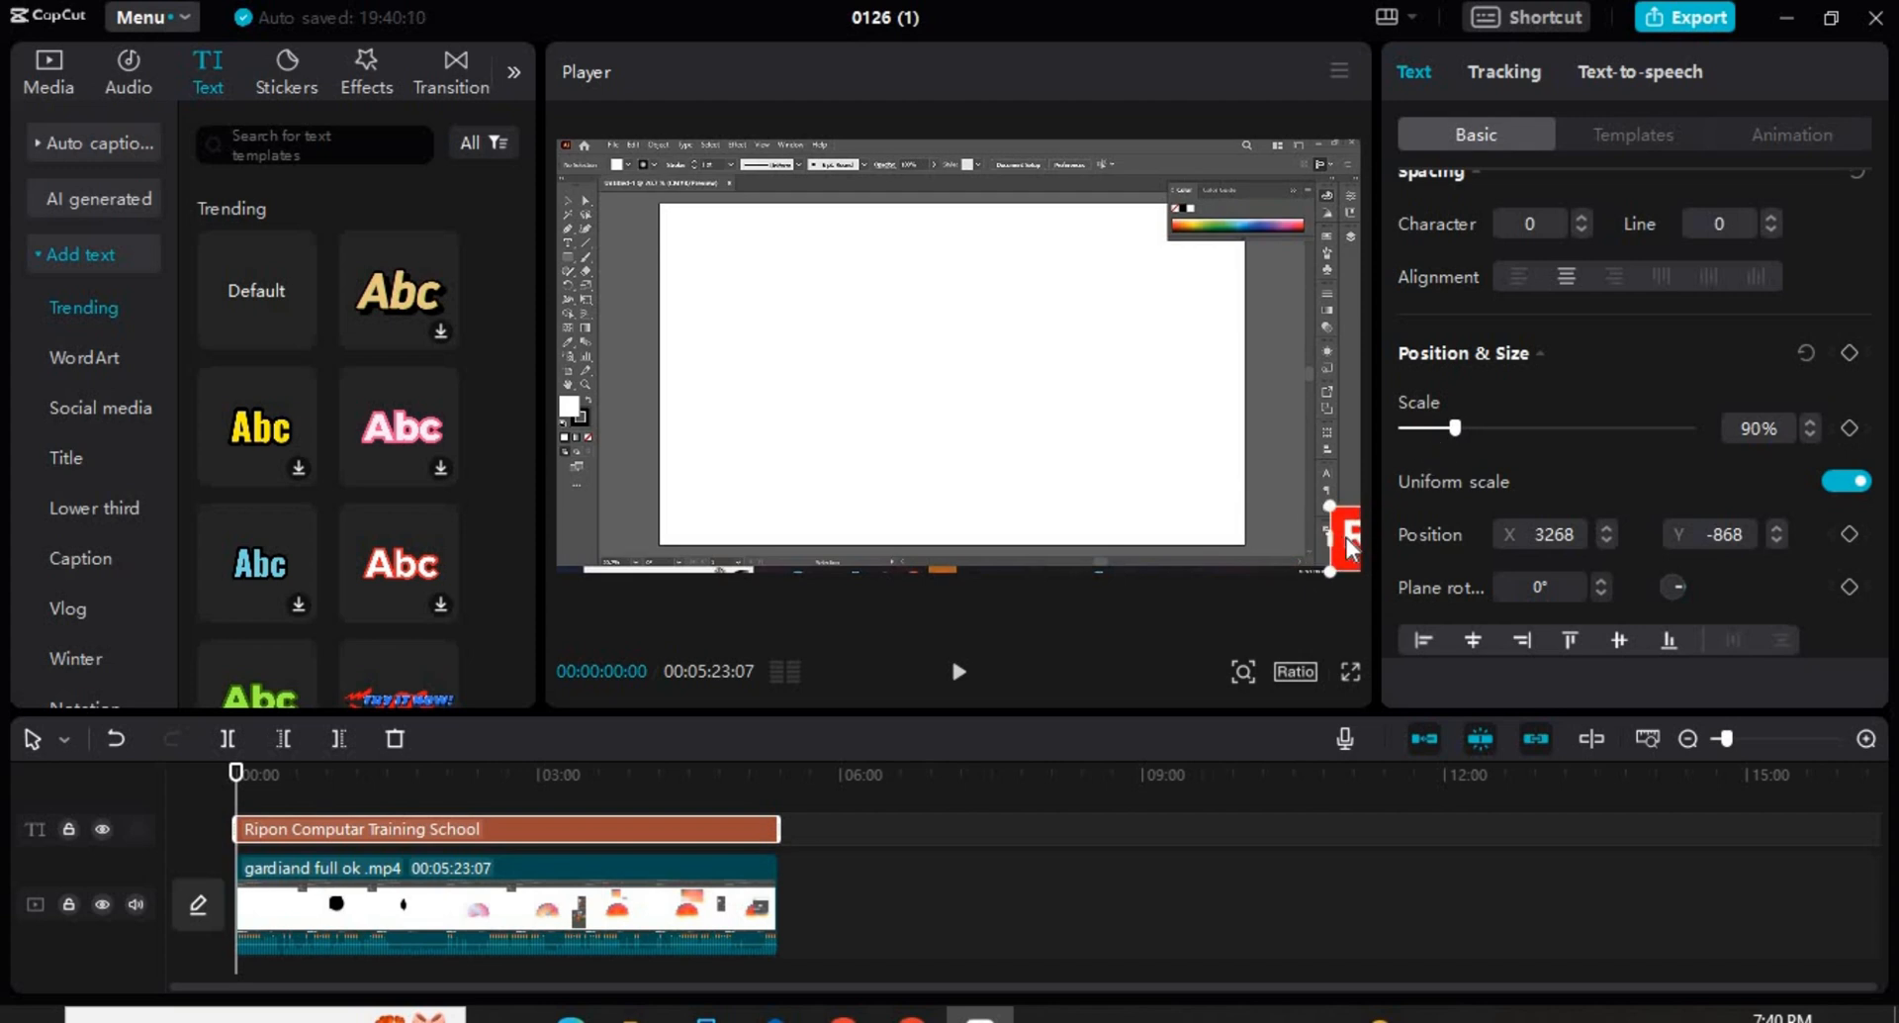
{"action": "left_click", "coordinate": [1327, 532]}
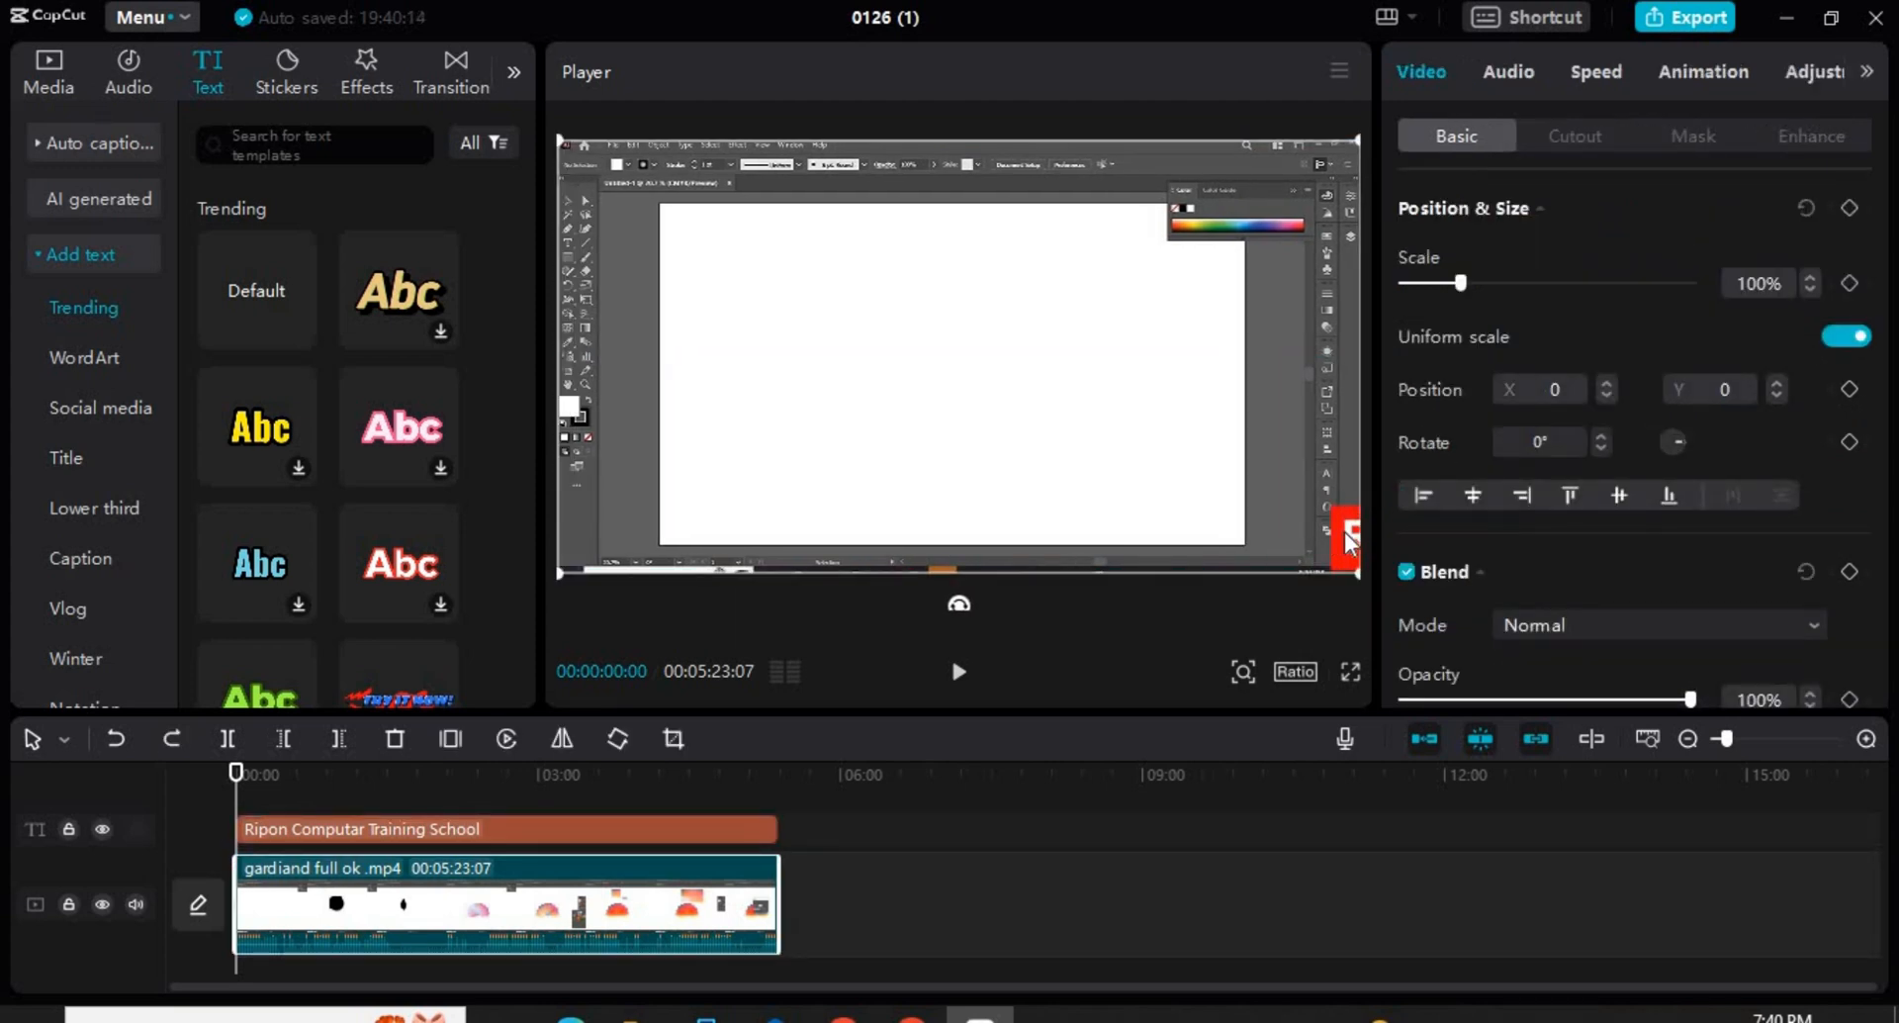
{"action": "left_click", "coordinate": [689, 829]}
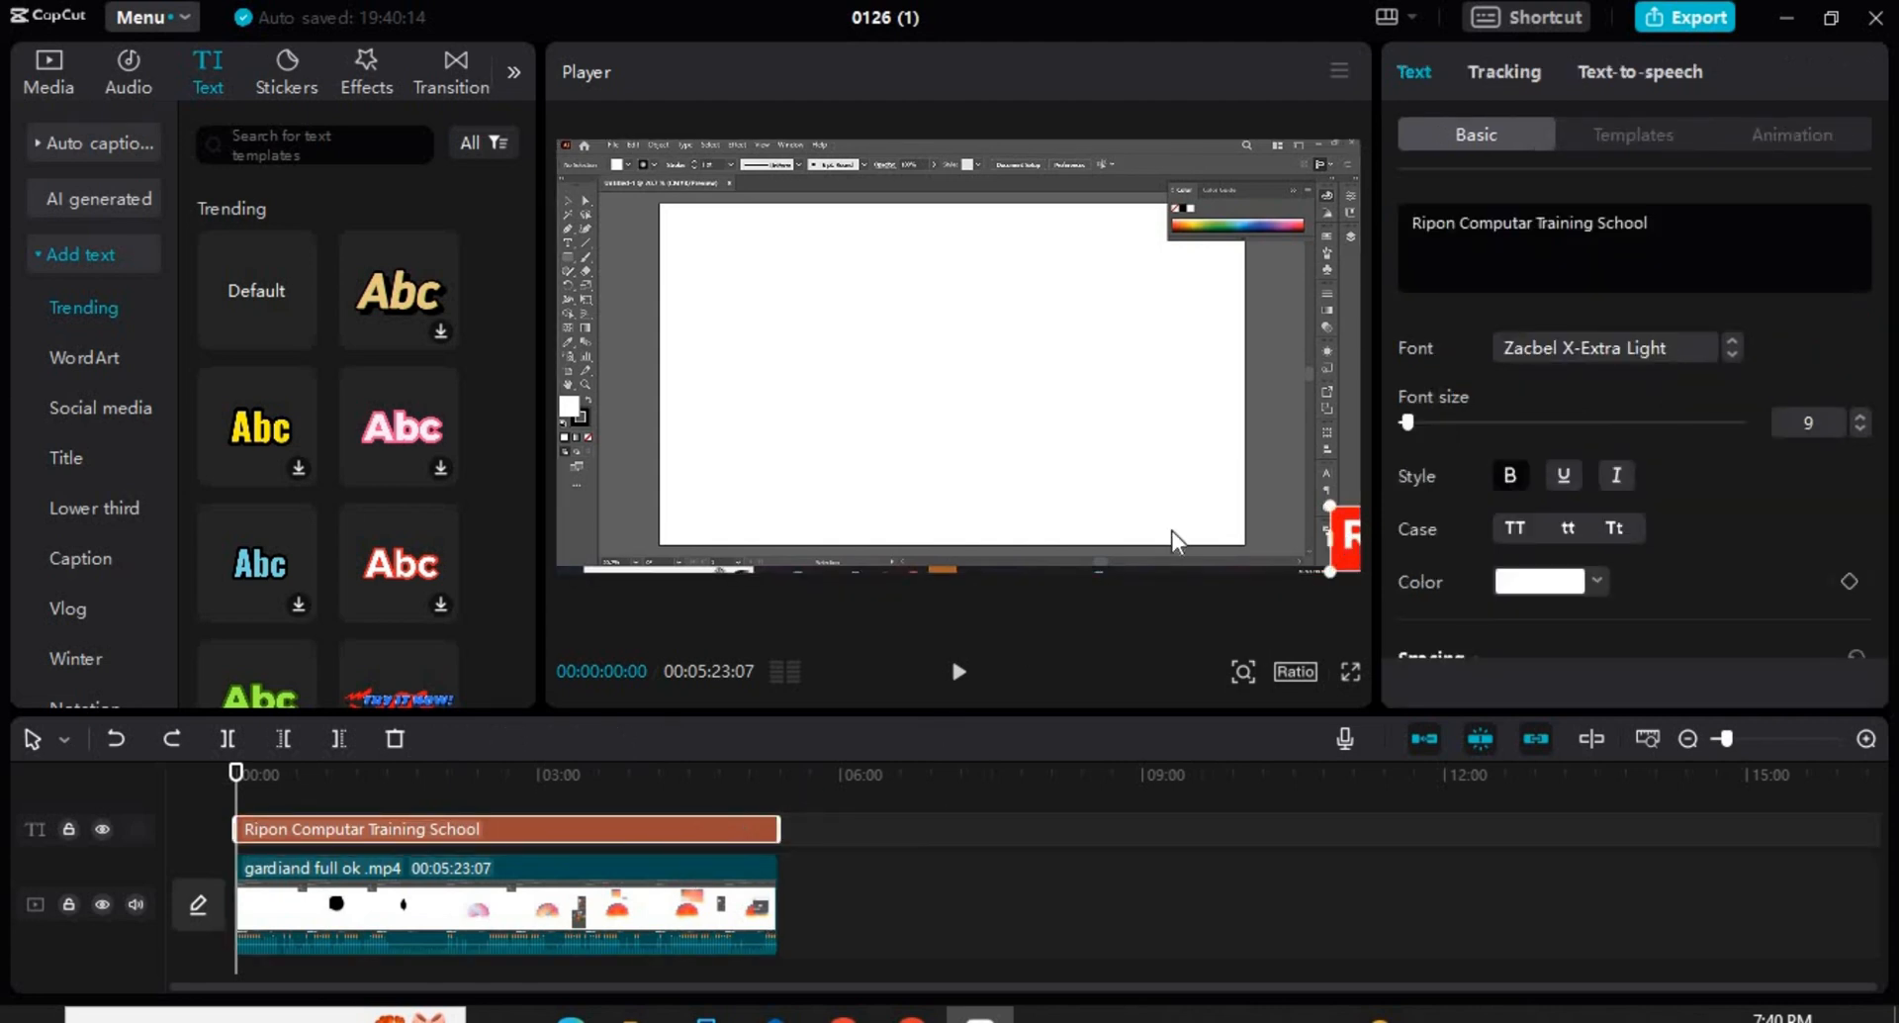
{"action": "mouse_move", "coordinate": [1334, 544]}
{"action": "left_mouse_down"}
{"action": "mouse_move", "coordinate": [1256, 534]}
{"action": "mouse_move", "coordinate": [1303, 538]}
{"action": "left_mouse_up"}
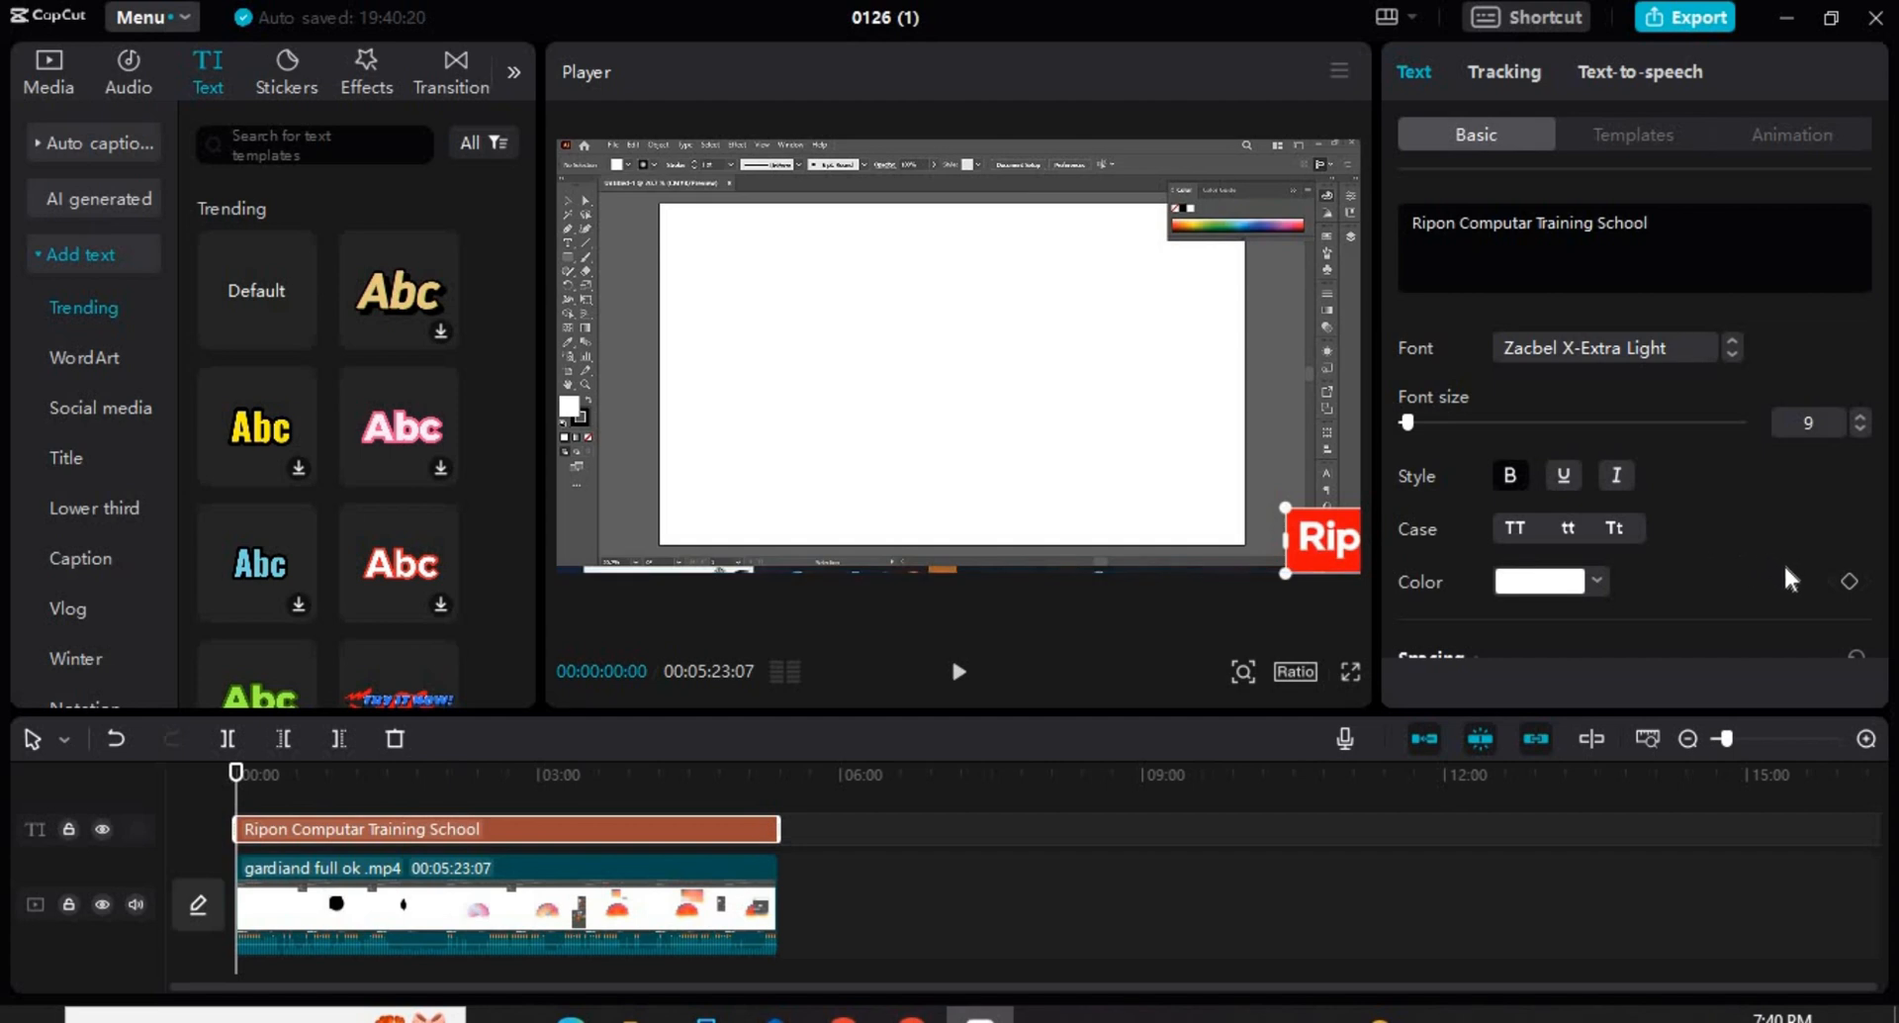
Add a position keyframe to the banner text at the start of the video.
{"action": "scroll", "coordinate": [1786, 567], "scroll_direction": "down", "scroll_amount": 5}
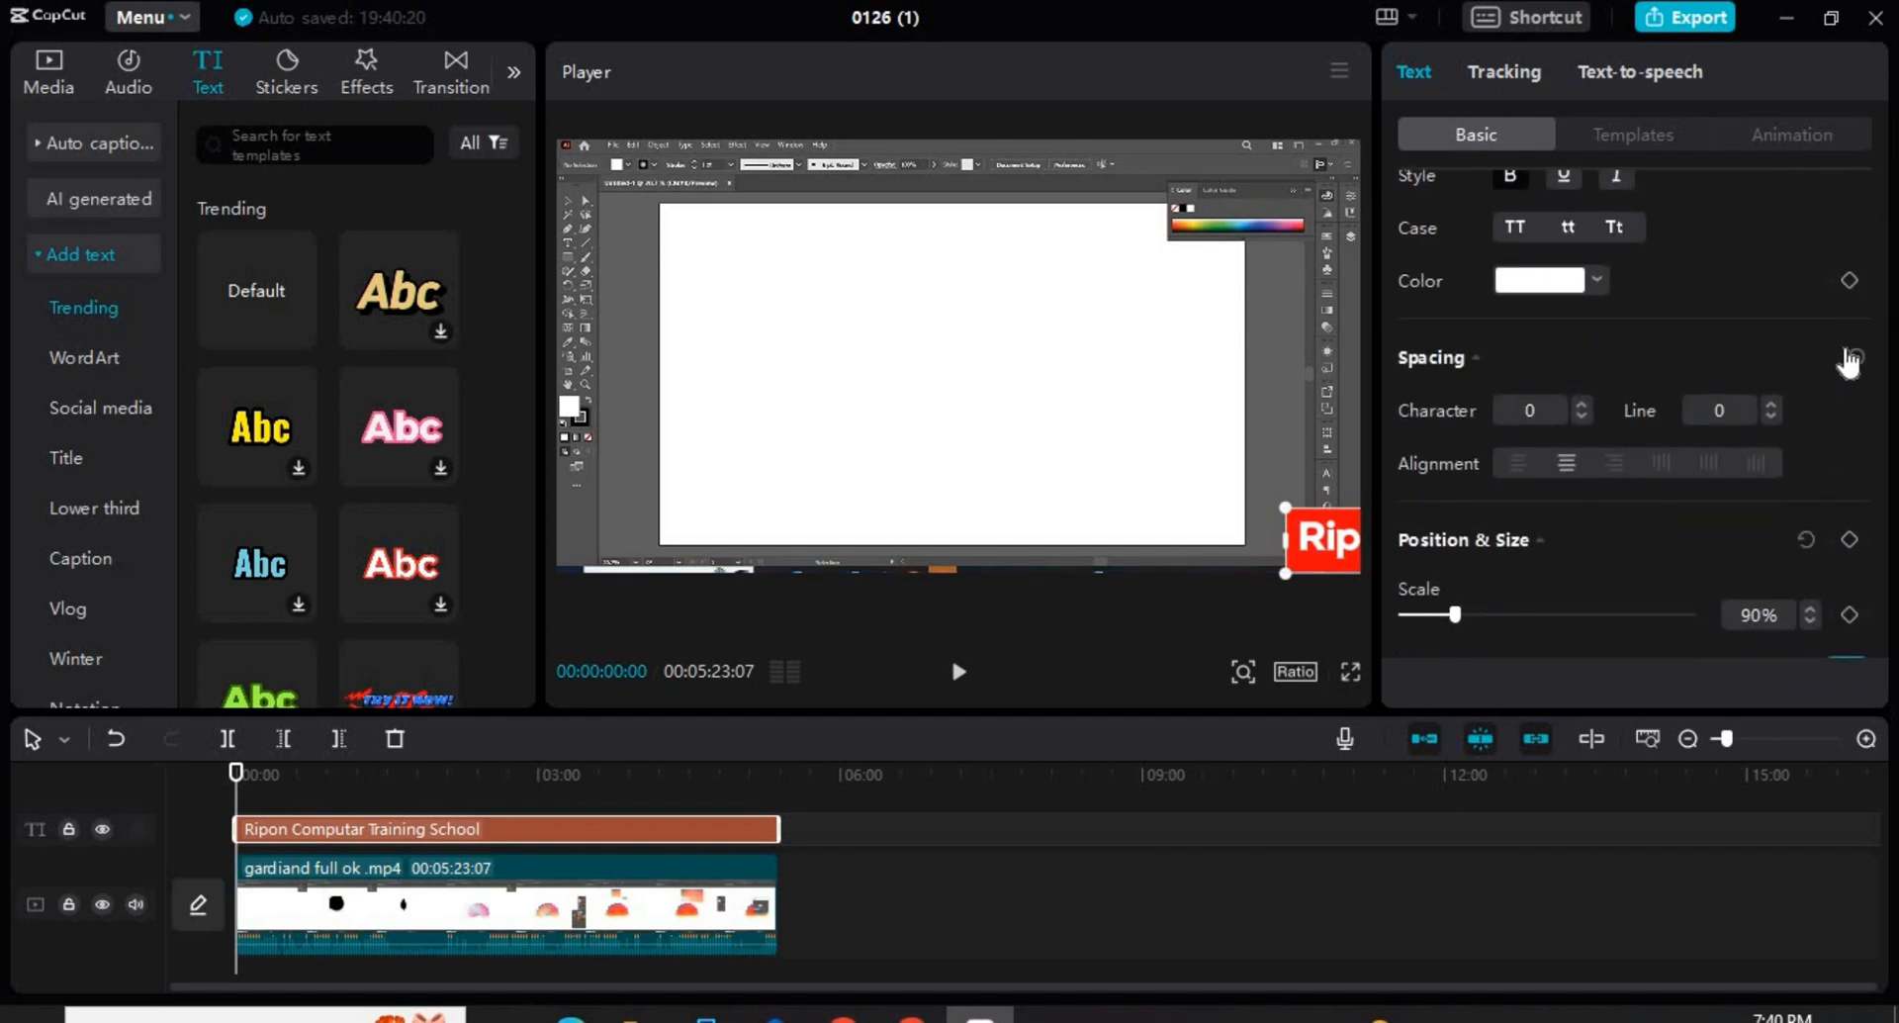
{"action": "scroll", "coordinate": [1810, 413], "scroll_direction": "down", "scroll_amount": 4}
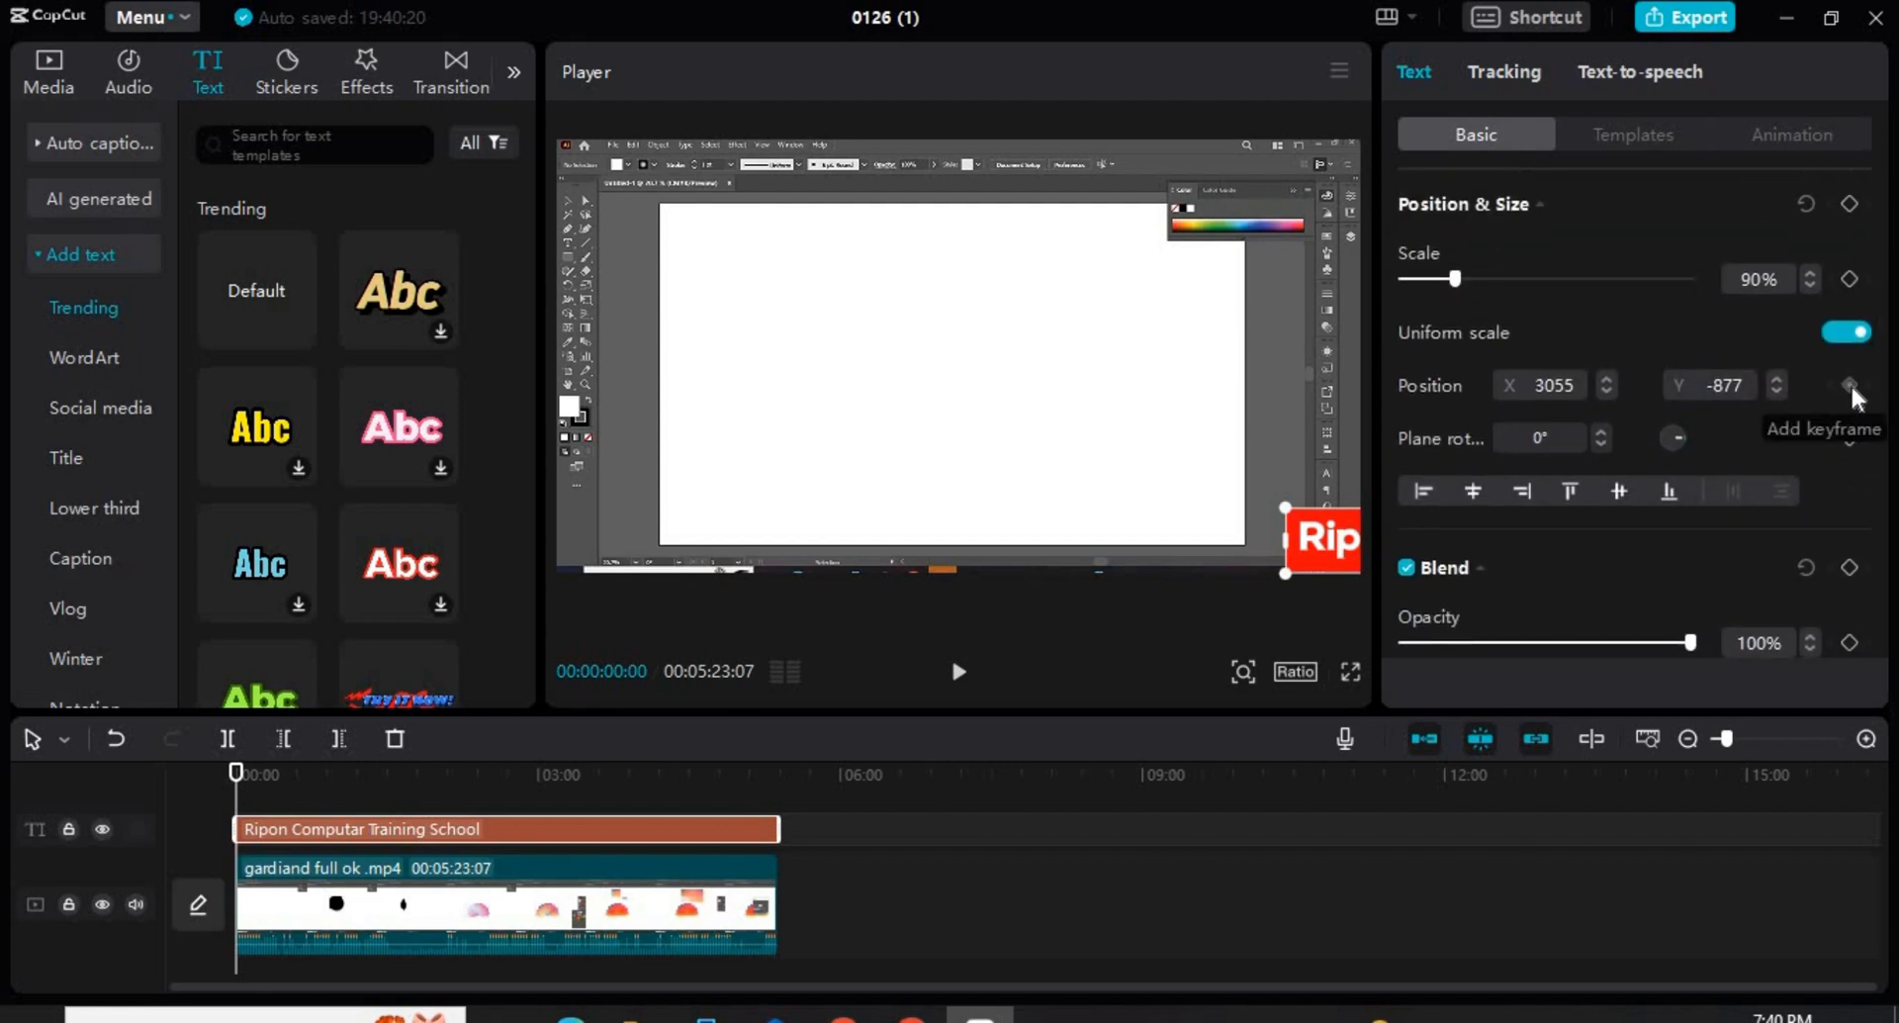
{"action": "left_click", "coordinate": [1850, 384]}
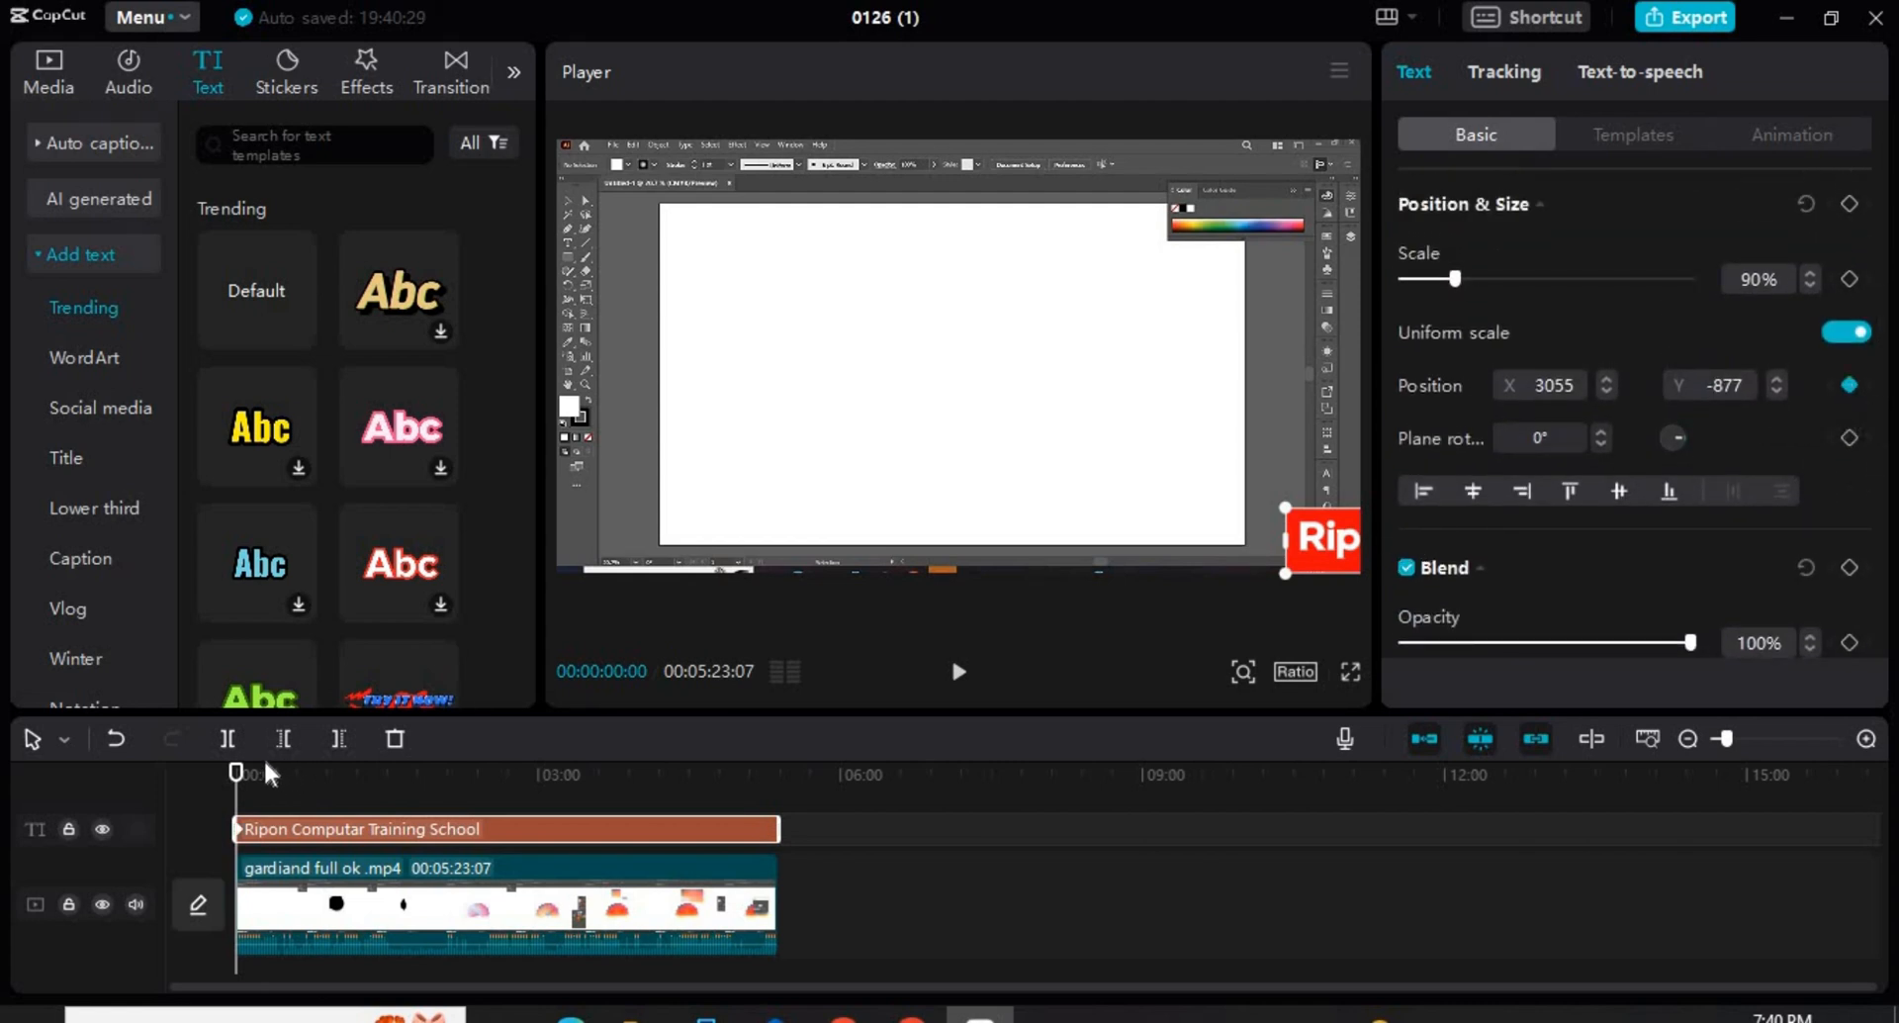
At the end of the video, move the banner mostly past the frame's lower-left corner, about X -3302, Y -877.
{"action": "left_click_drag", "start_coordinate": [238, 779], "coordinate": [793, 795]}
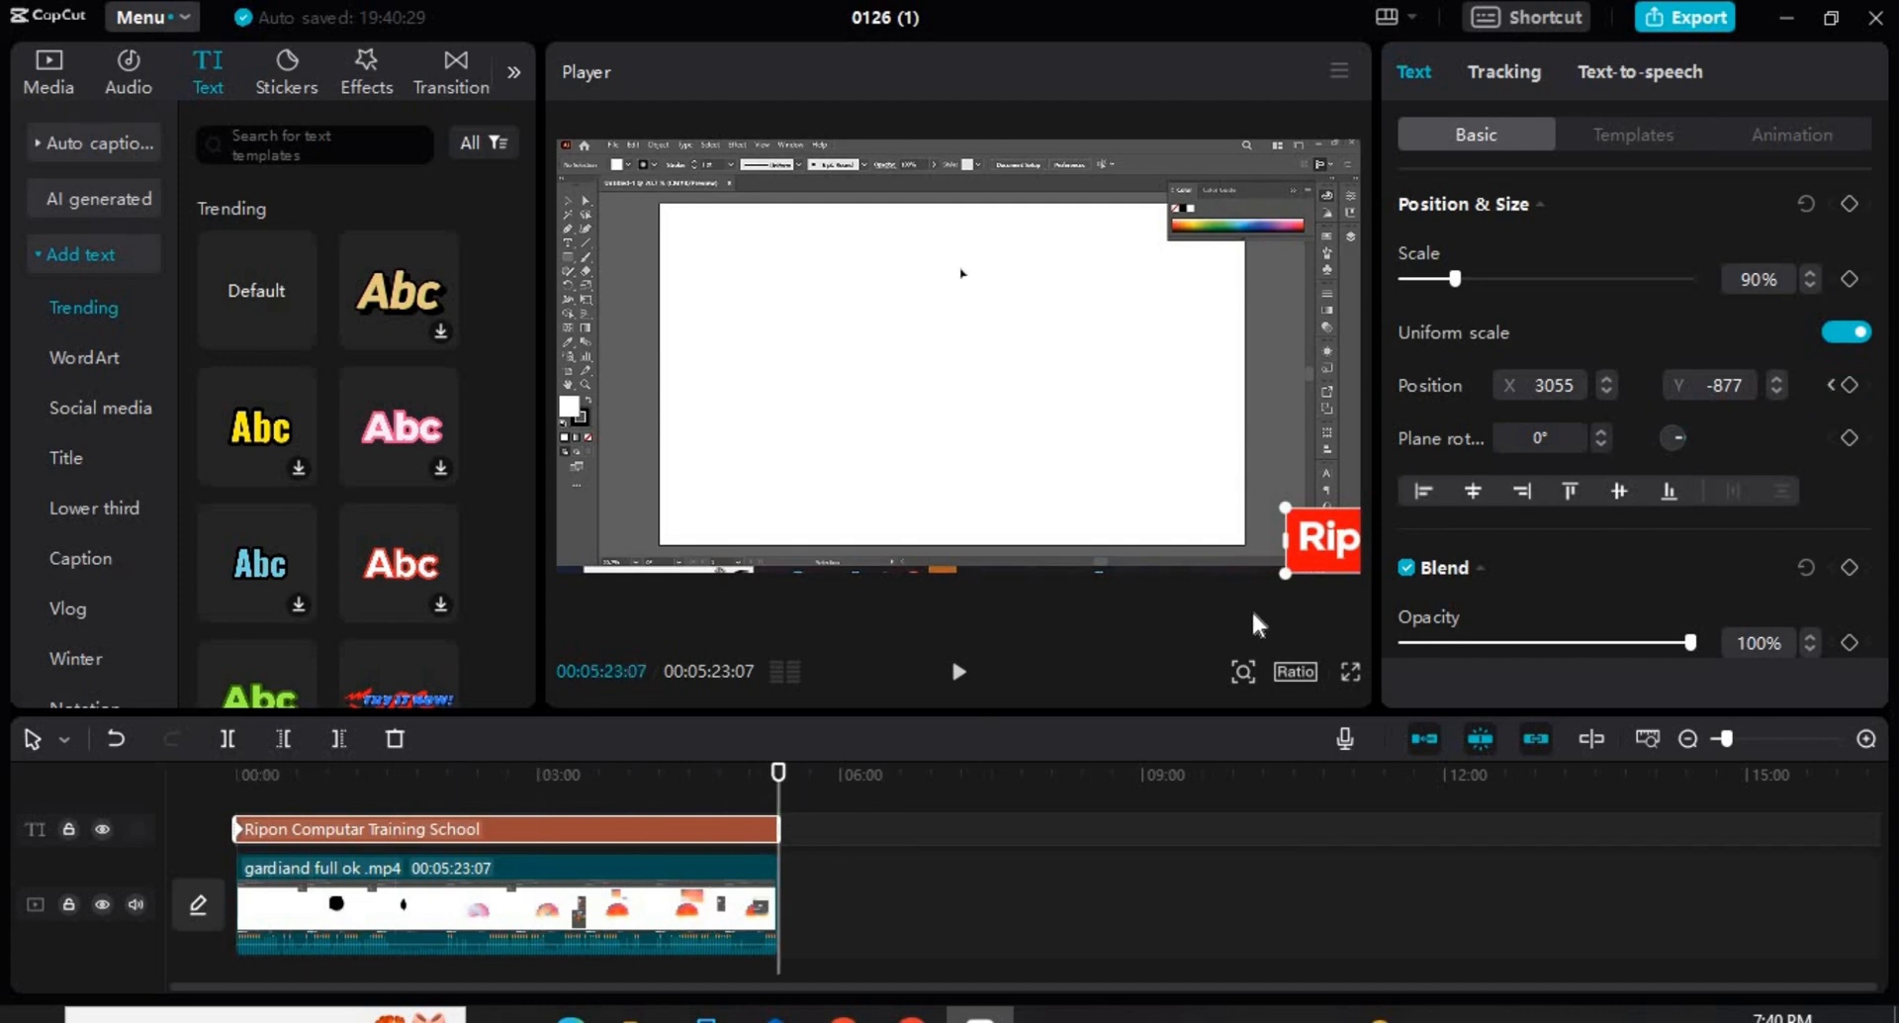
{"action": "left_click_drag", "start_coordinate": [1346, 547], "coordinate": [806, 514]}
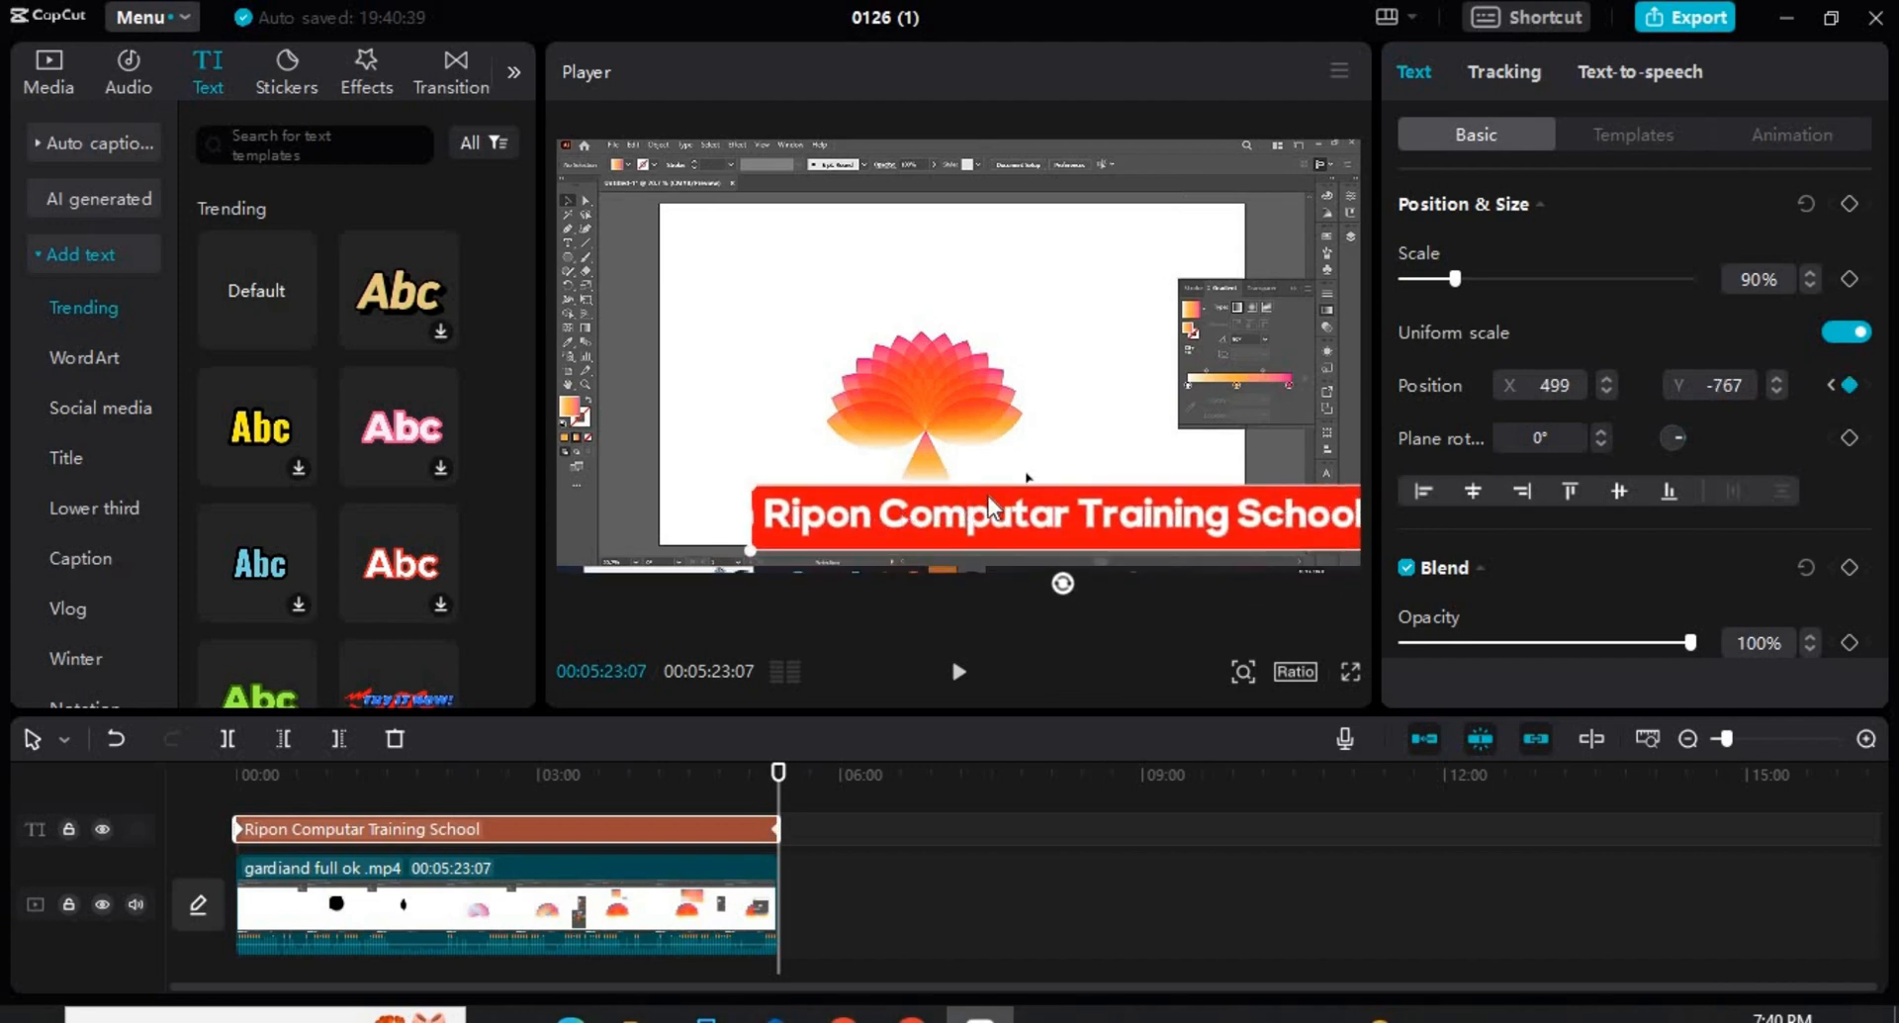
{"action": "left_click_drag", "start_coordinate": [1090, 534], "coordinate": [524, 550]}
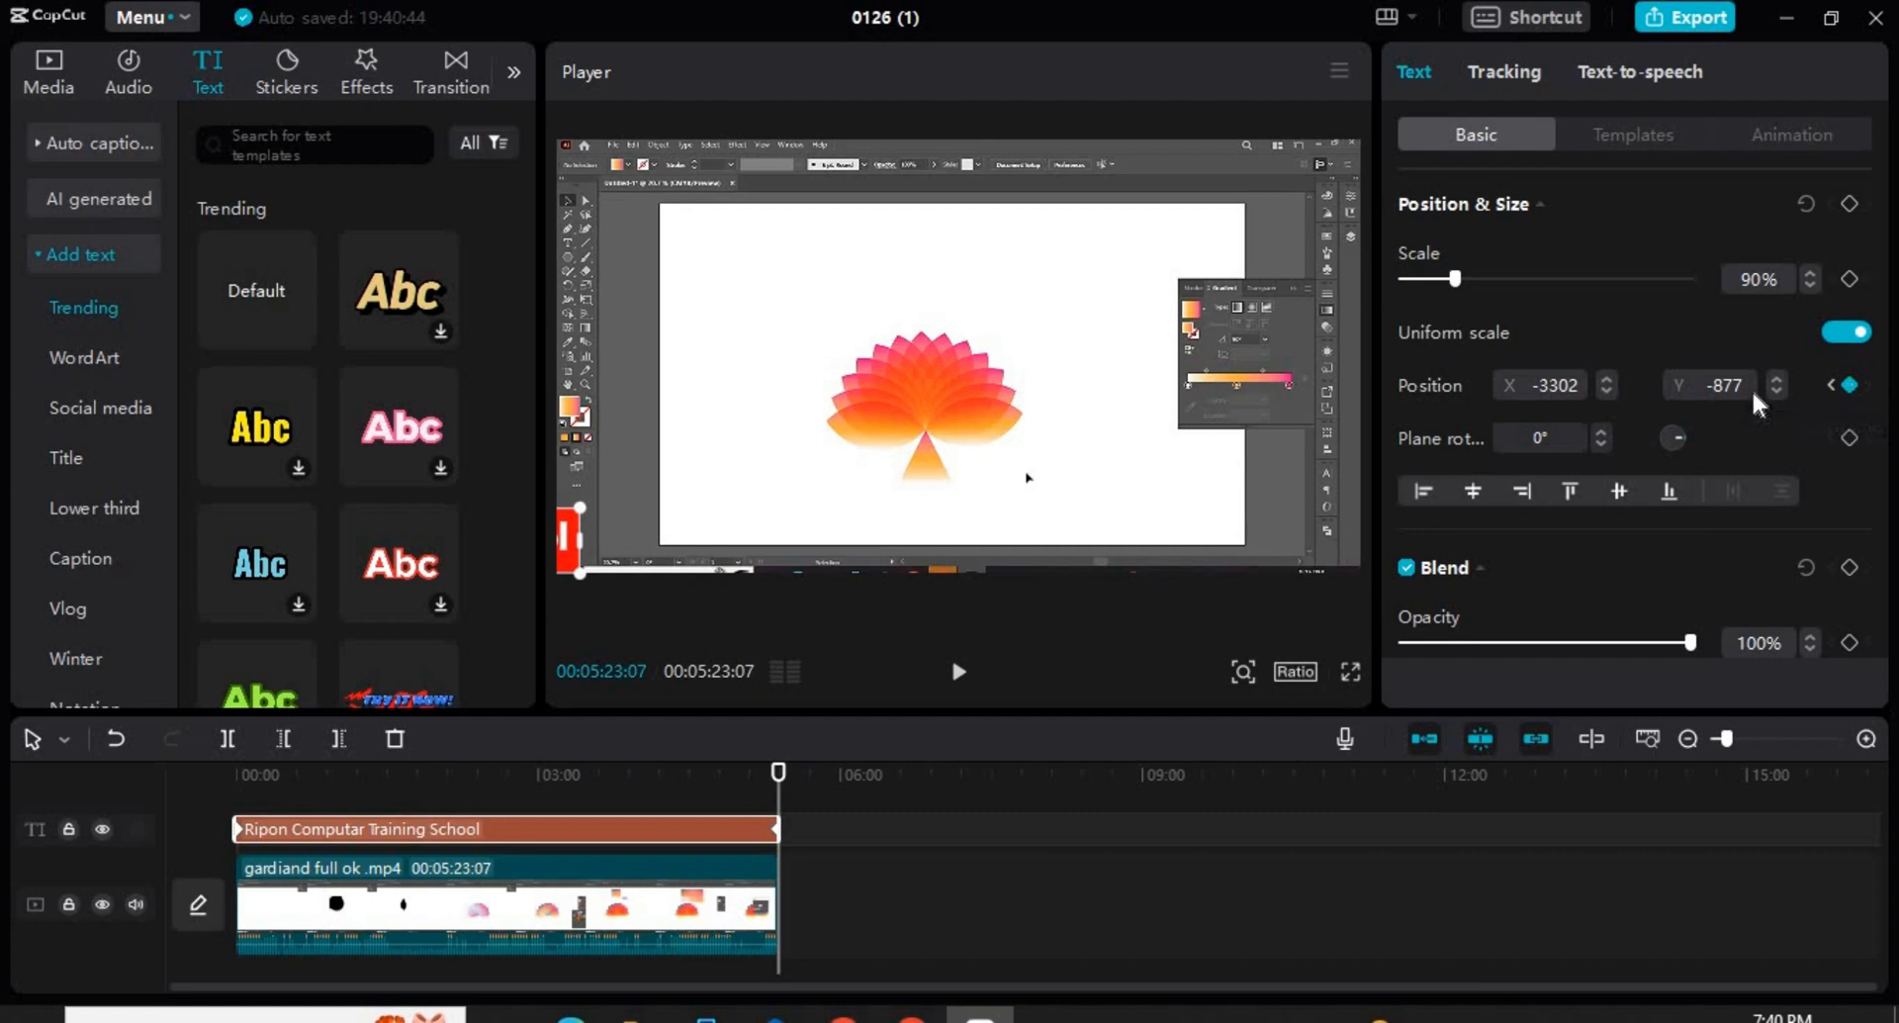
Return to the banner's first keyframe and play the opening seconds to preview its movement across the frame.
{"action": "key", "text": "ctrl+a"}
{"action": "left_click", "coordinate": [1833, 388]}
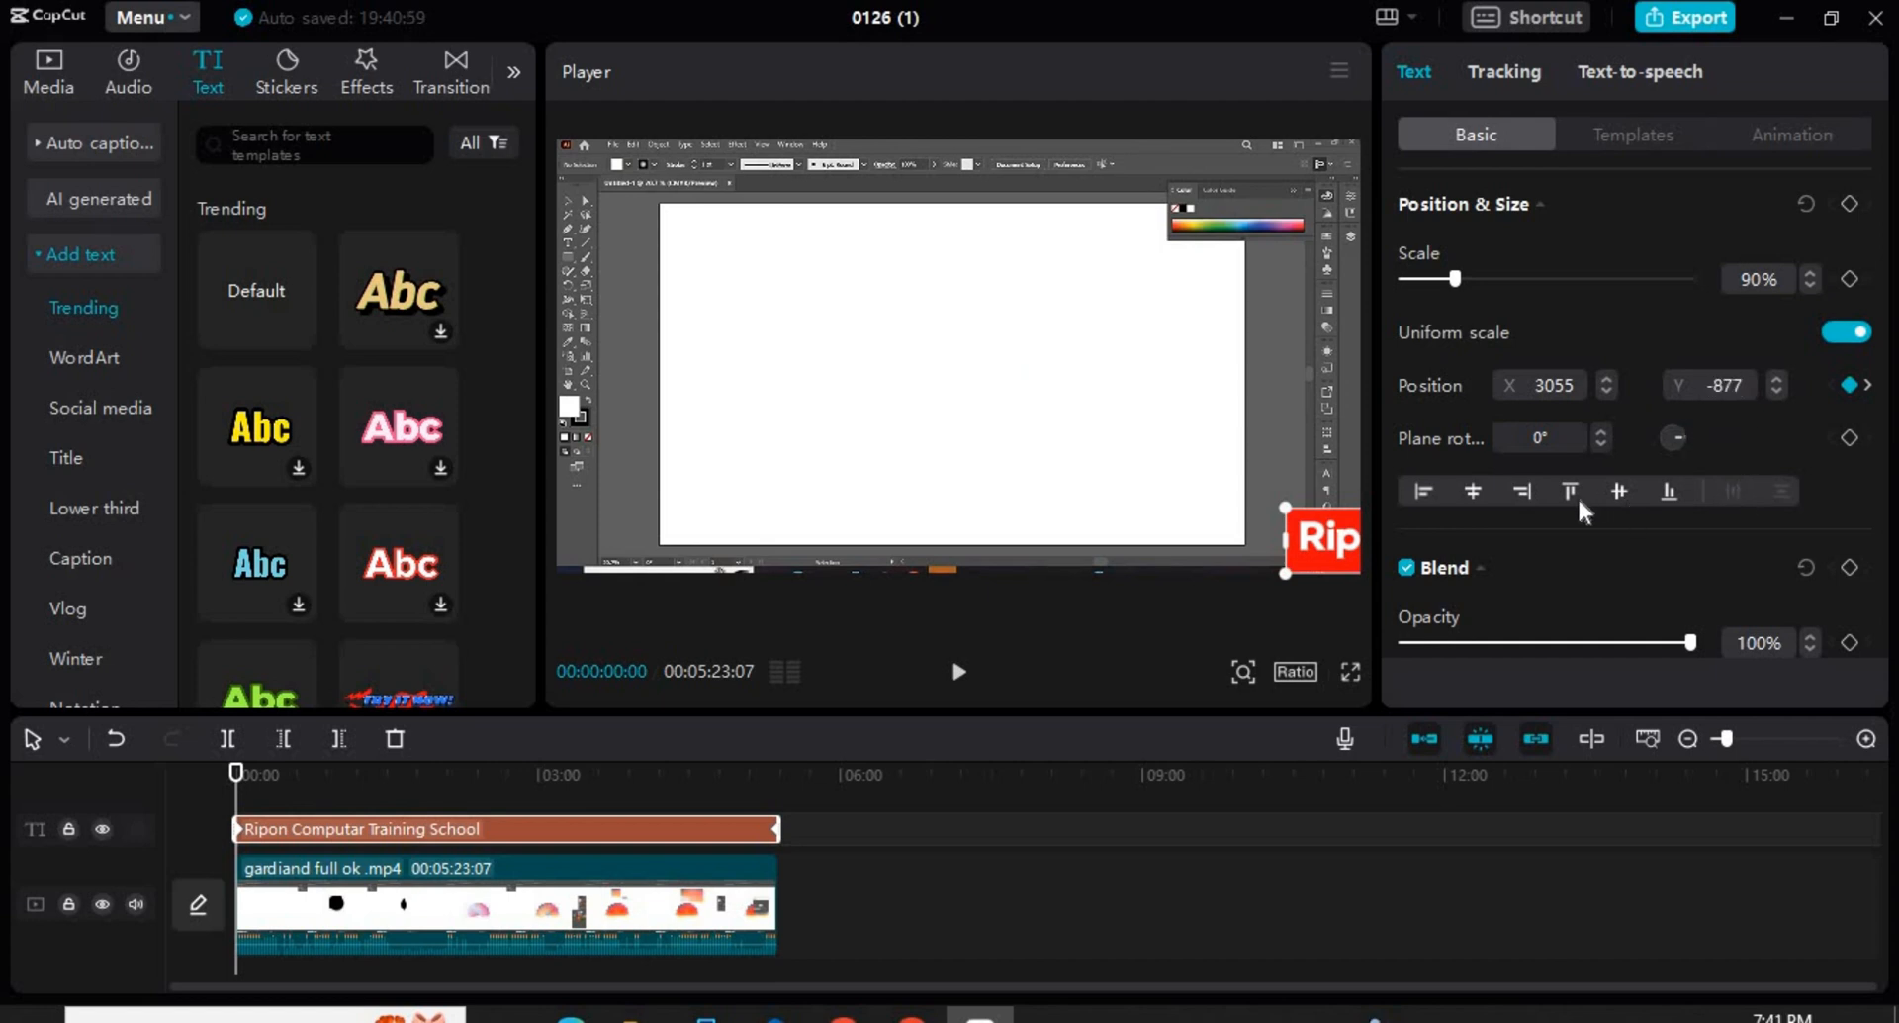
{"action": "left_click", "coordinate": [960, 679]}
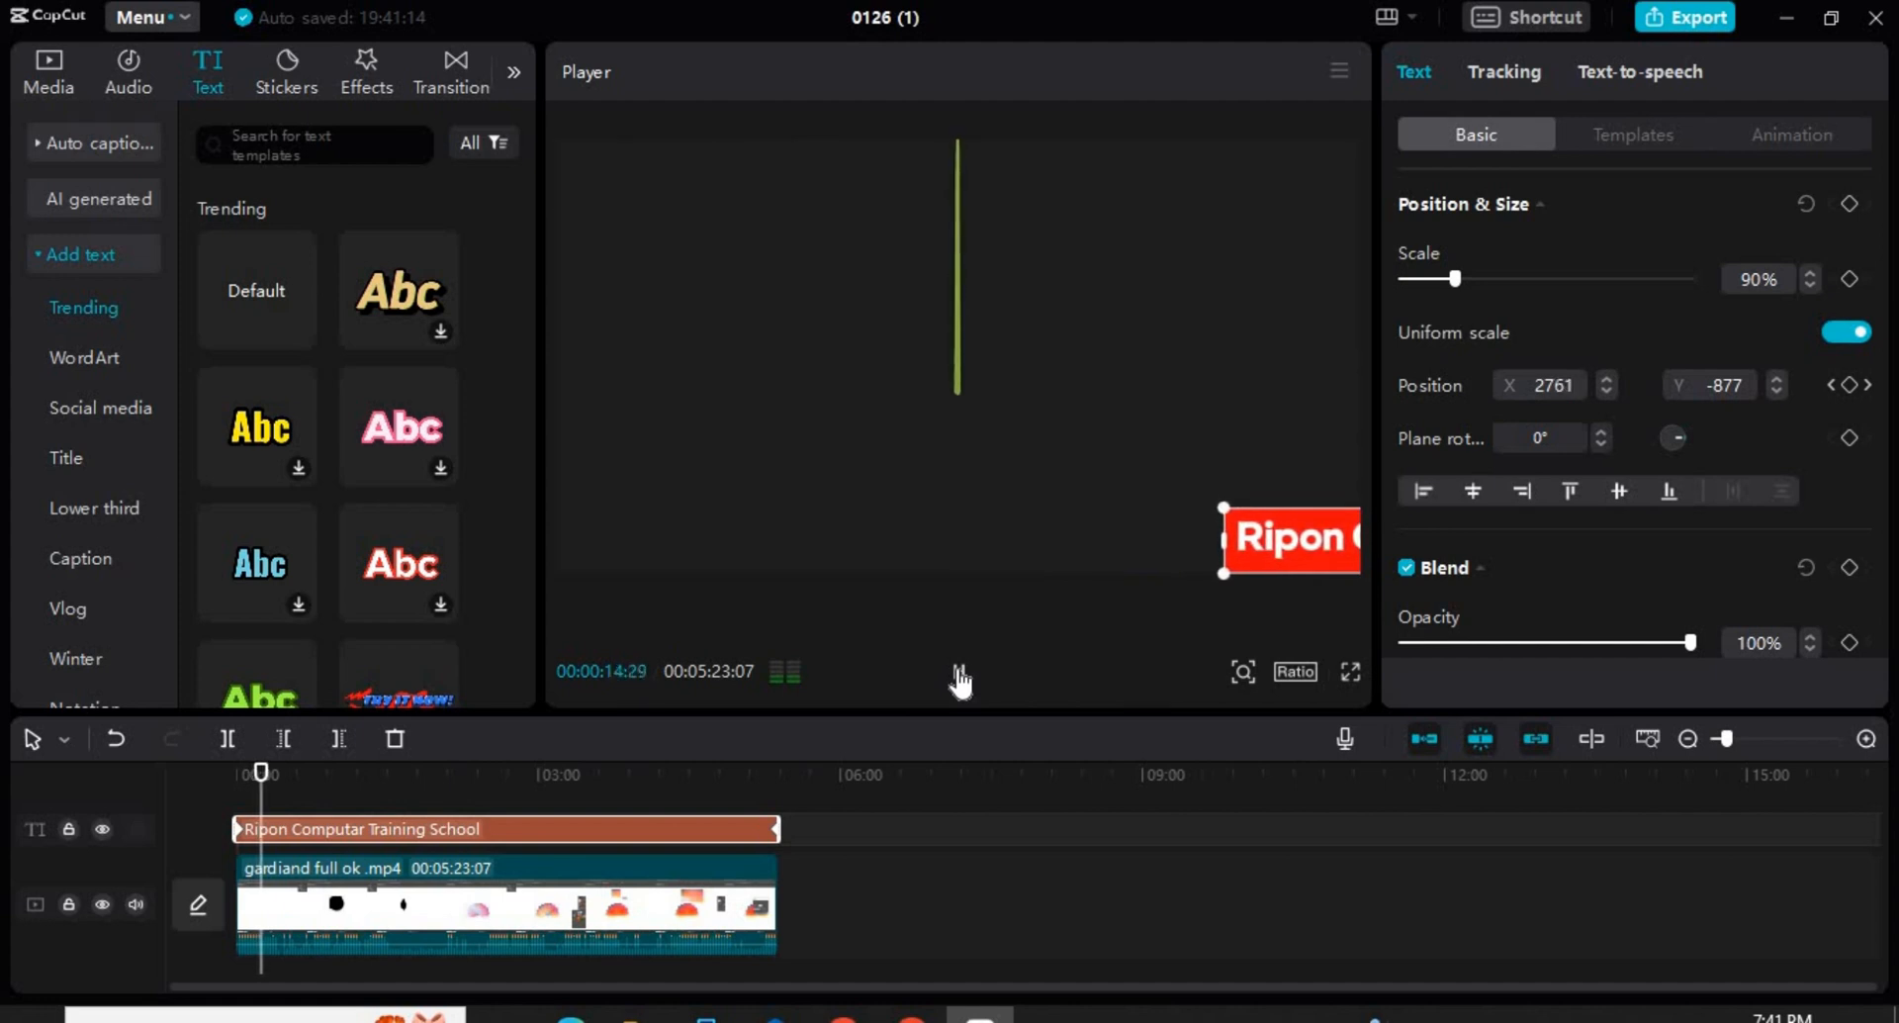
{"action": "left_click", "coordinate": [958, 673]}
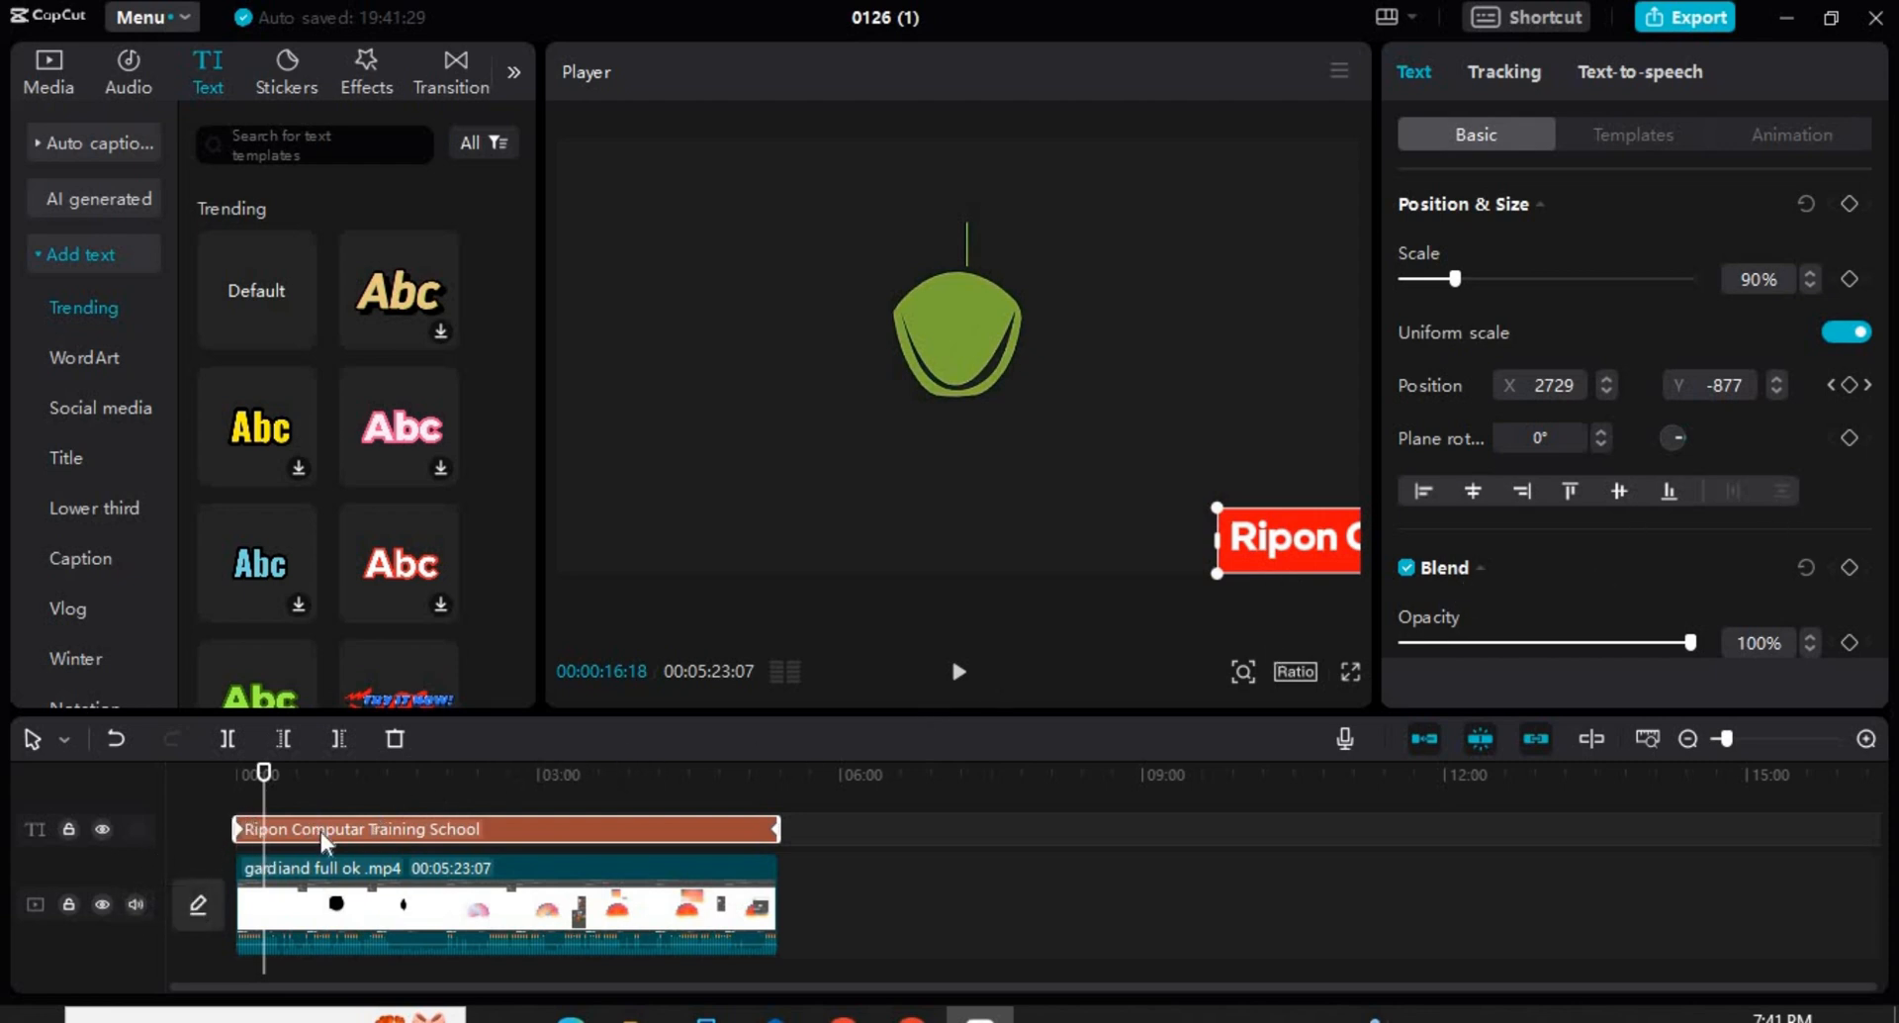
Try removing and re-adding the banner's position keyframe at the start of the video, and undo the change.
{"action": "left_click", "coordinate": [1745, 739]}
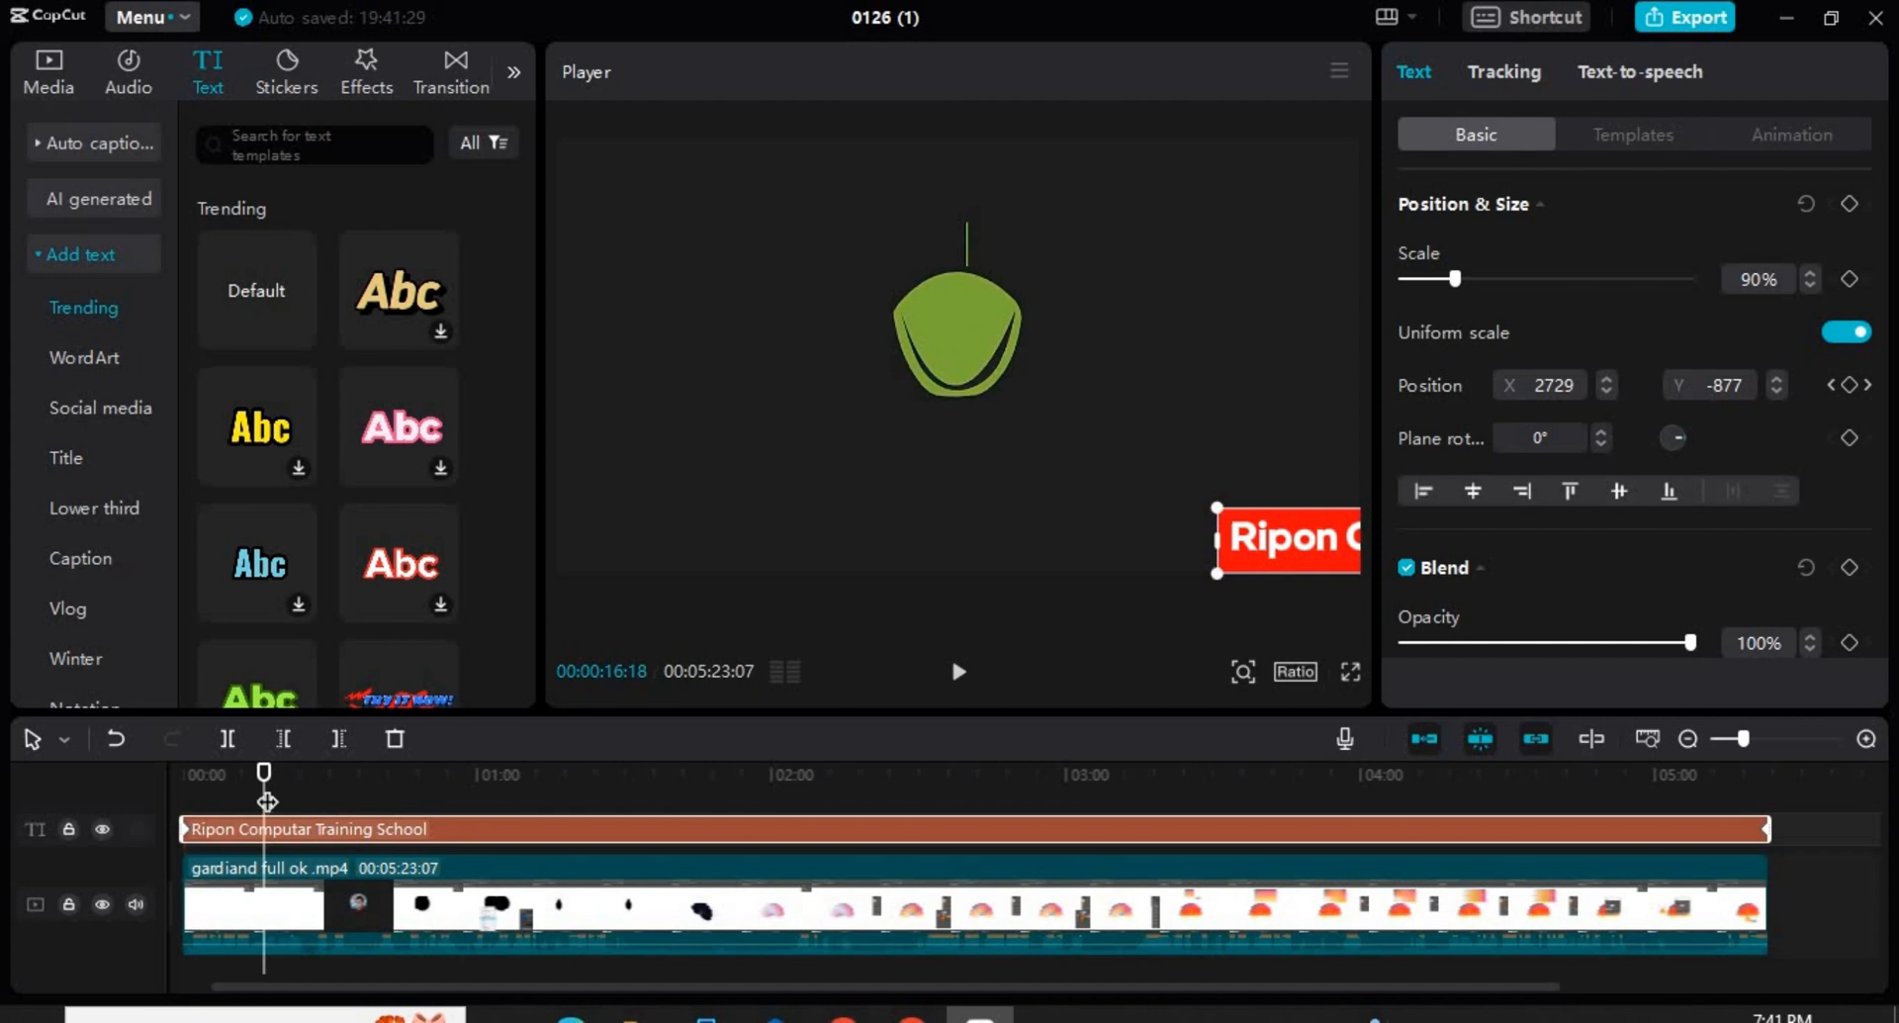
{"action": "left_click", "coordinate": [222, 763]}
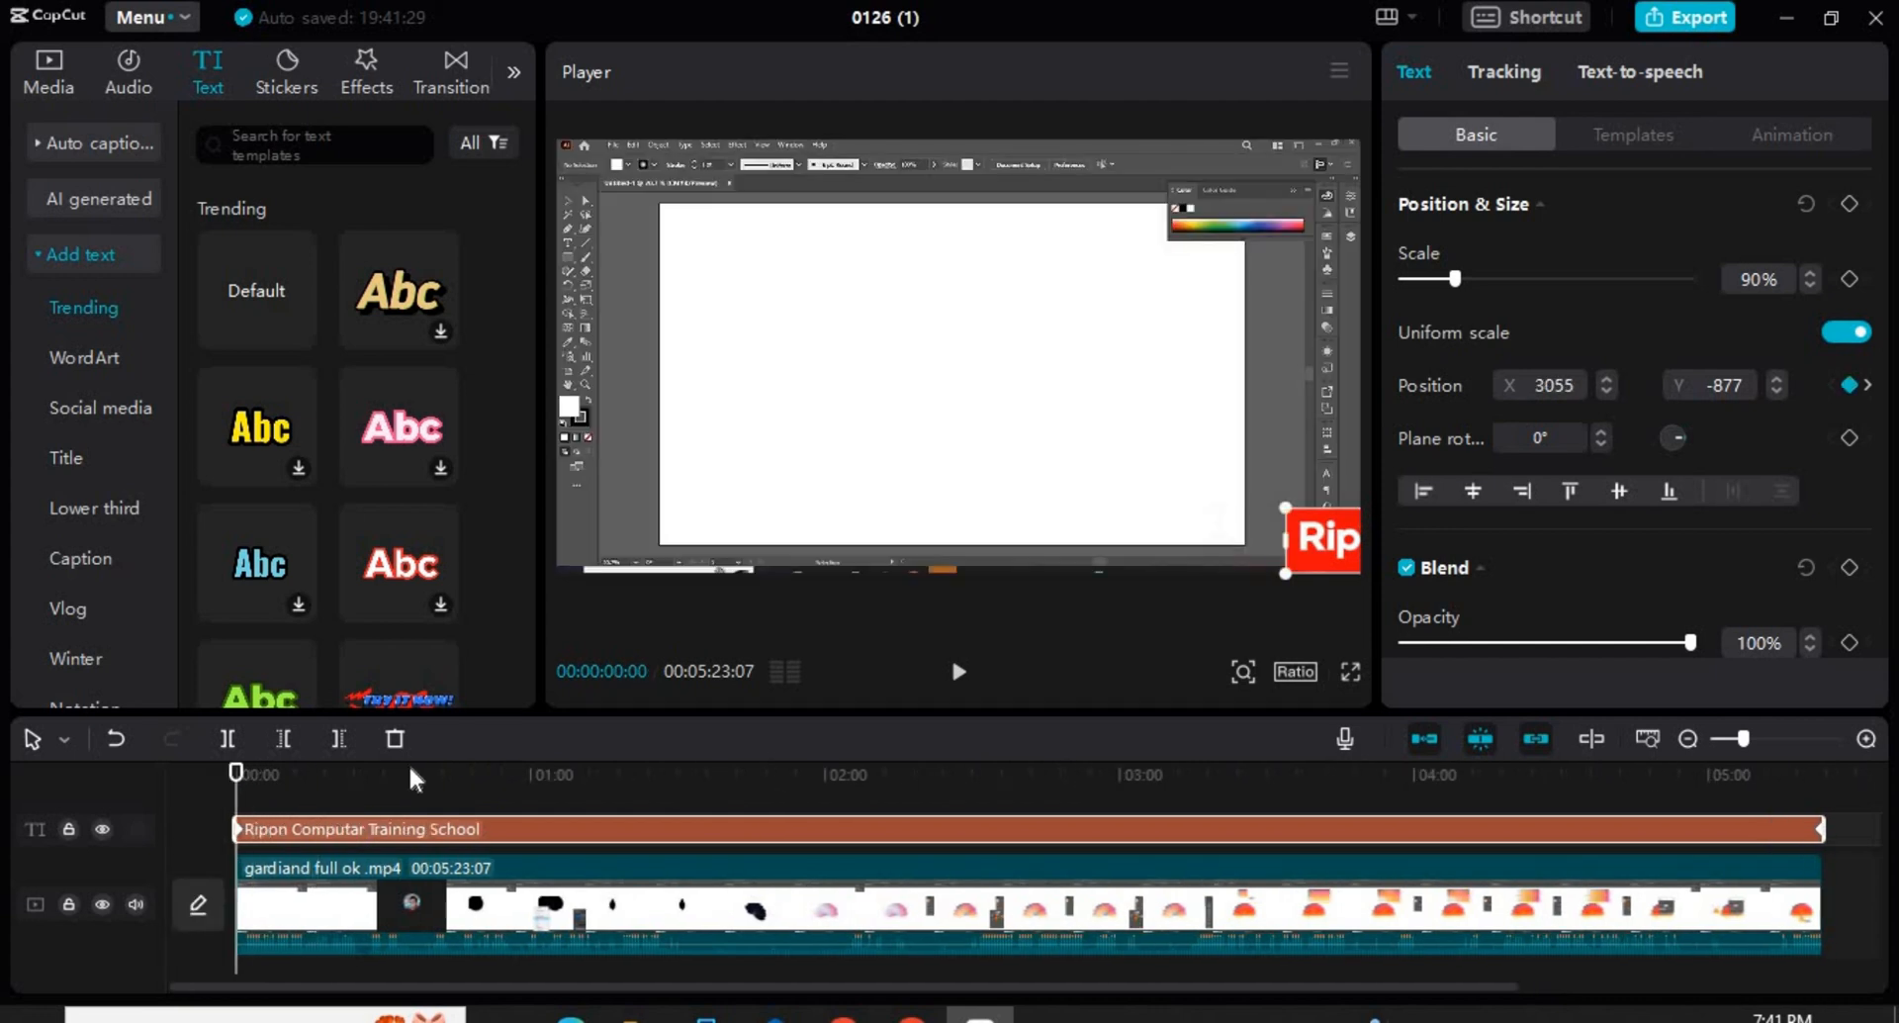
{"action": "left_click", "coordinate": [1851, 388]}
{"action": "left_click", "coordinate": [1851, 389]}
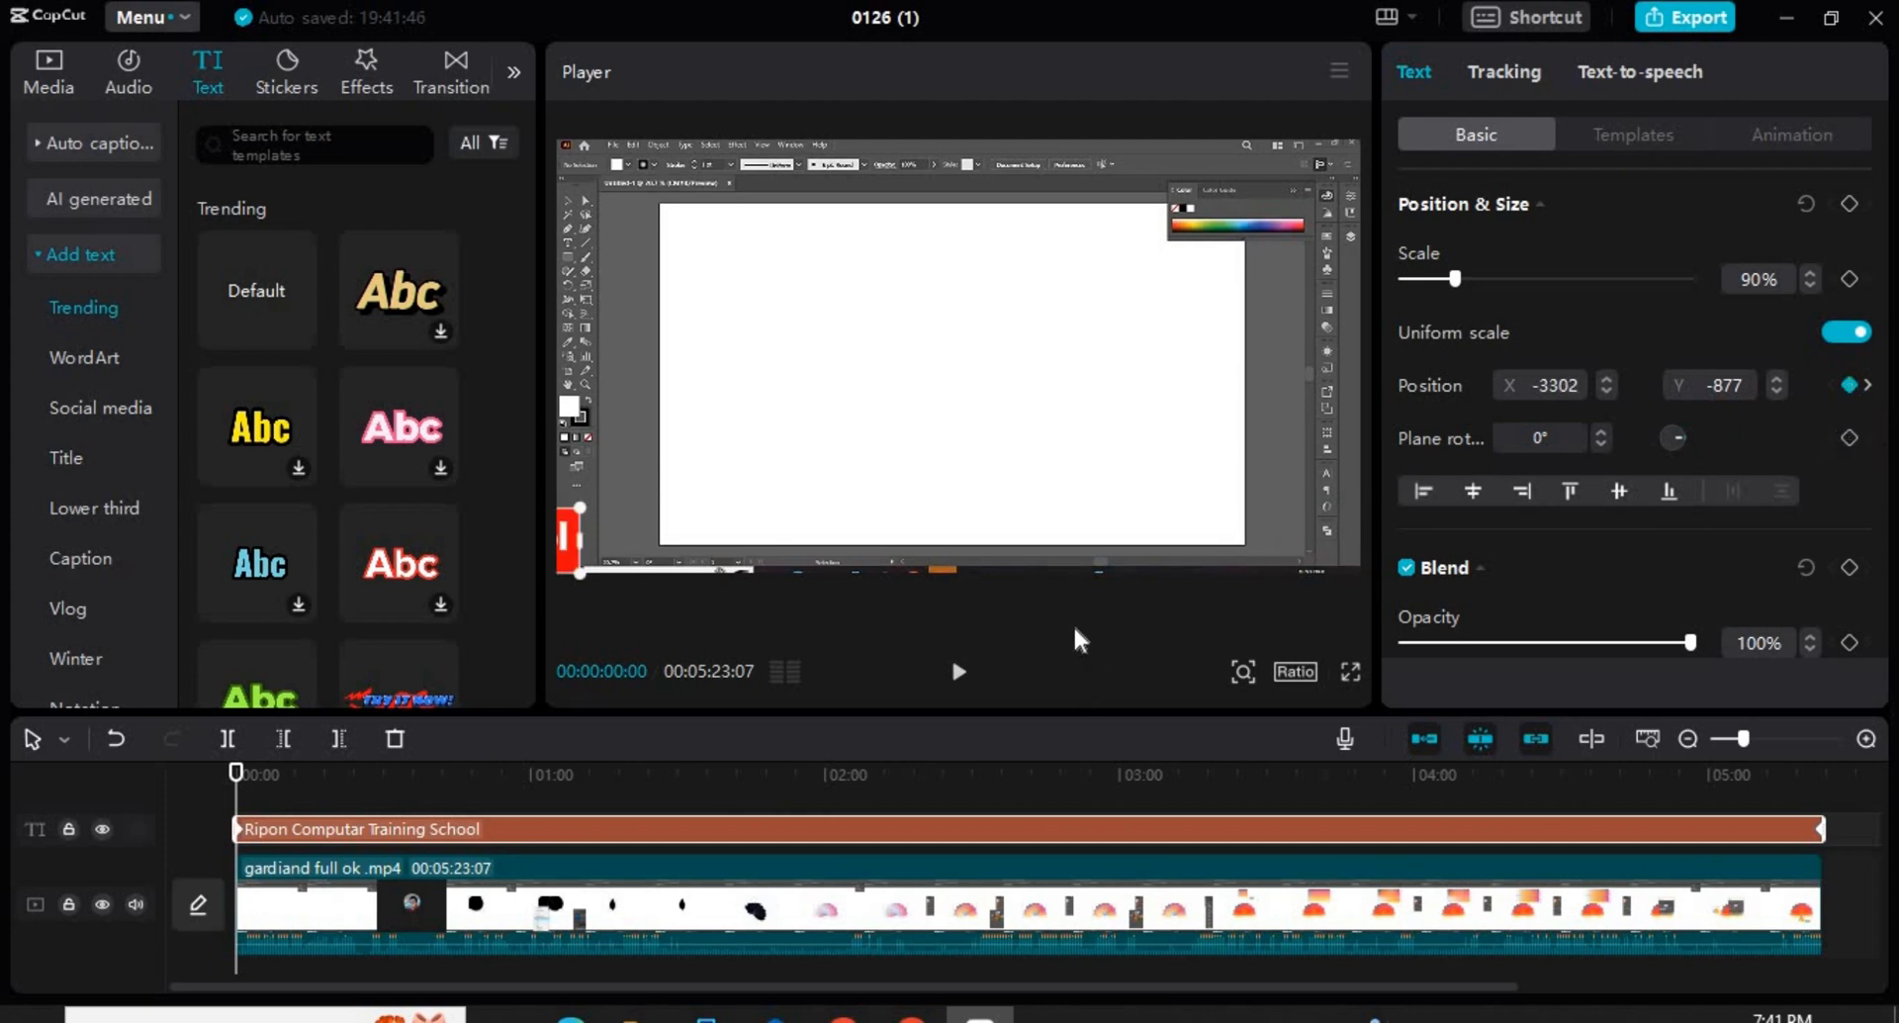
{"action": "key", "text": "ctrl+z"}
{"action": "key", "text": "ctrl+z"}
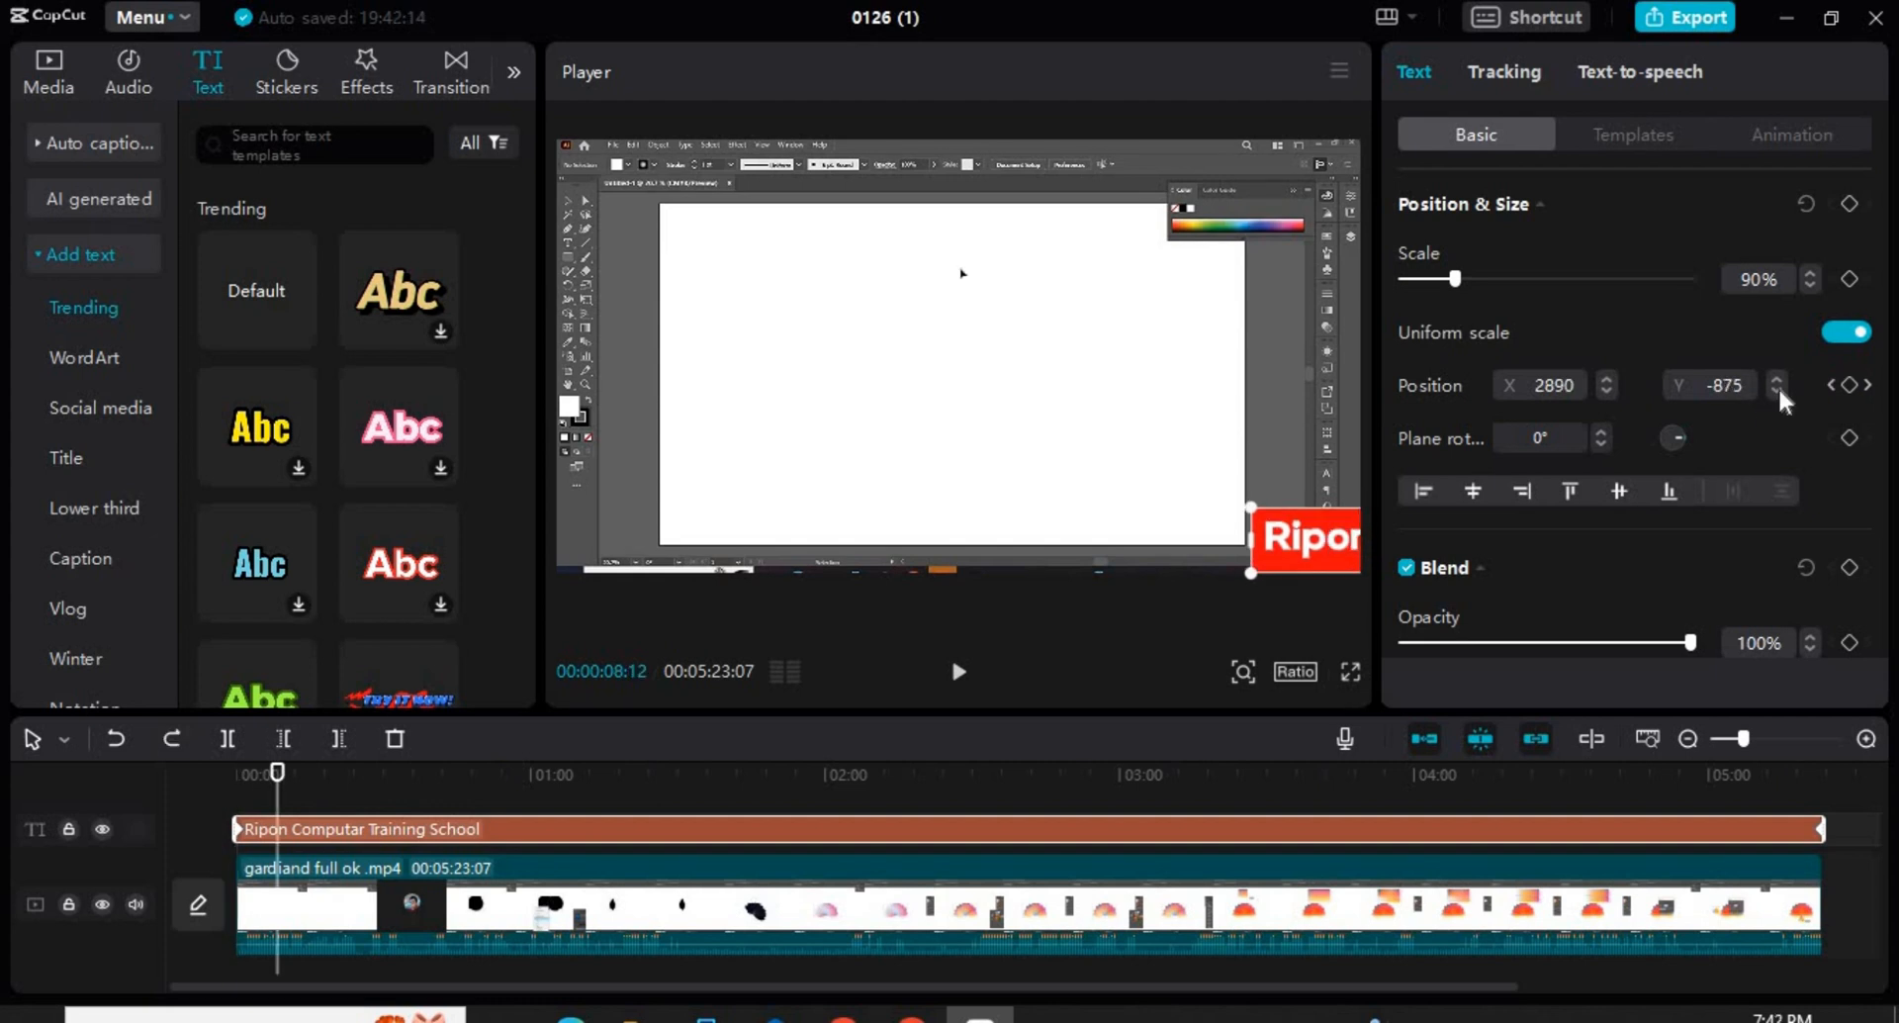
At 00:00:08:12, adjust the banner's position to about X 2863, Y -877 so that it gets a keyframe there.
{"action": "left_click", "coordinate": [1778, 390]}
{"action": "left_click", "coordinate": [1778, 390]}
{"action": "left_click", "coordinate": [1778, 389]}
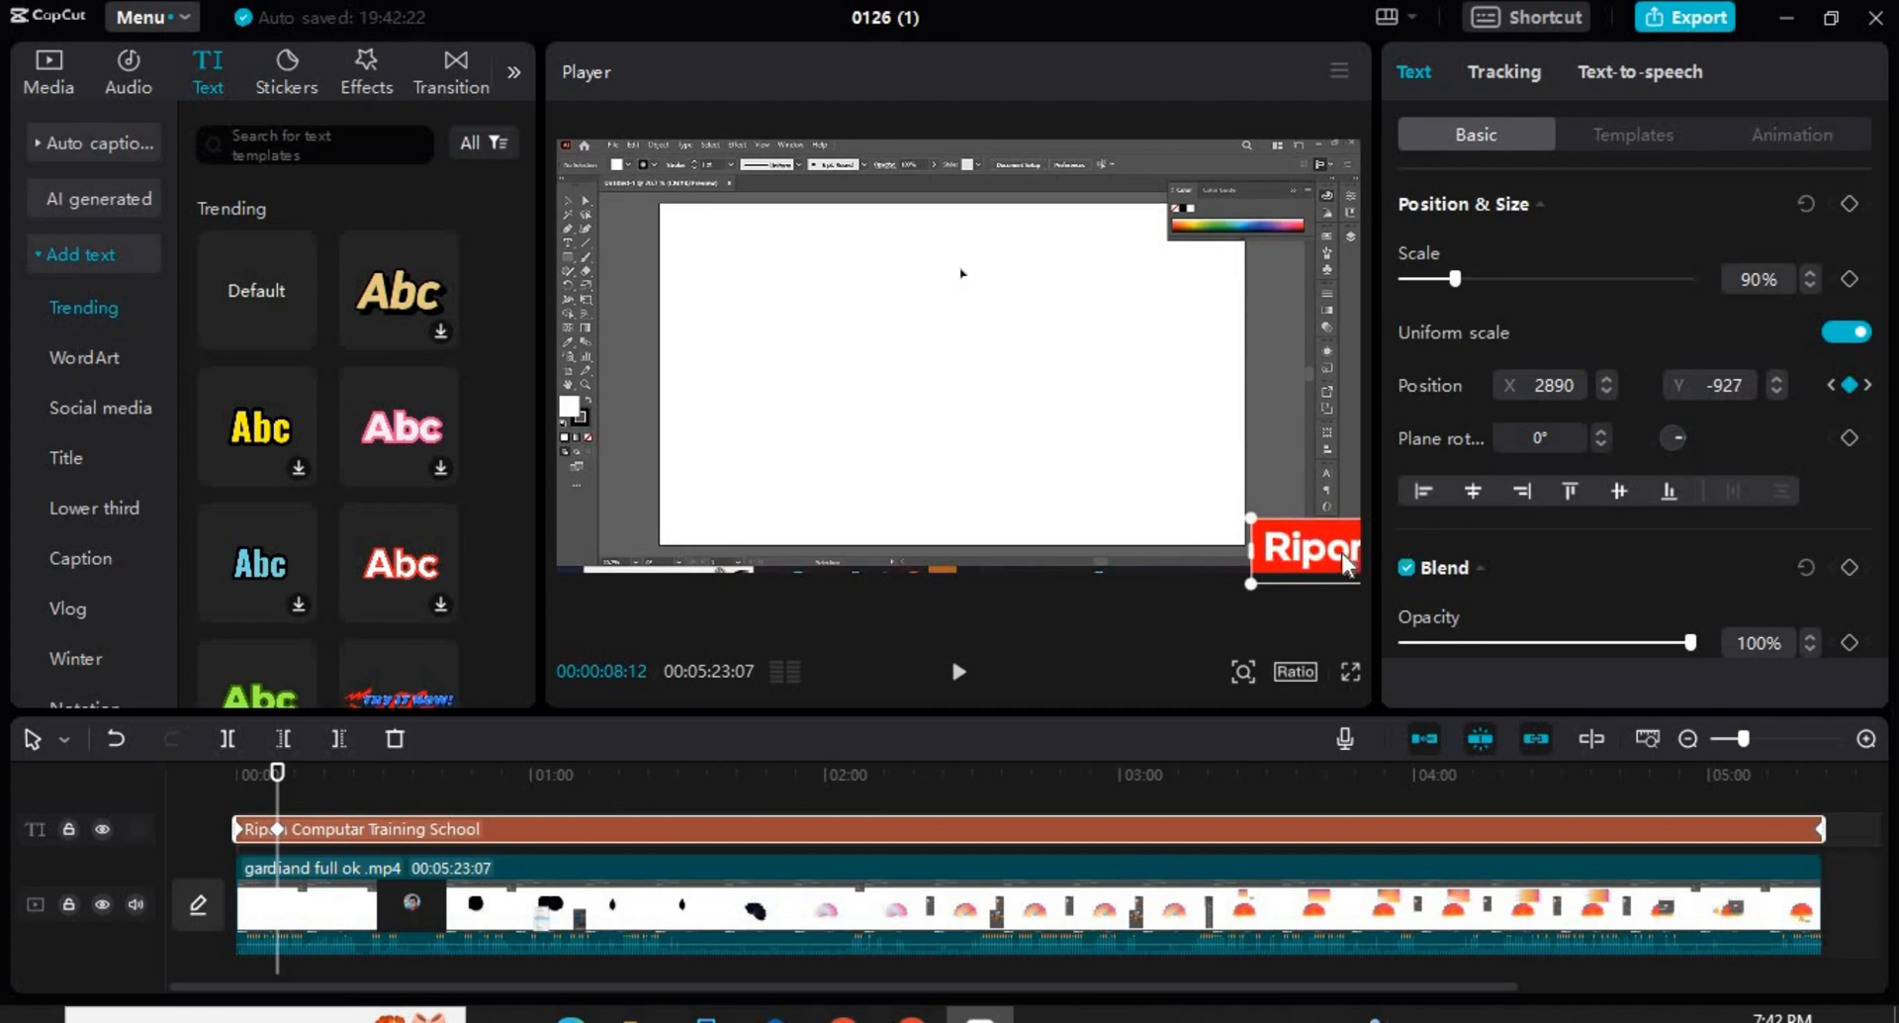
{"action": "left_click_drag", "start_coordinate": [1343, 563], "coordinate": [1337, 555]}
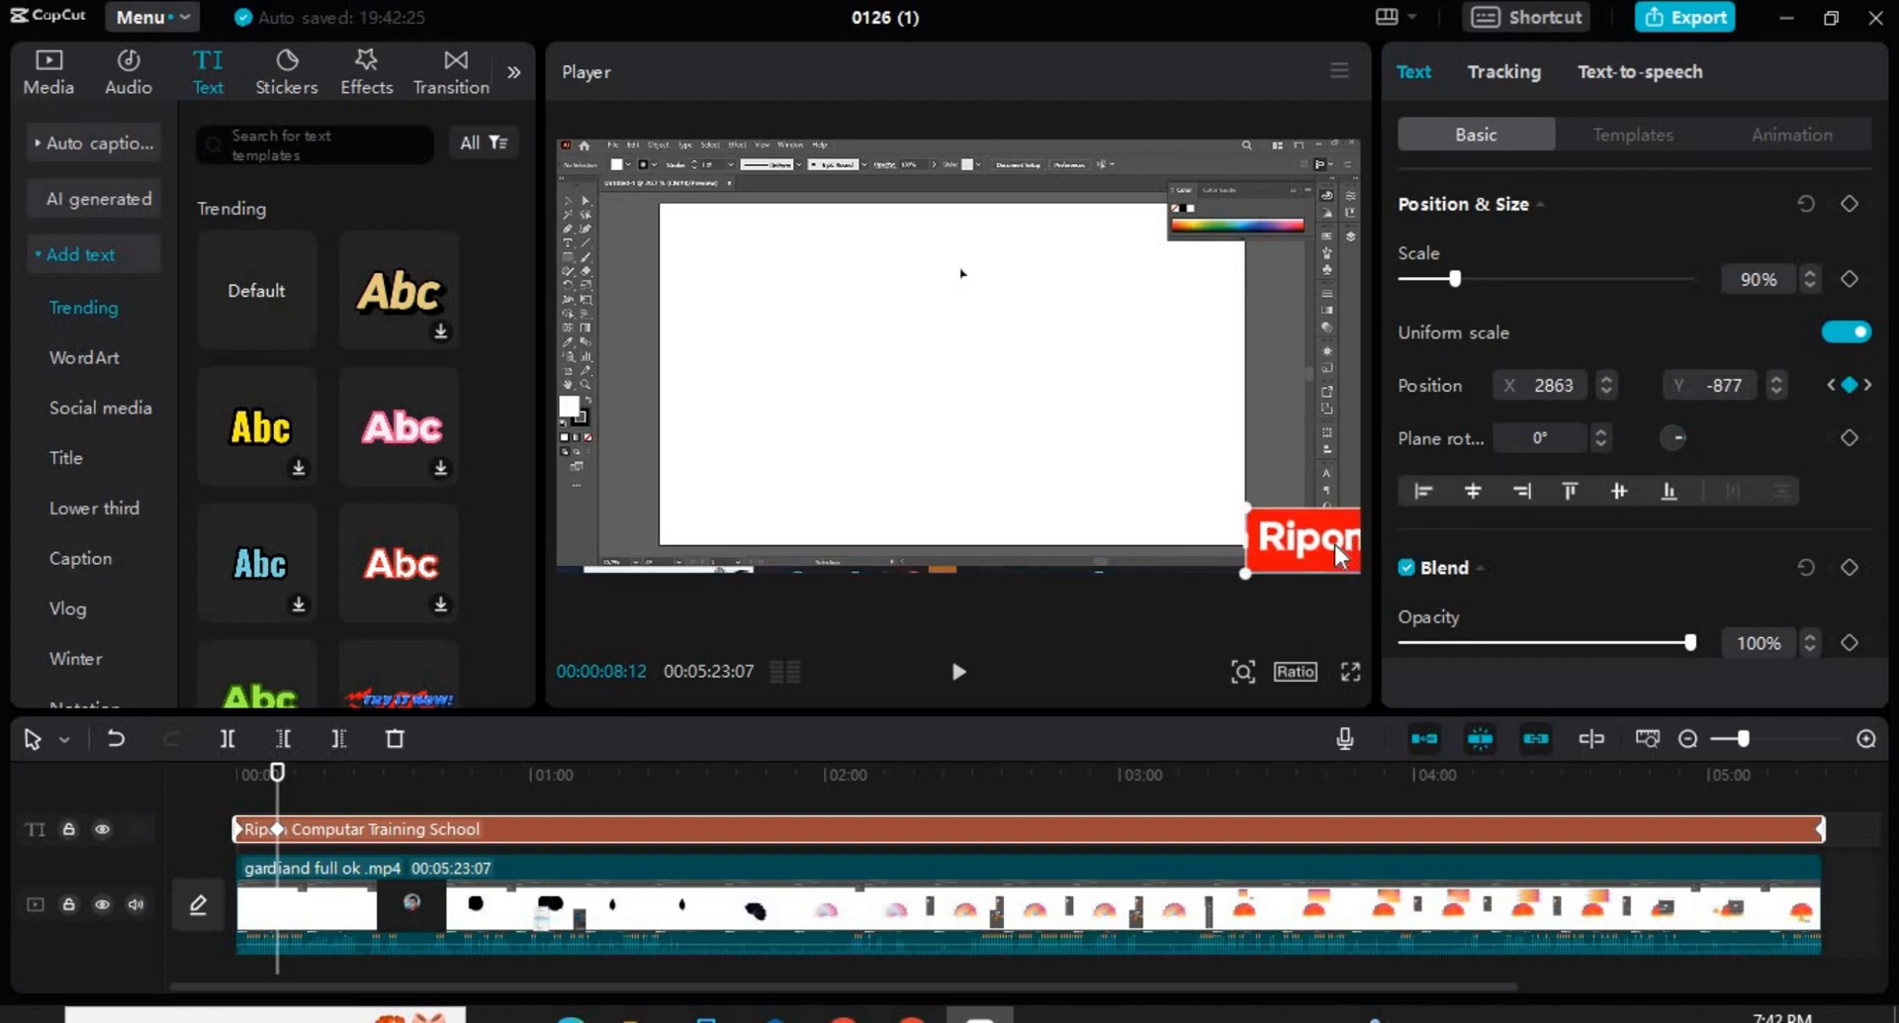
Preview the banner's movement from the 00:00:08:12 keyframe and again from the start of the video.
{"action": "key", "text": "space"}
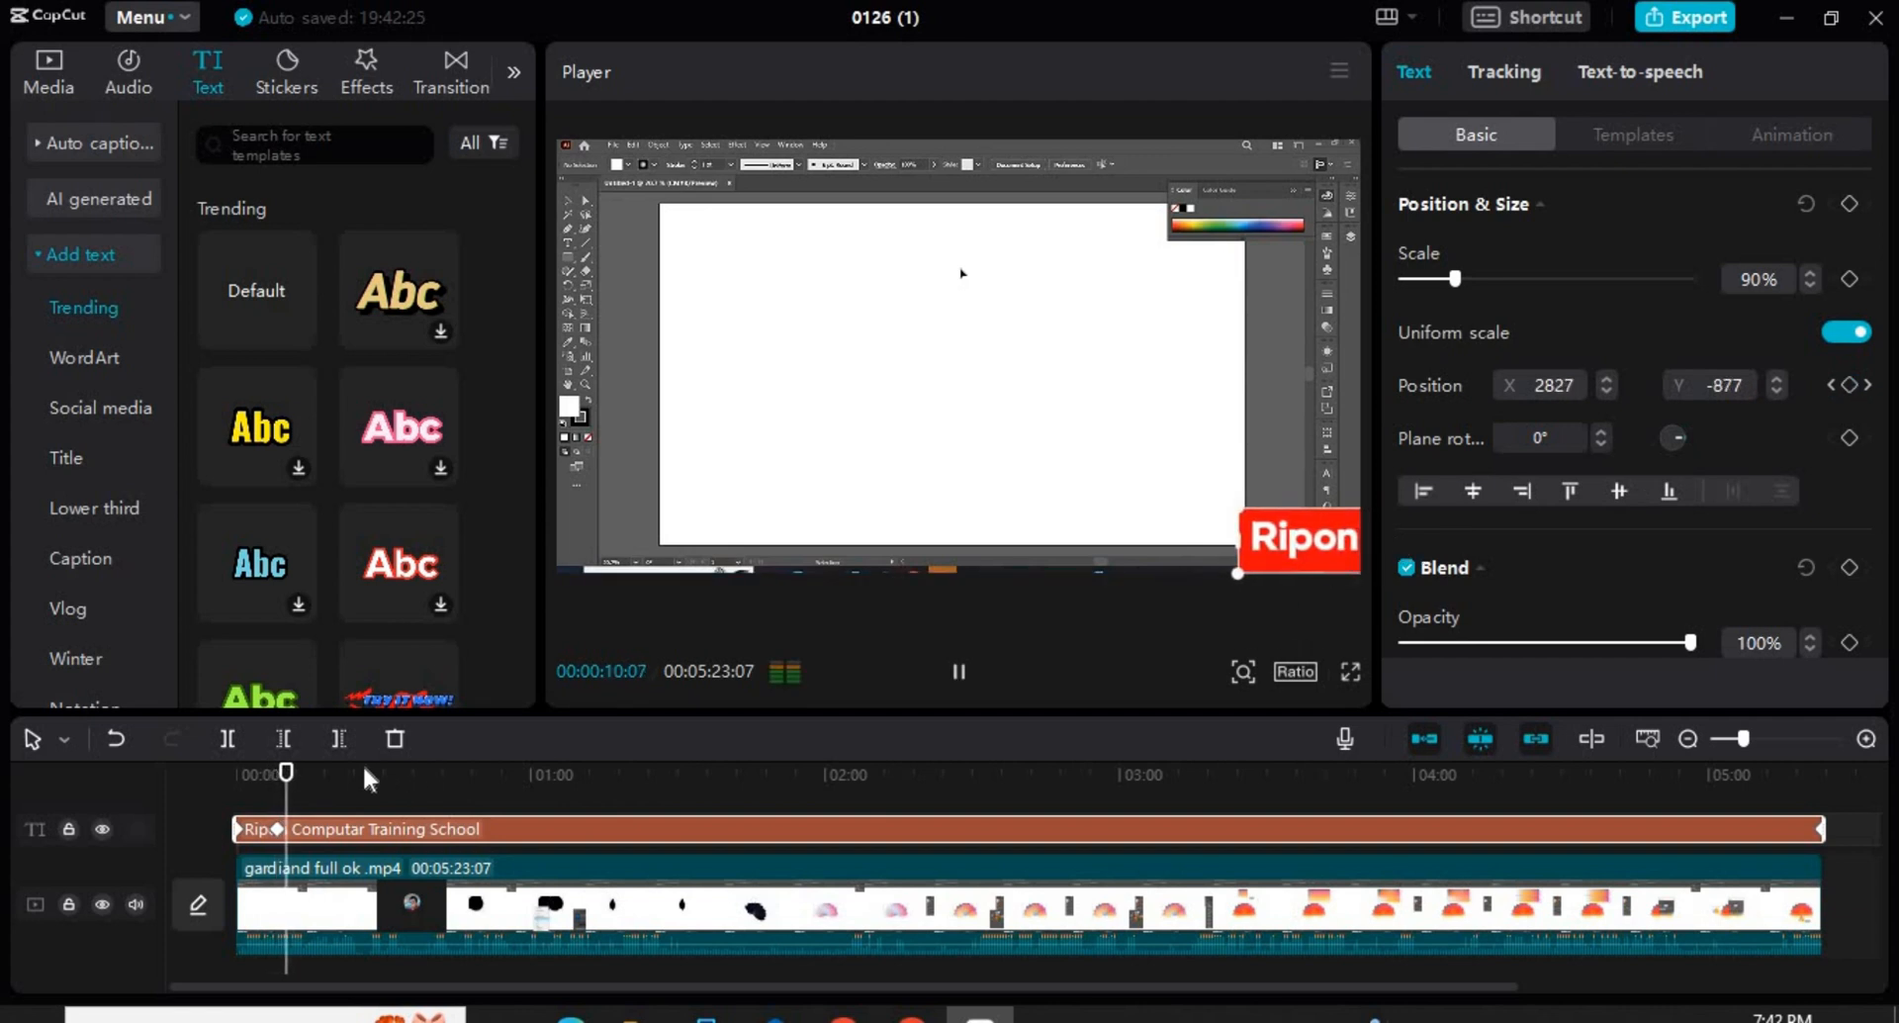
{"action": "key", "text": "space"}
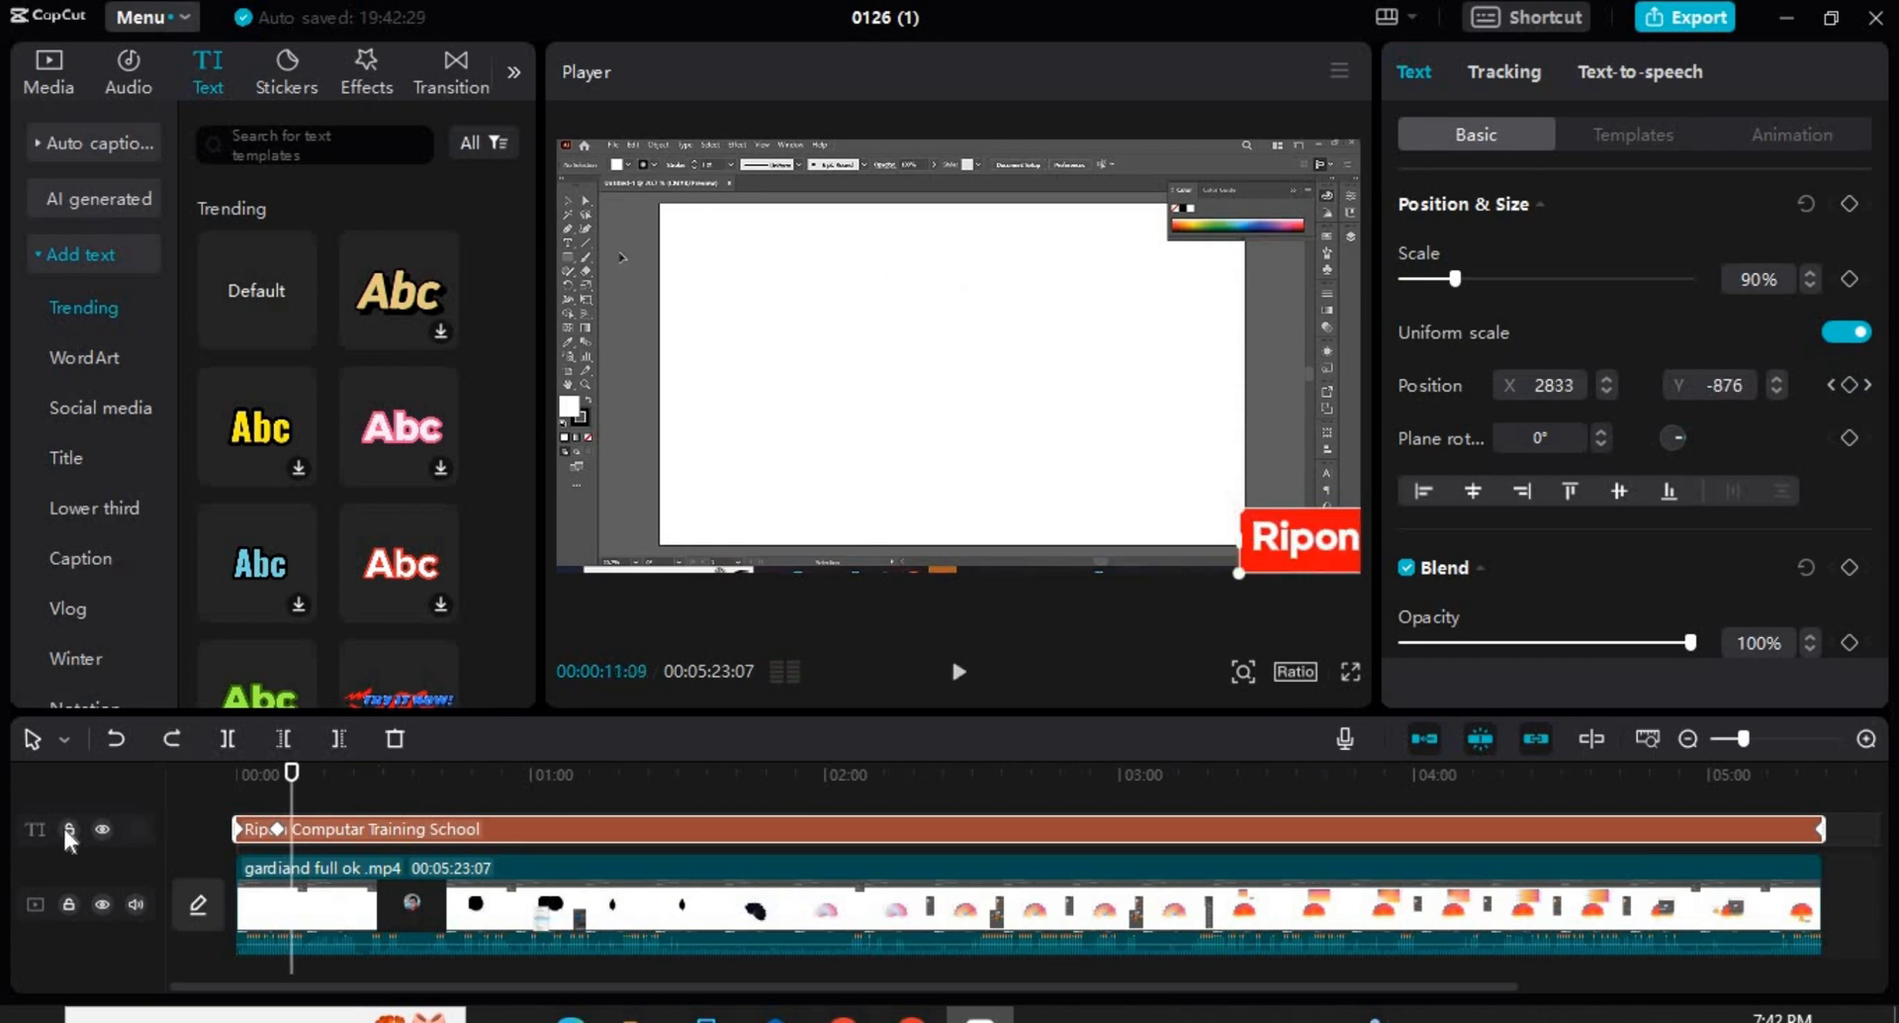
{"action": "key", "text": "Home"}
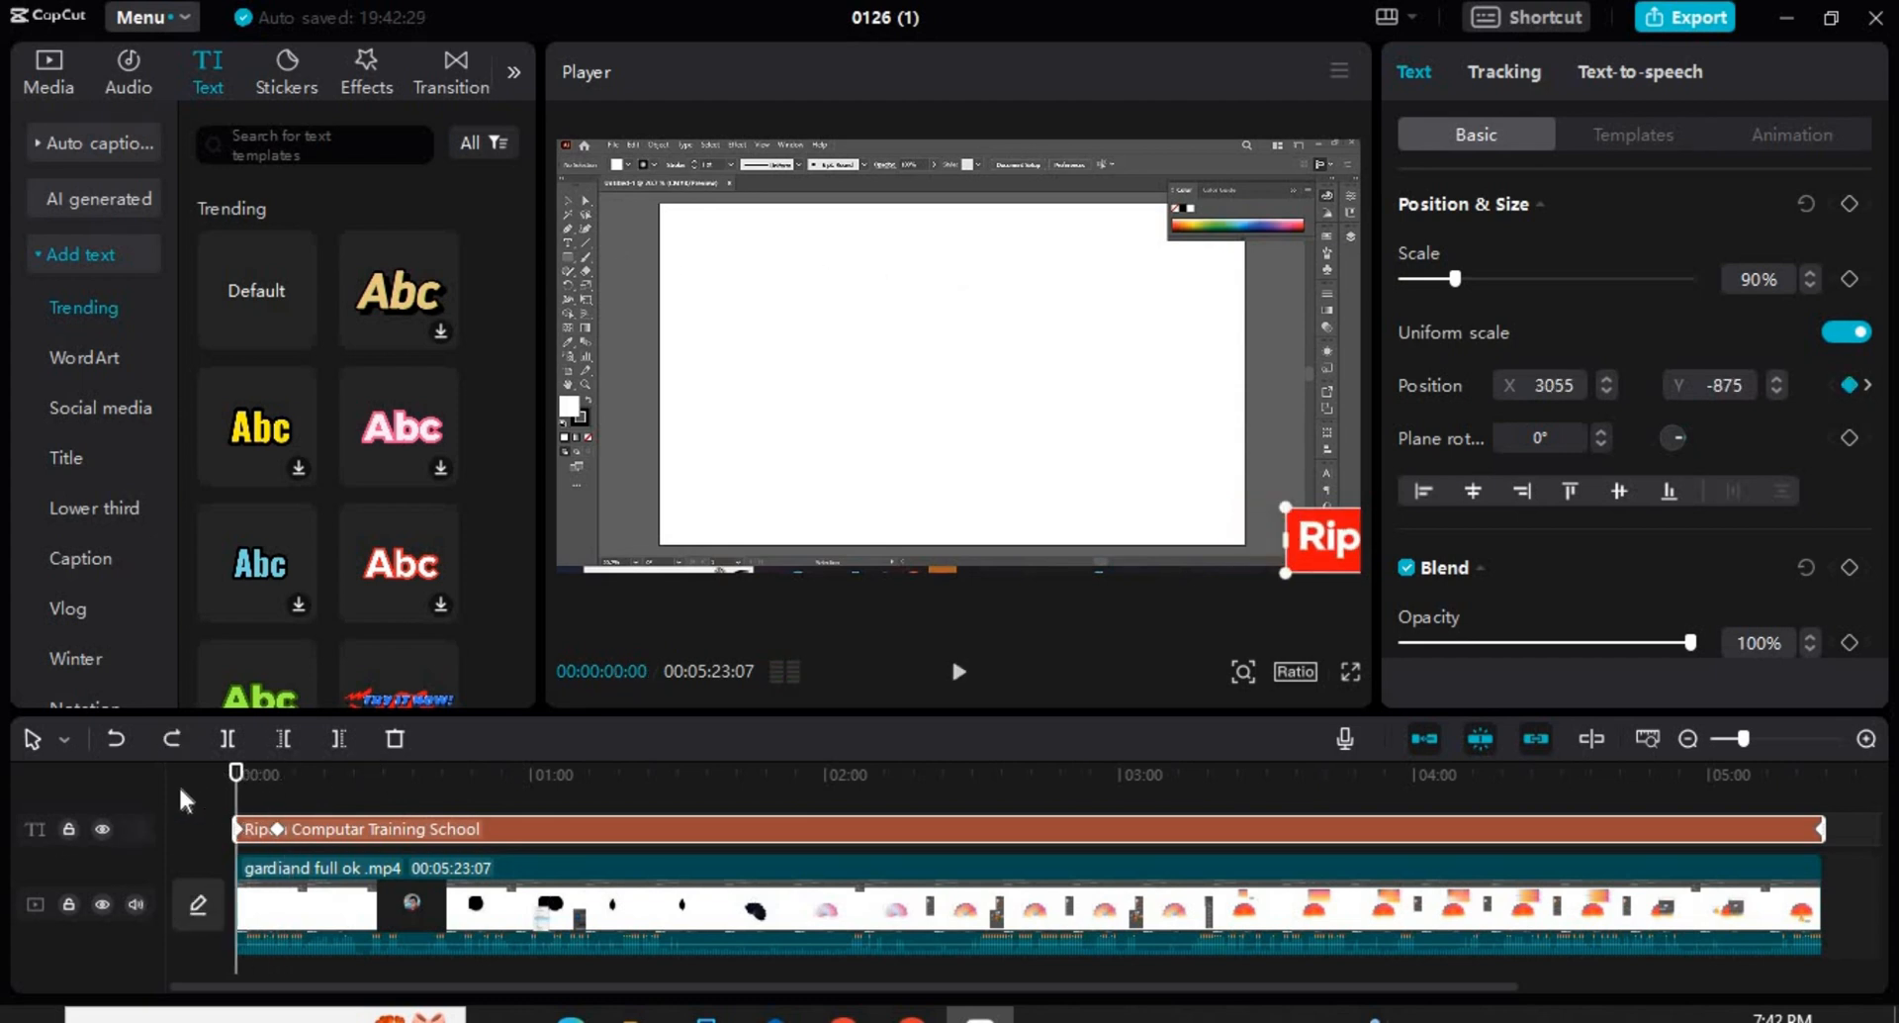
{"action": "key", "text": "space"}
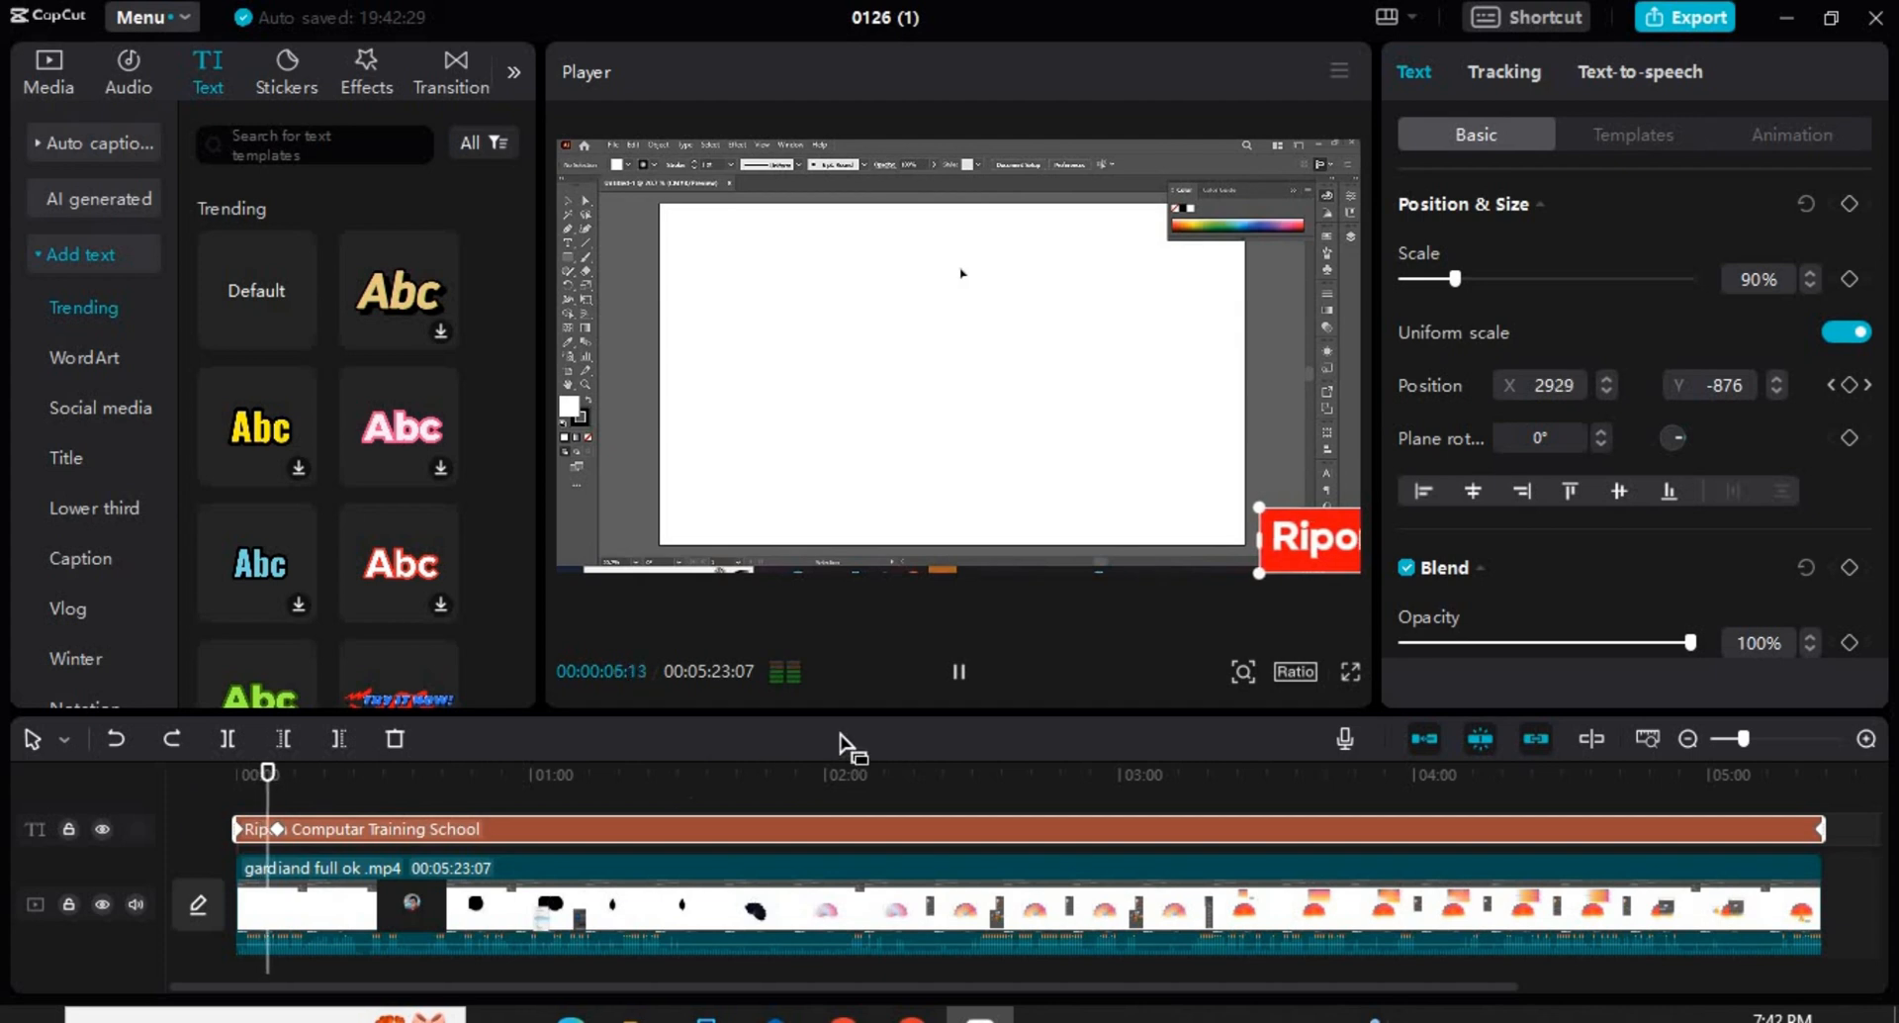
{"action": "left_click", "coordinate": [969, 691]}
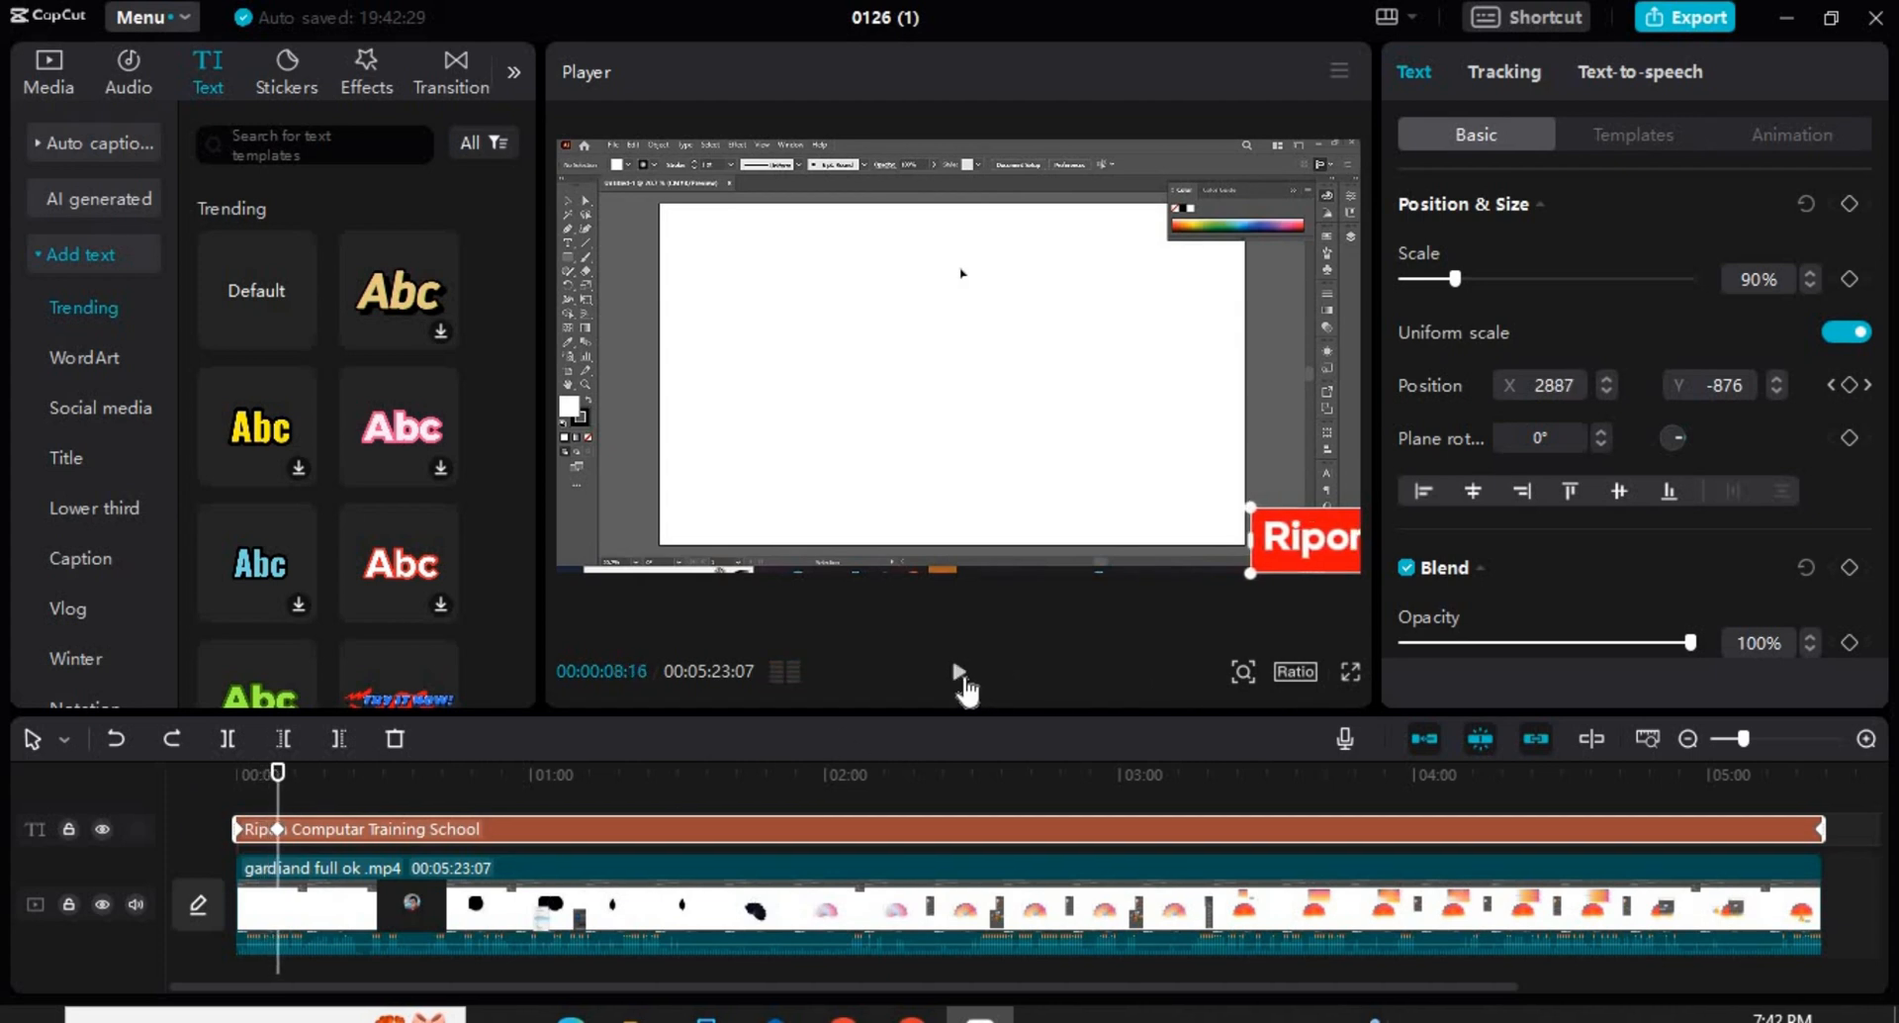